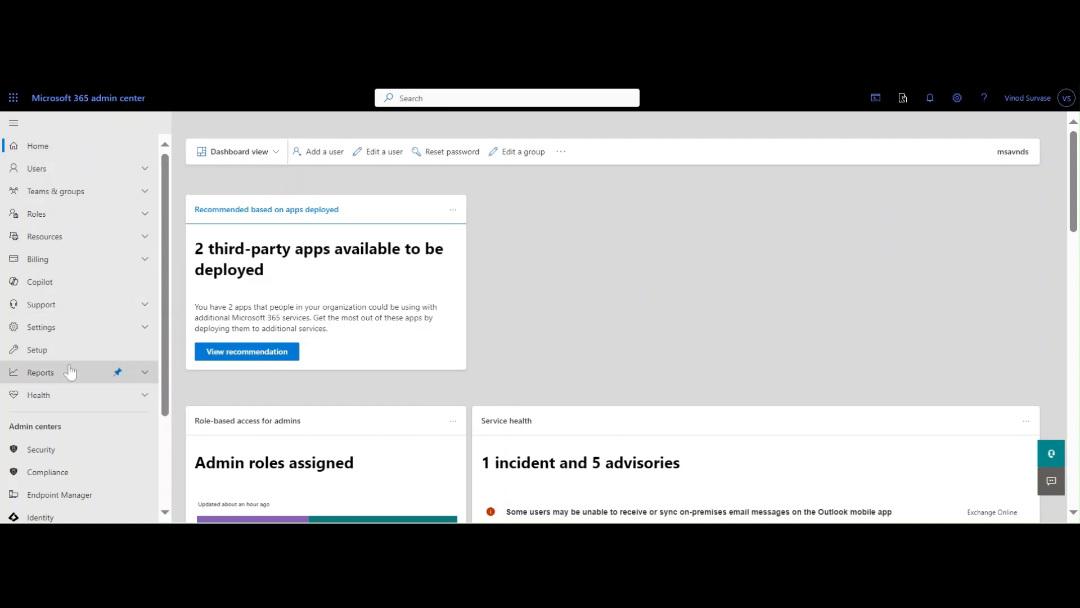
Open the Microsoft Edge policies page in the admin settings and look over its overview cards
click(59, 334)
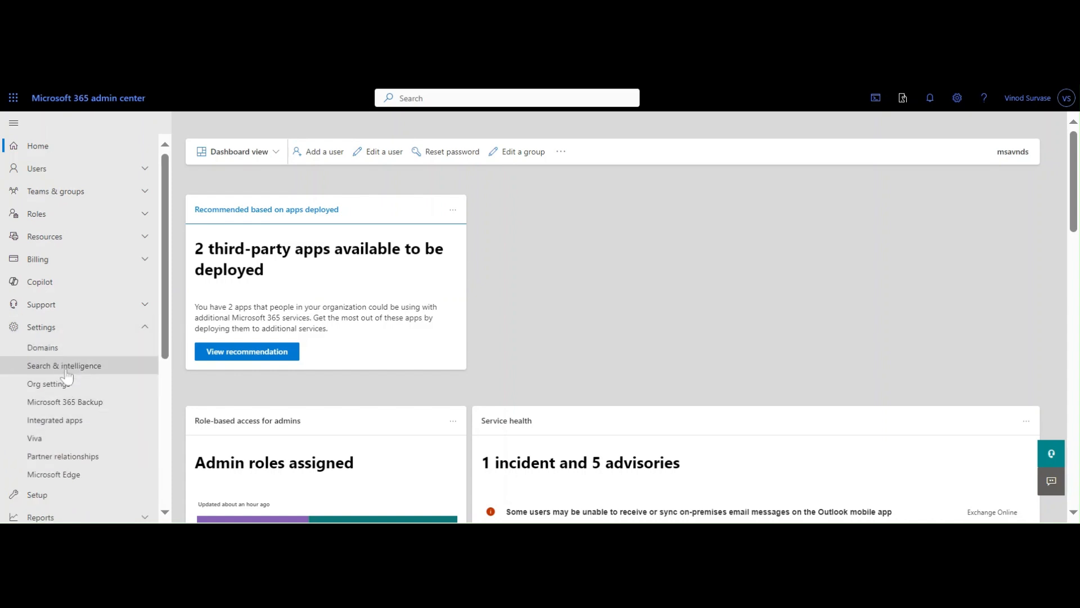
click(68, 477)
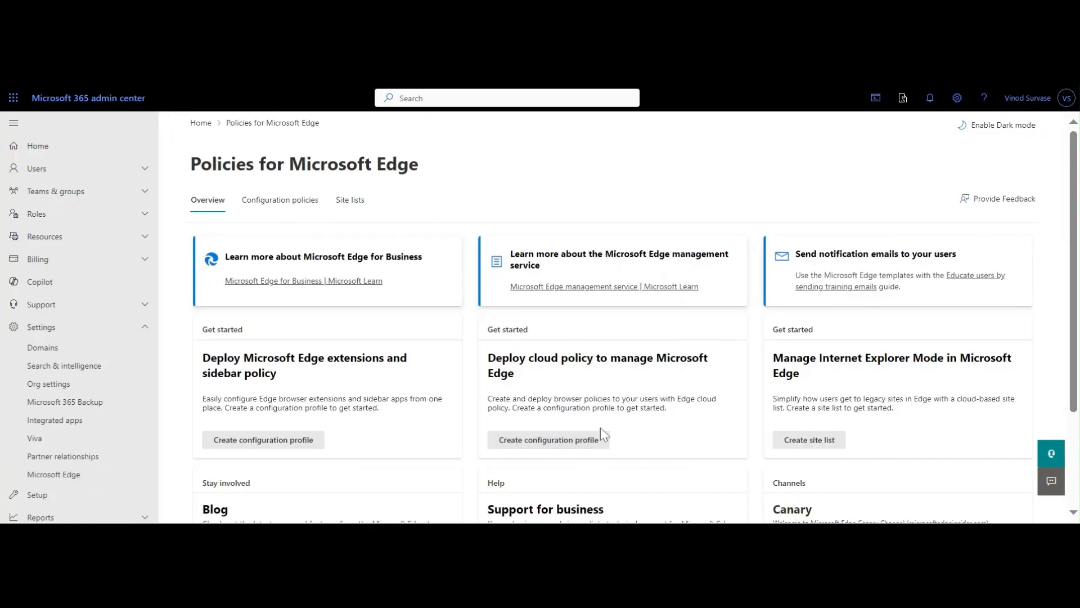
scroll(600, 427, down, 2)
scroll(640, 421, up, 3)
scroll(830, 239, down, 3)
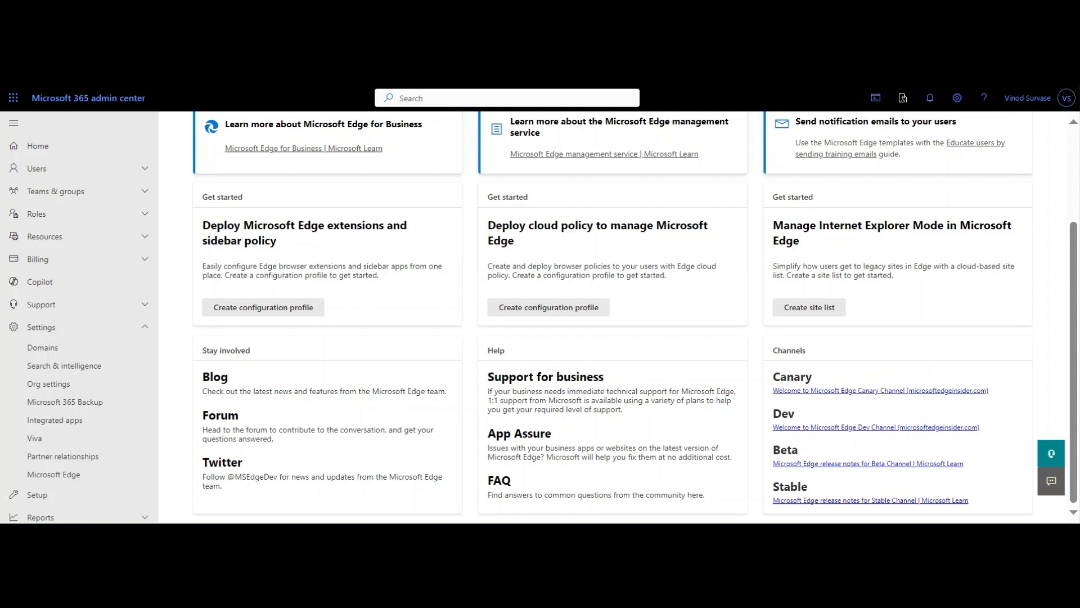
scroll(861, 413, up, 3)
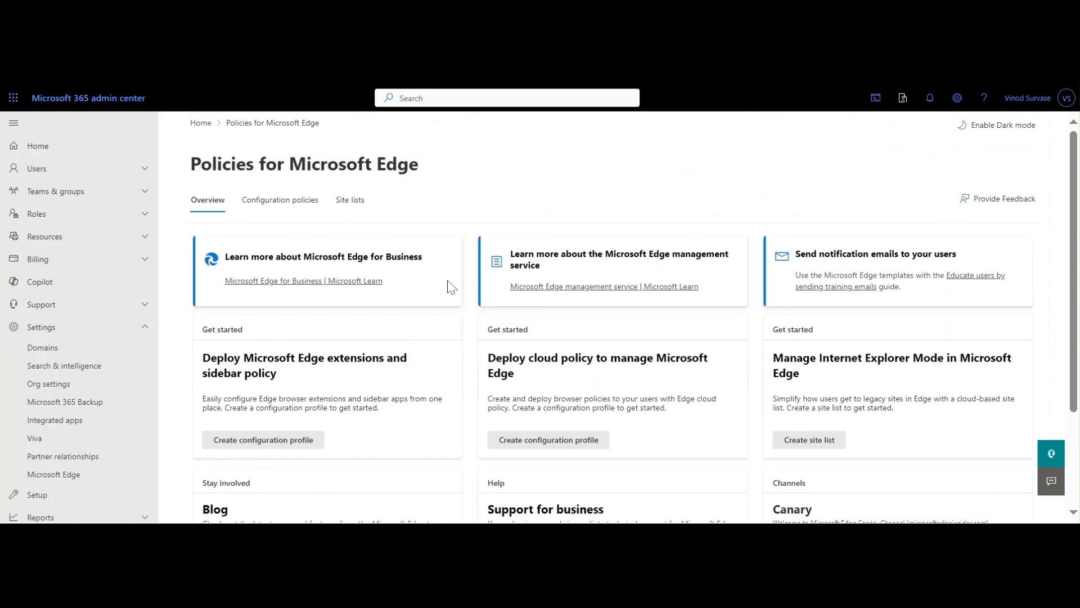
Create a Microsoft Edge configuration policy with "Microsoft Edge Setup" as both its name and description
click(273, 206)
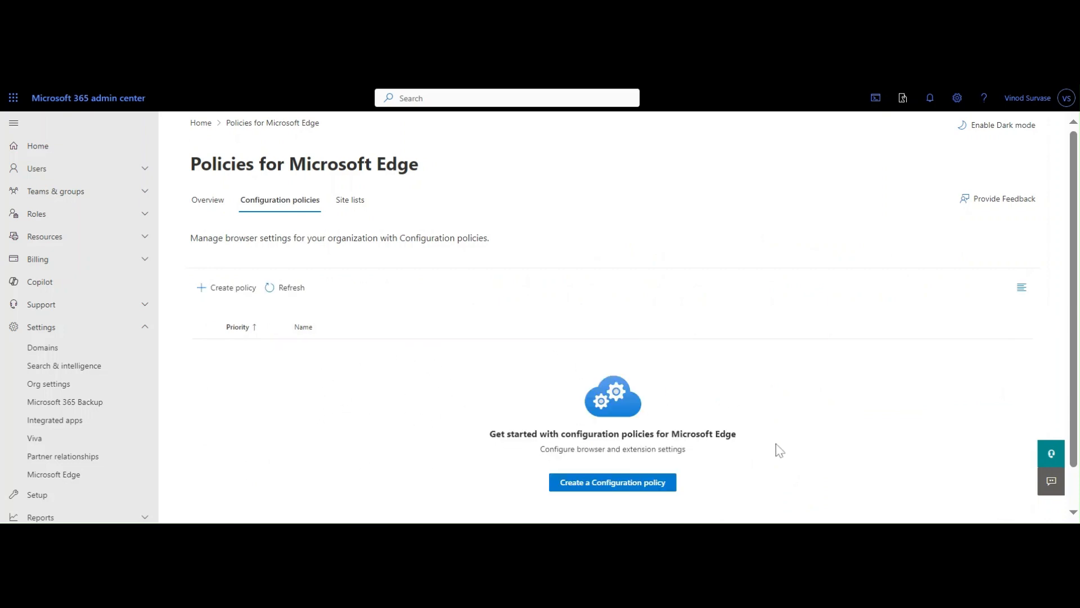
drag(597, 433, 751, 446)
click(708, 423)
click(213, 288)
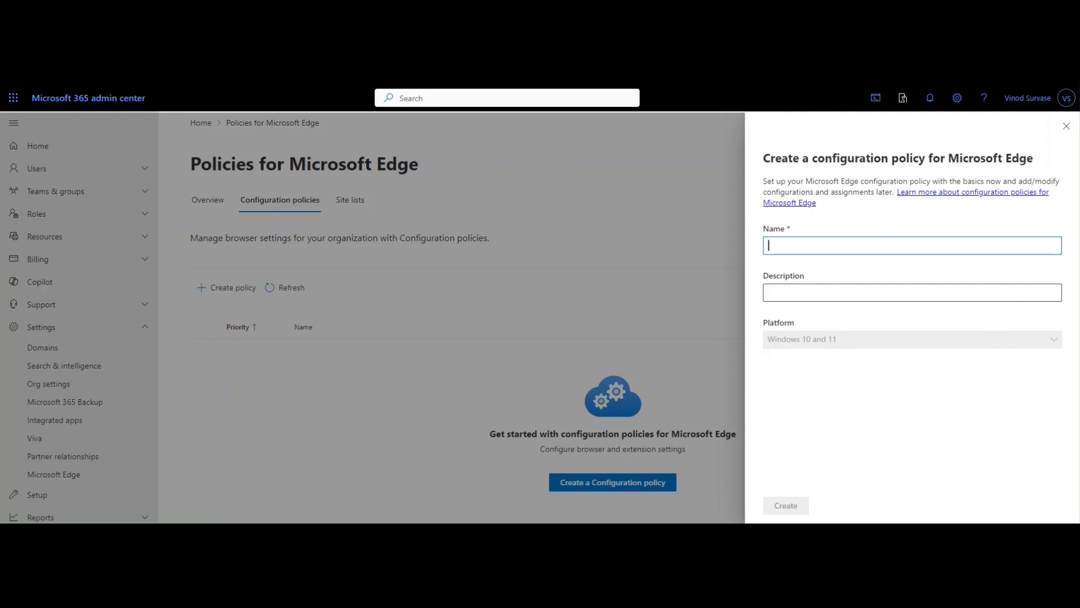
text(Microsoft Edge Setup)
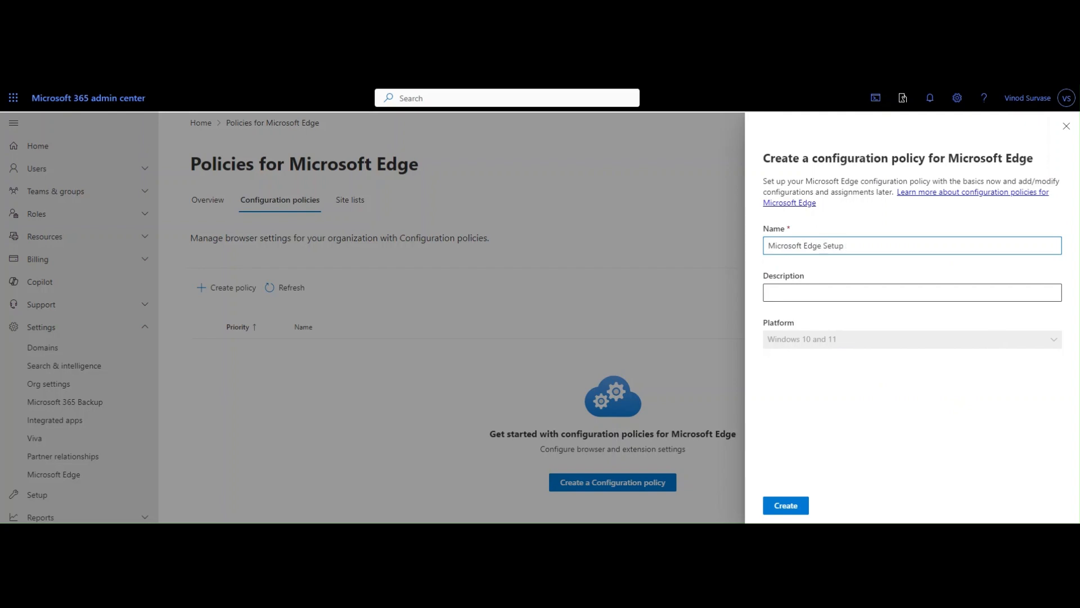
key(ctrl+a)
key(ctrl+c)
key(Tab)
key(ctrl+v)
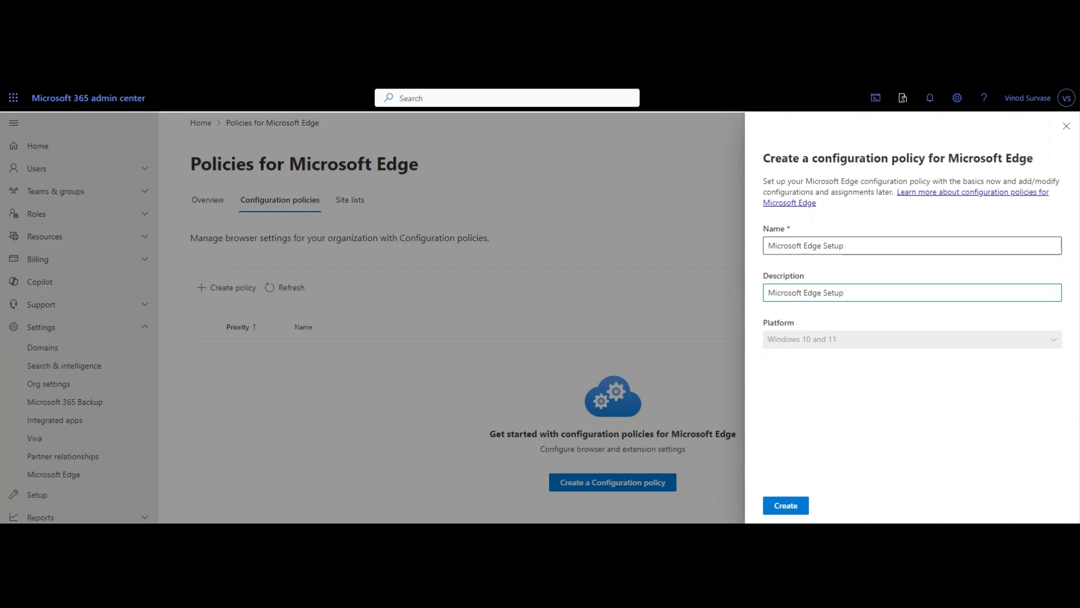
click(860, 398)
click(793, 504)
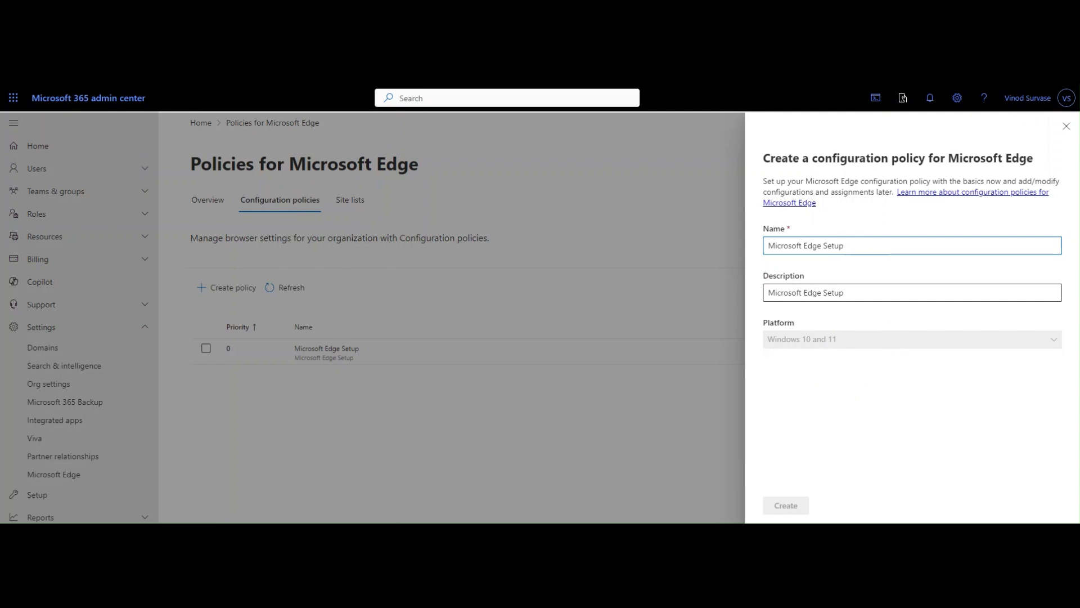
click(1066, 126)
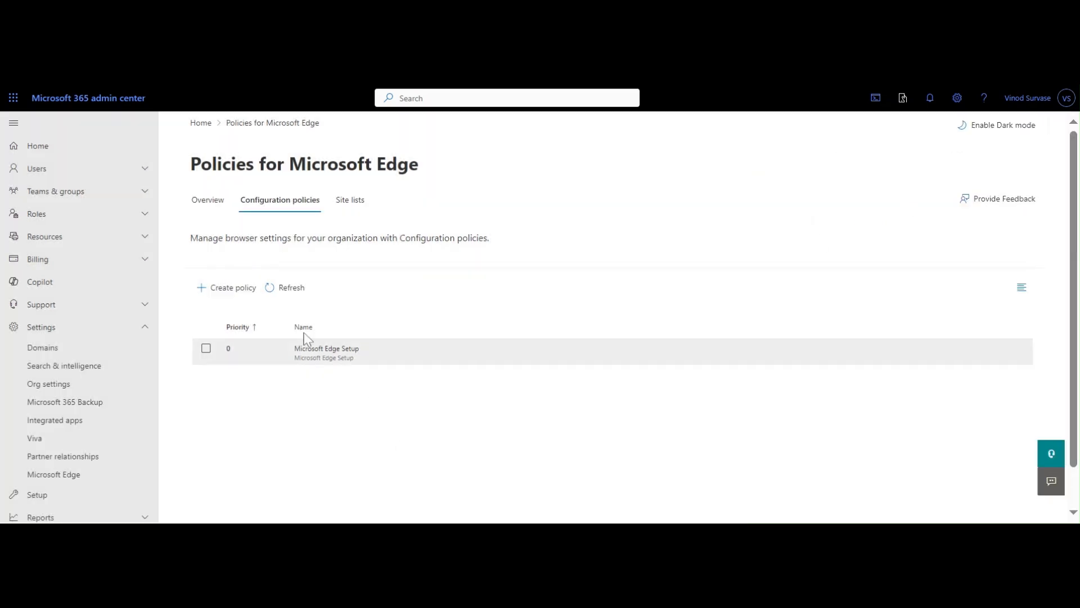
Open the Microsoft Edge Setup policy and review its basics, settings, extensions, customization and assignment pages, returning to its settings
click(297, 295)
click(326, 349)
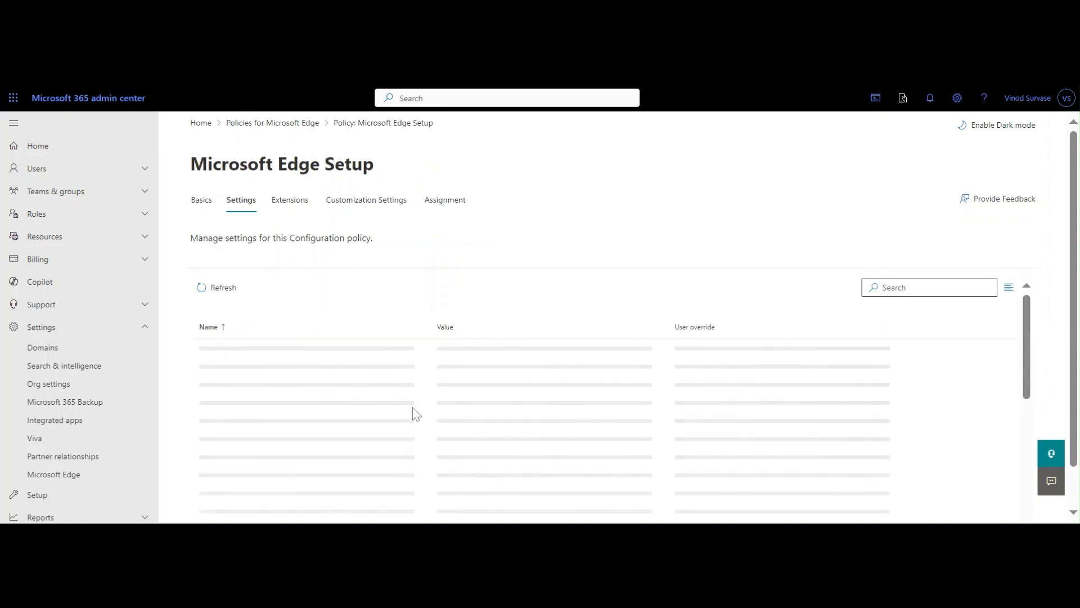
click(205, 206)
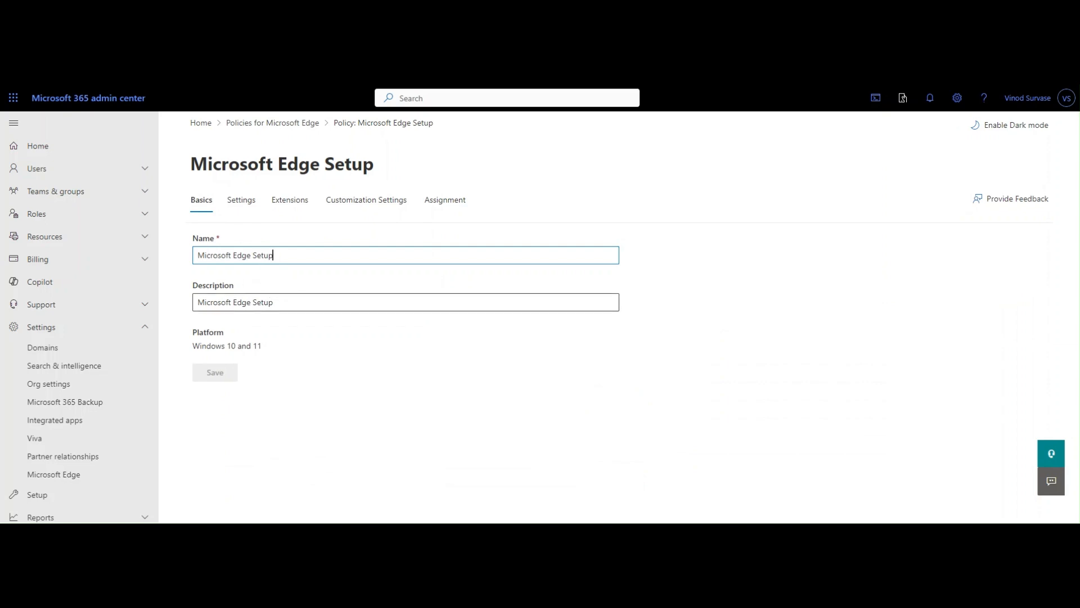
click(236, 210)
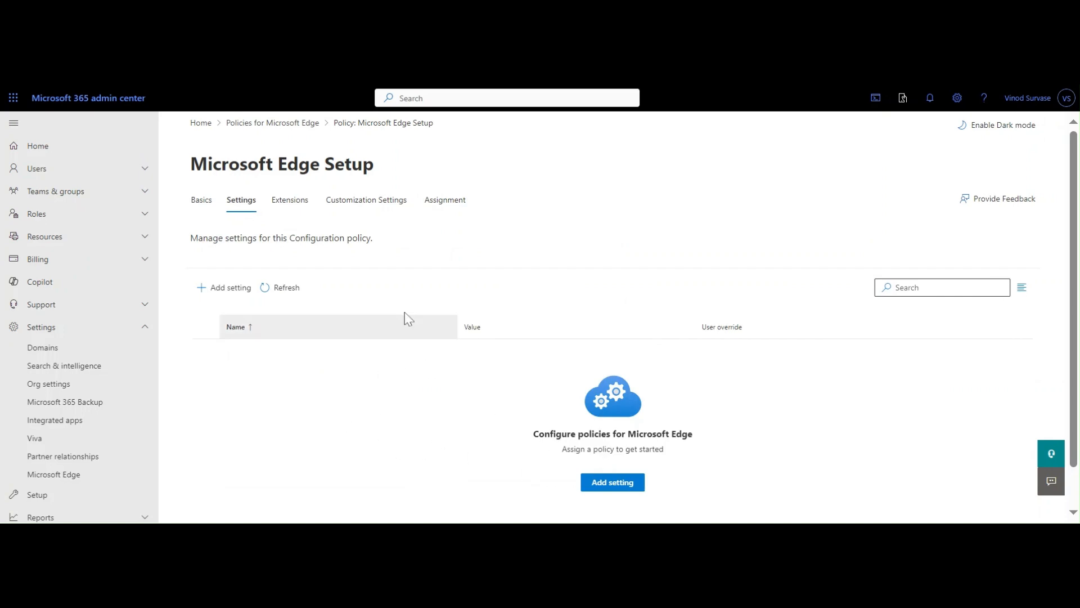
click(292, 198)
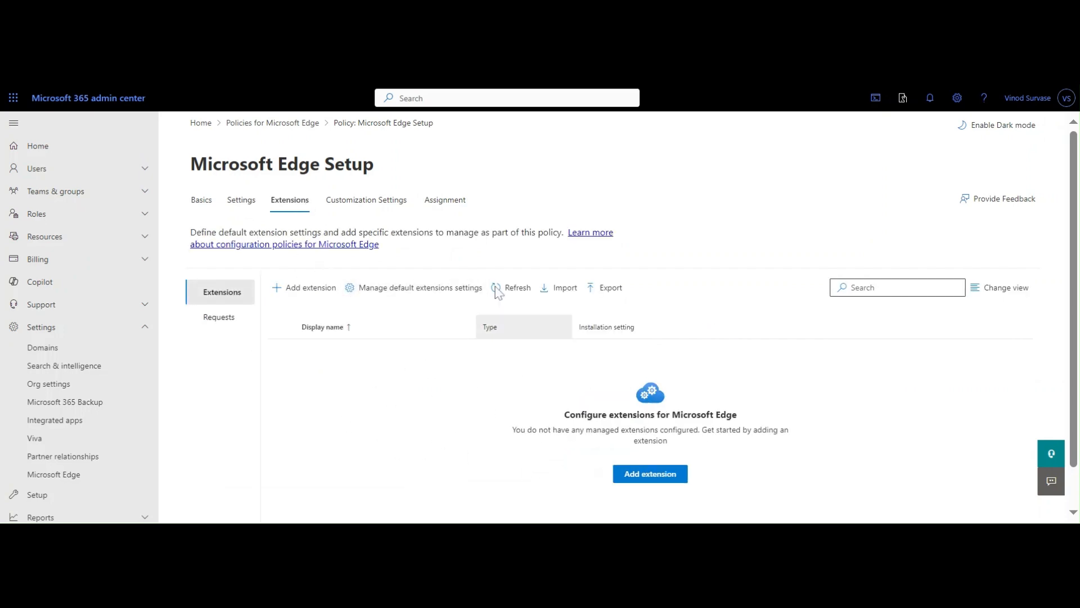
click(362, 200)
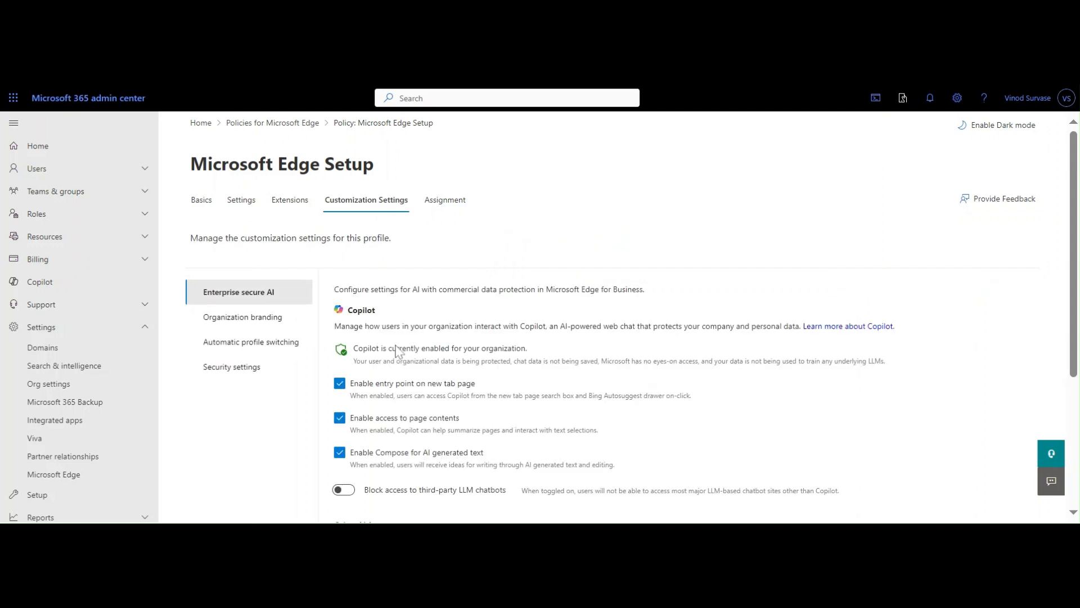
click(446, 200)
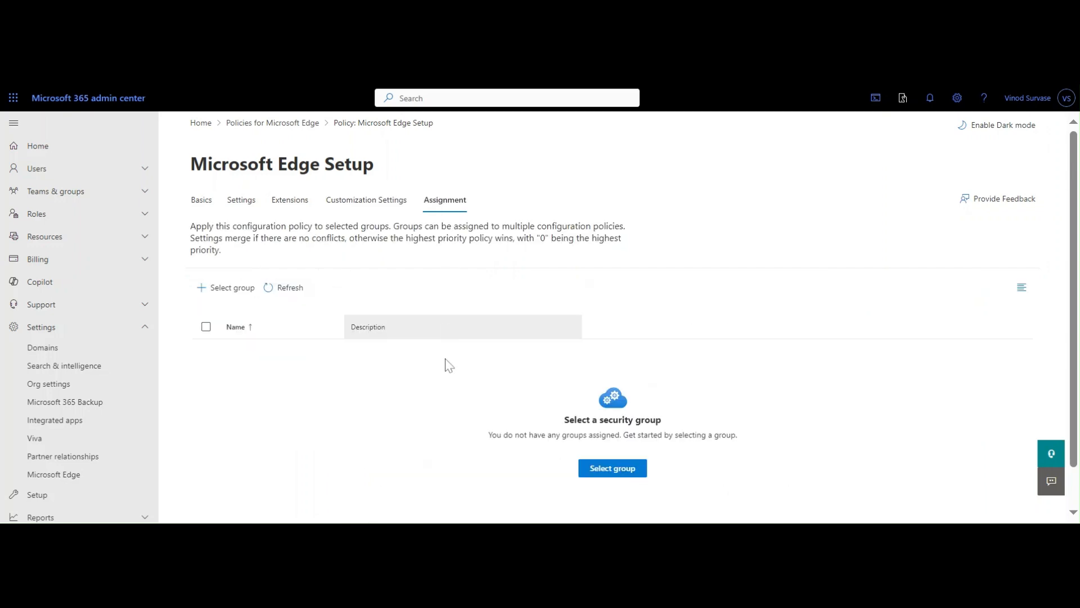
click(241, 203)
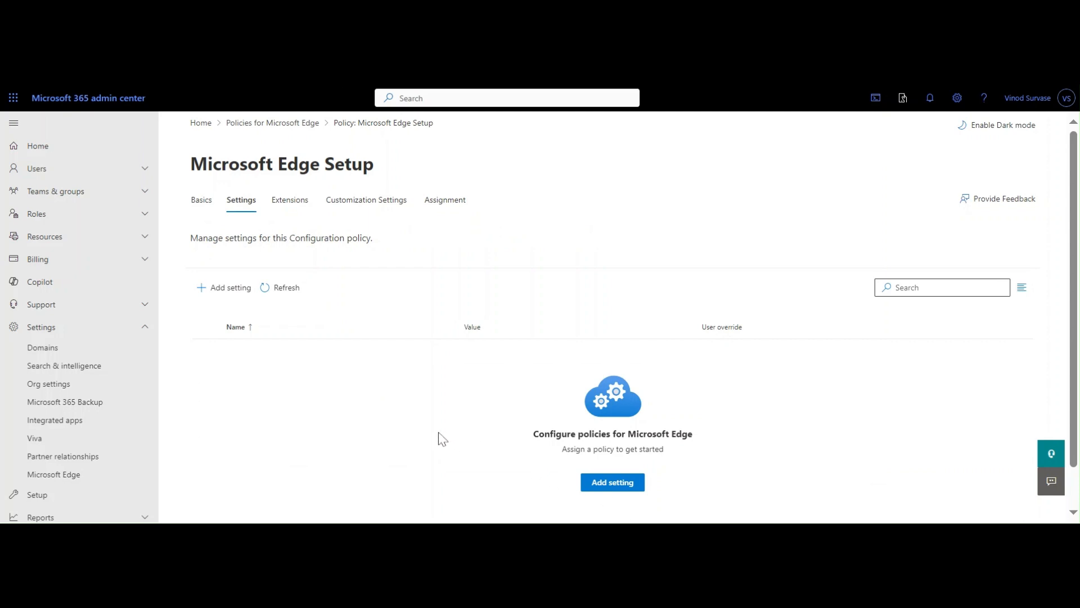
Start adding a setting to the Microsoft Edge Setup policy and browse the available setting categories
click(206, 294)
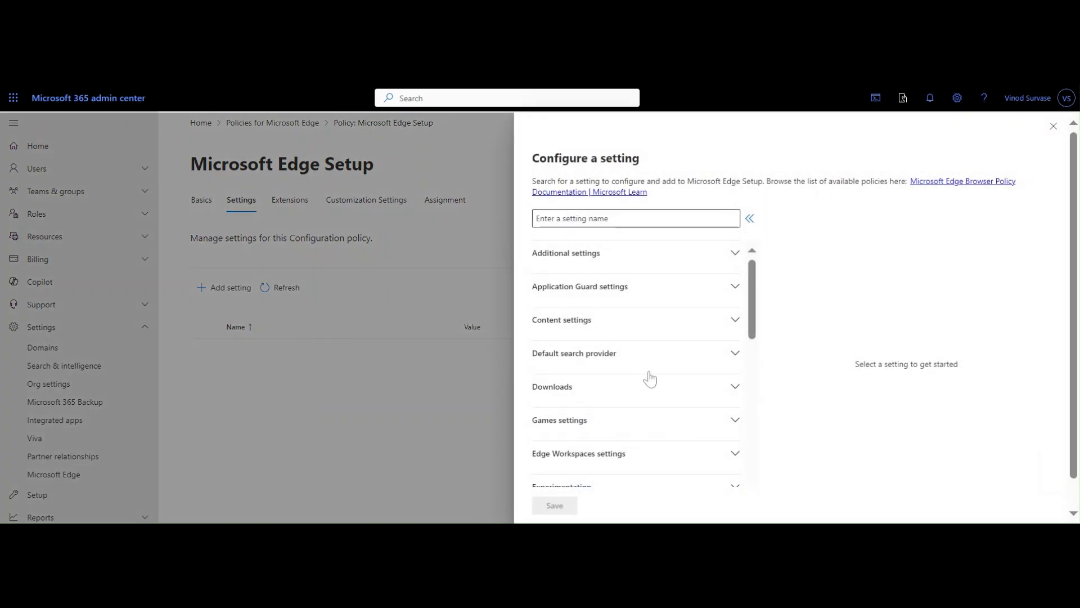
scroll(646, 310, down, 15)
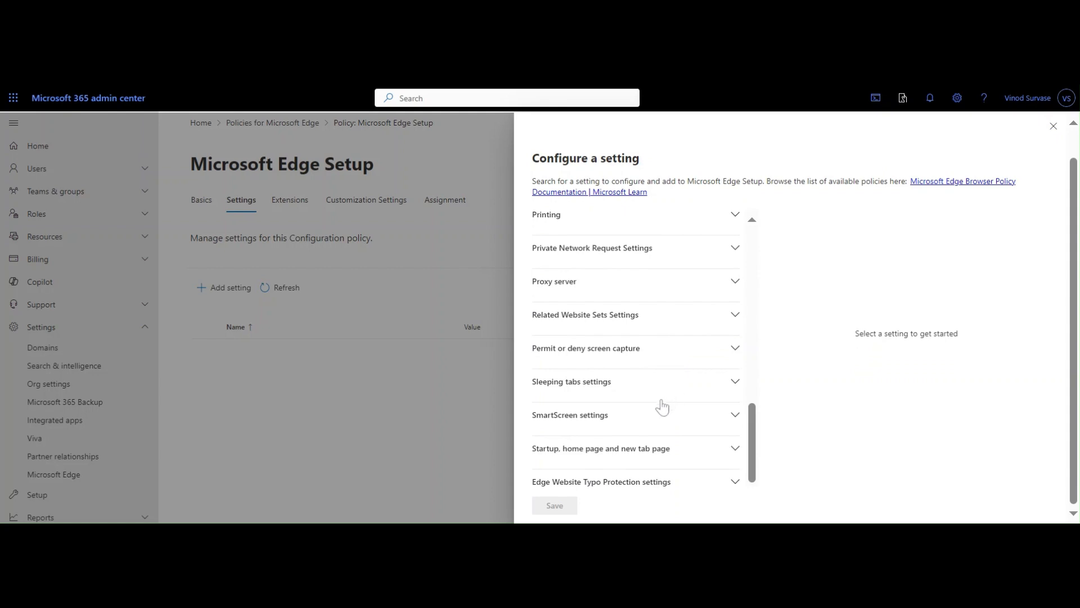
scroll(670, 394, up, 8)
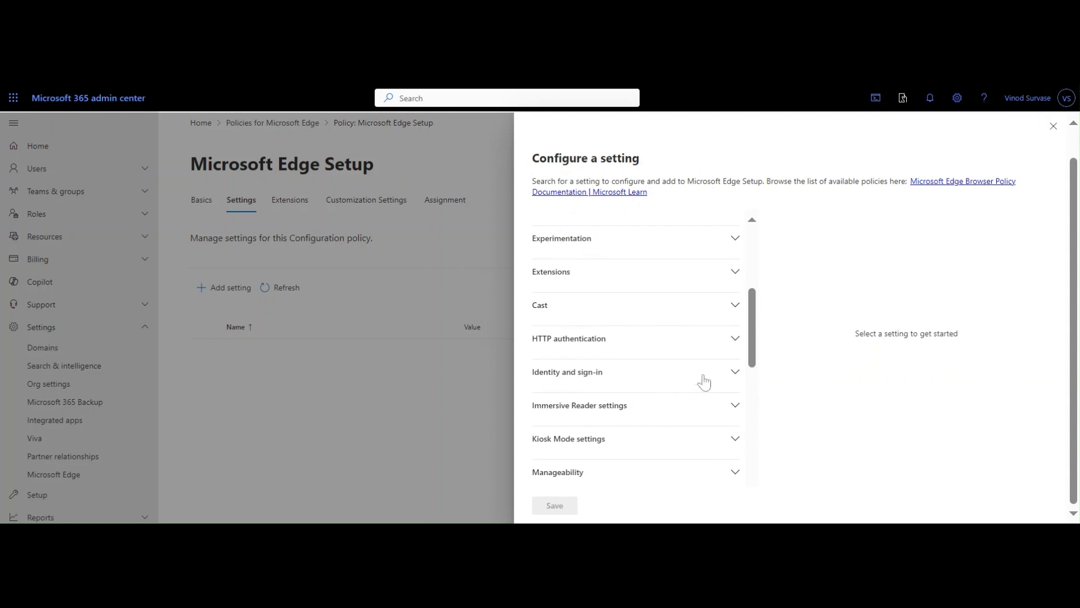
scroll(704, 382, up, 5)
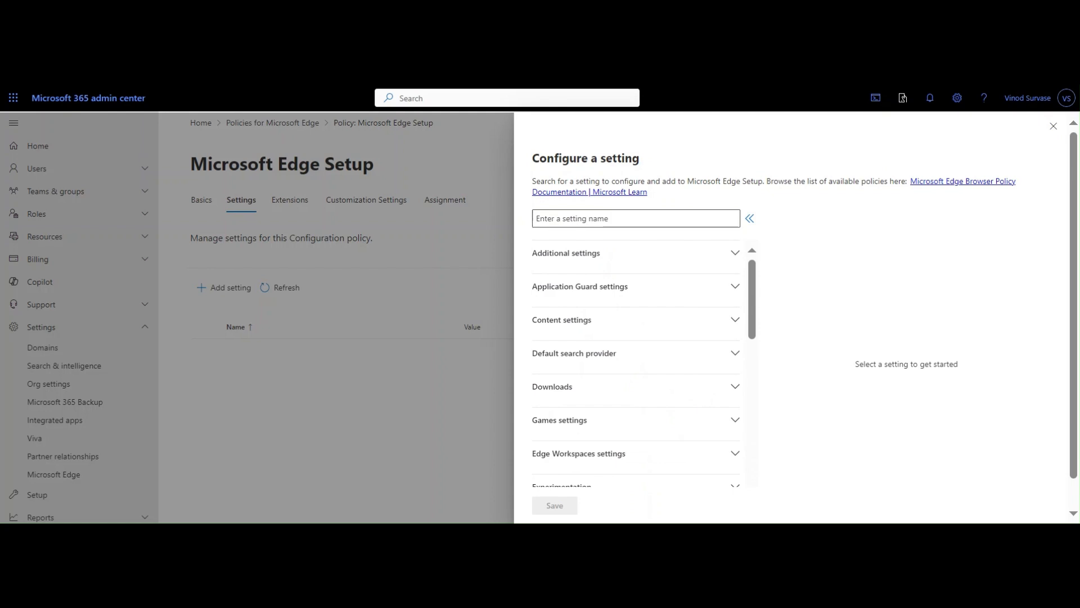
Set the Downloads setting ShowDownloadsInsecureWarningsEnabled to Enabled and disallow users from overriding it
click(733, 388)
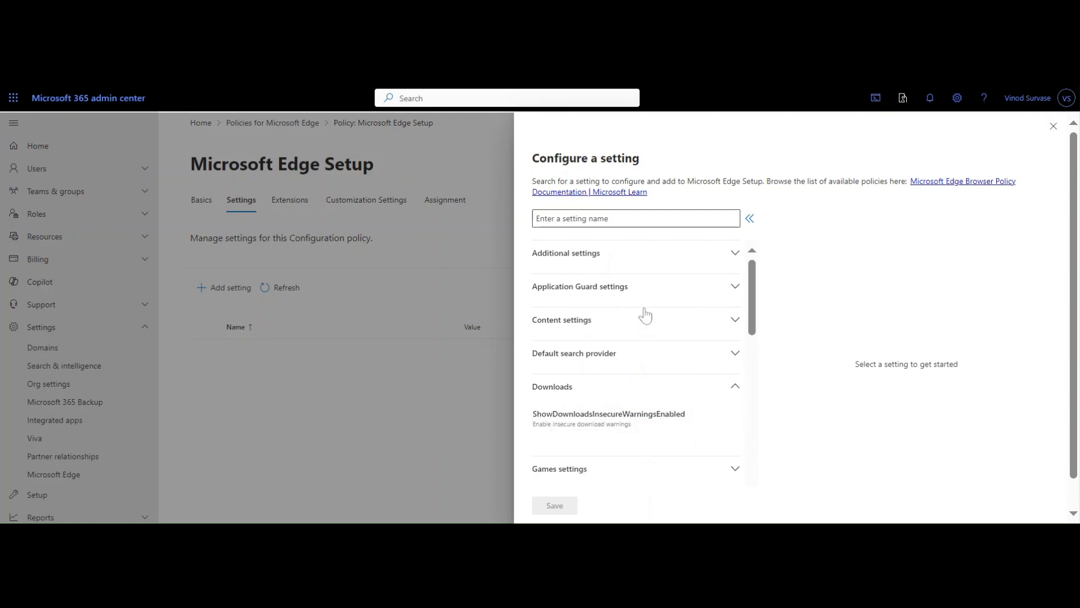
scroll(645, 316, down, 3)
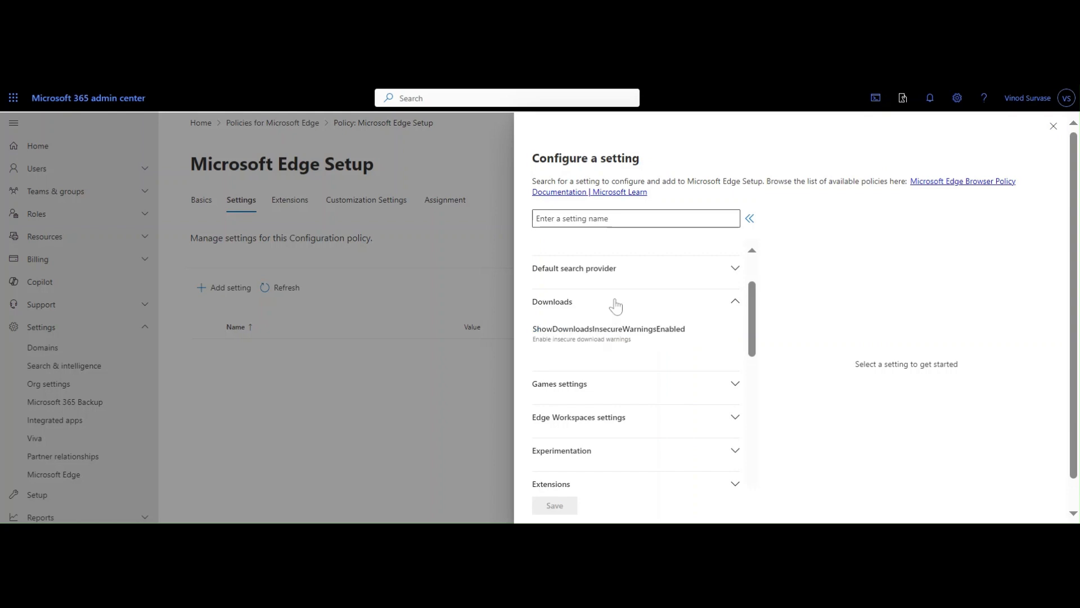
click(608, 341)
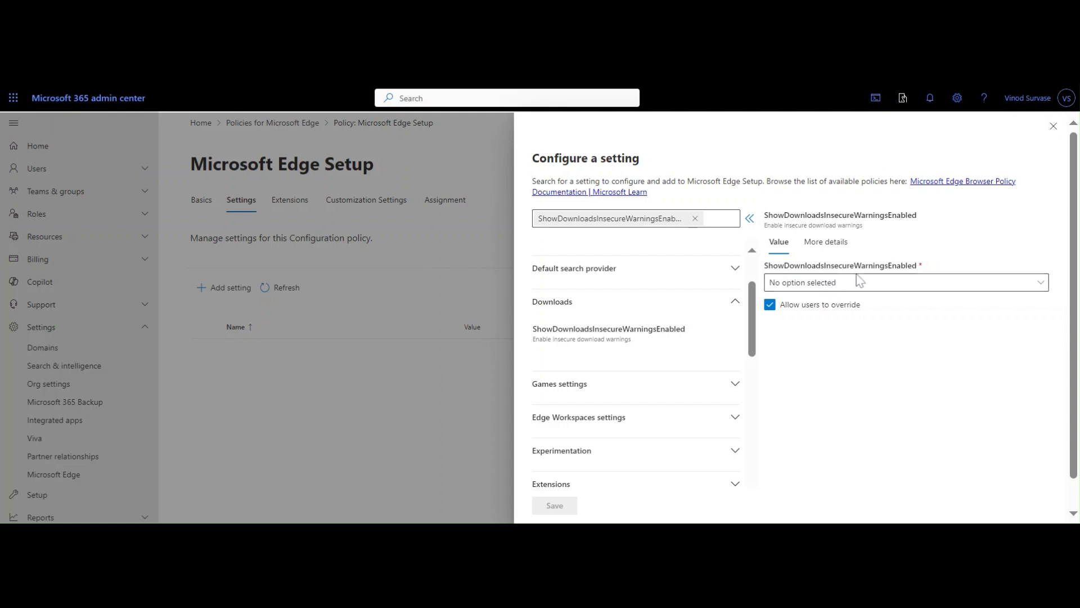
click(907, 284)
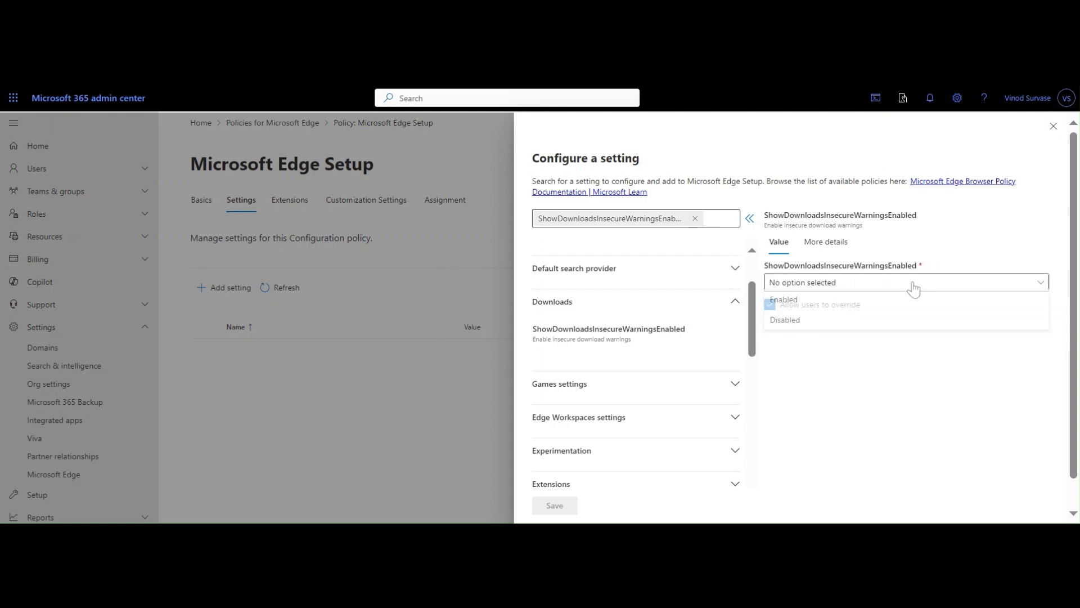
click(826, 310)
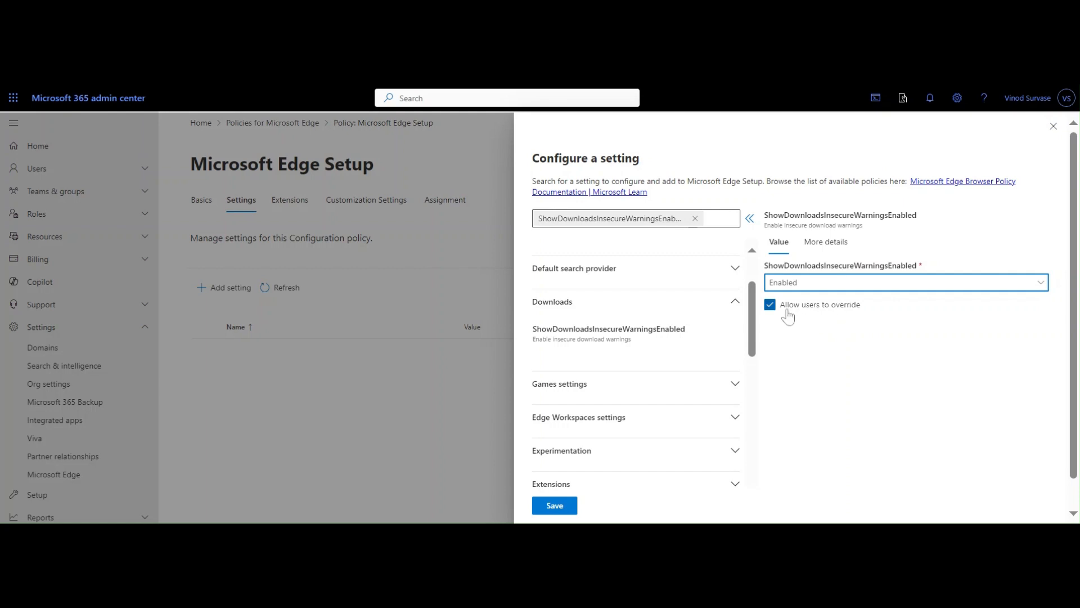
click(771, 306)
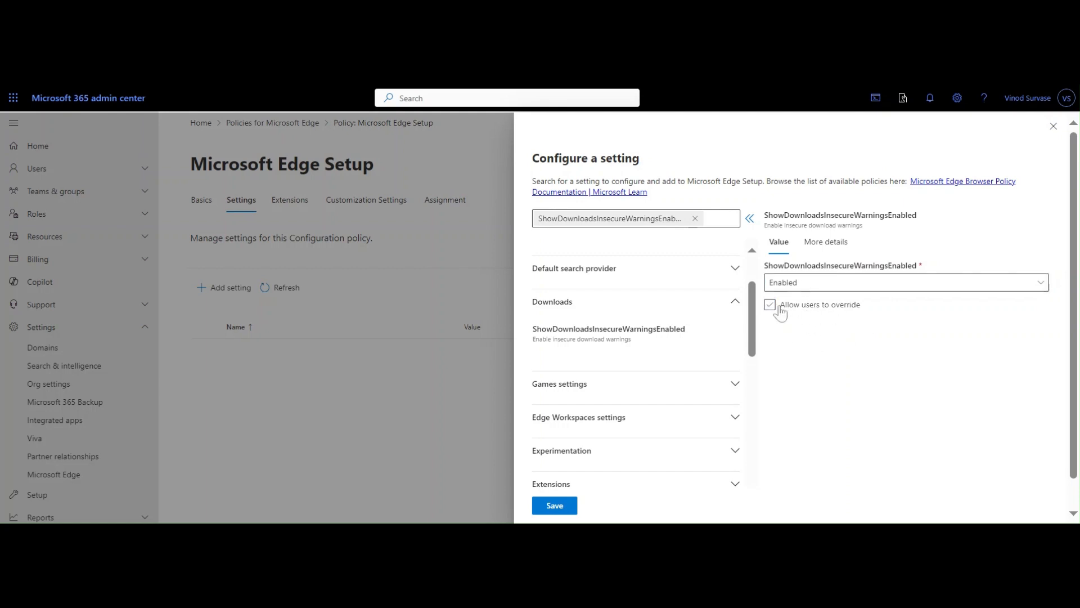
Read the detailed explanation of the ShowDownloadsInsecureWarningsEnabled setting
click(812, 251)
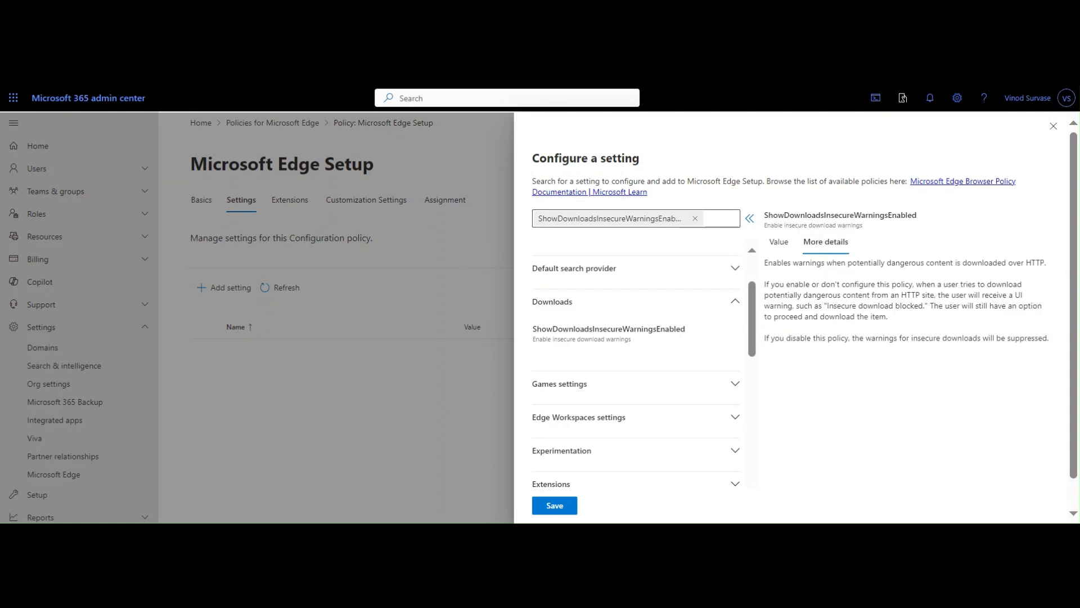
drag(780, 284, 1042, 369)
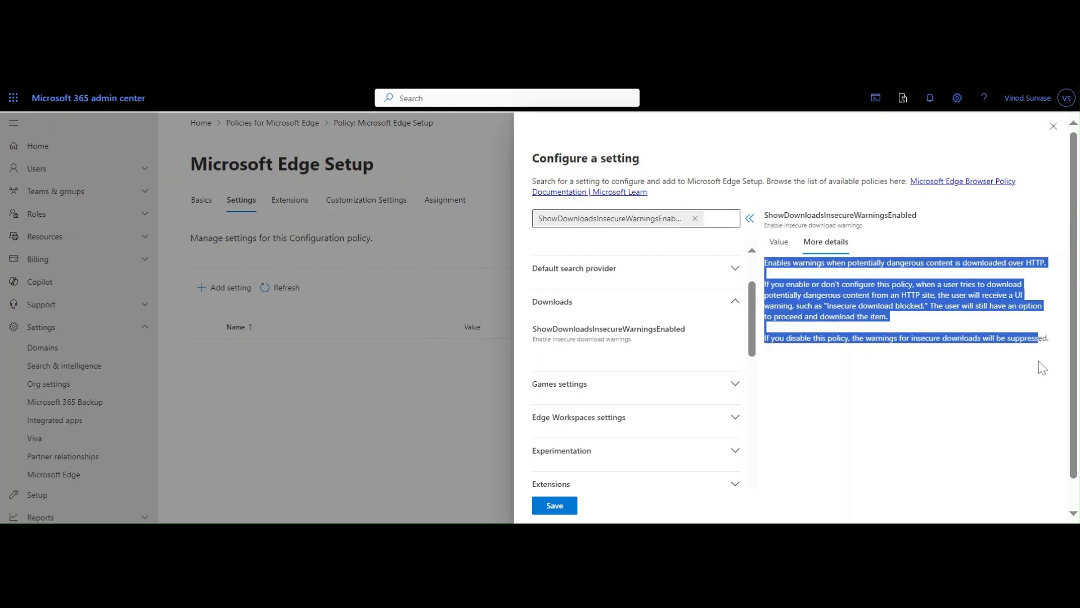
click(907, 403)
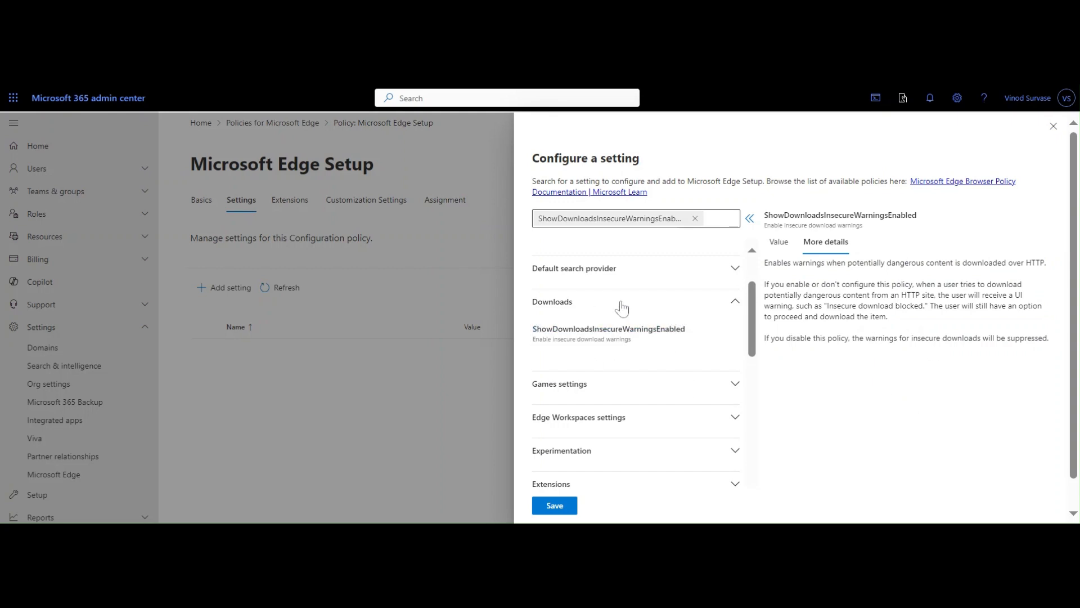
Choose ExtensionAllowedTypes from the Extensions category as the setting to configure
click(655, 309)
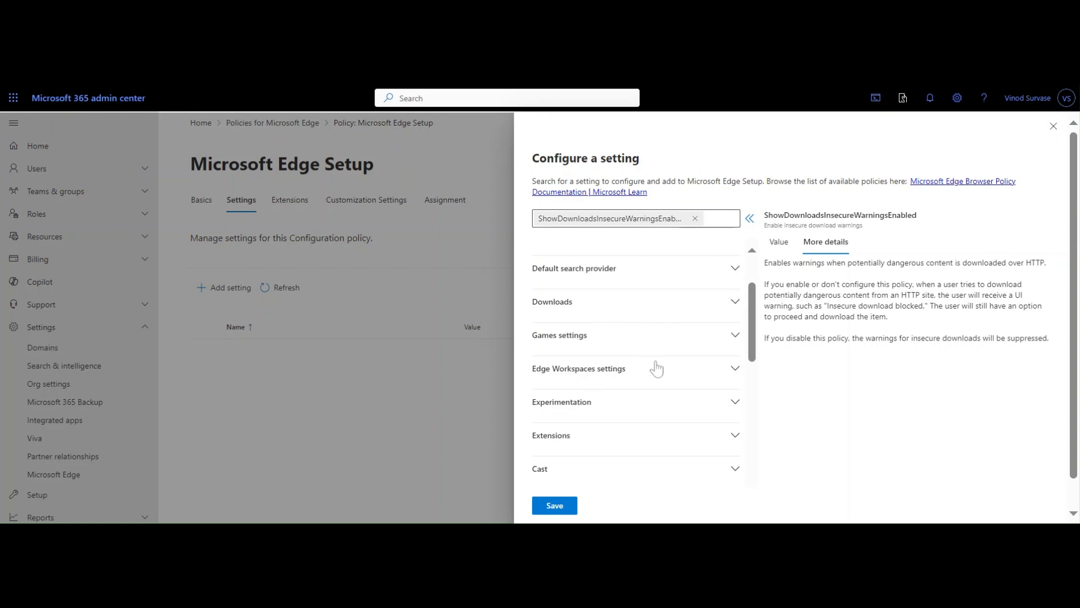
scroll(657, 341, down, 2)
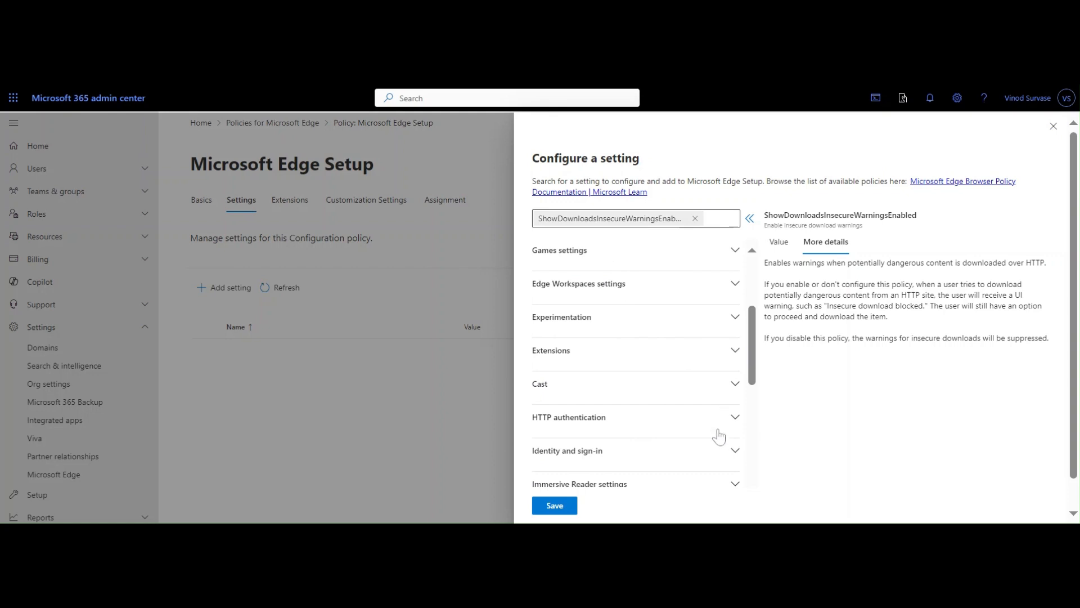
click(733, 351)
scroll(673, 360, down, 3)
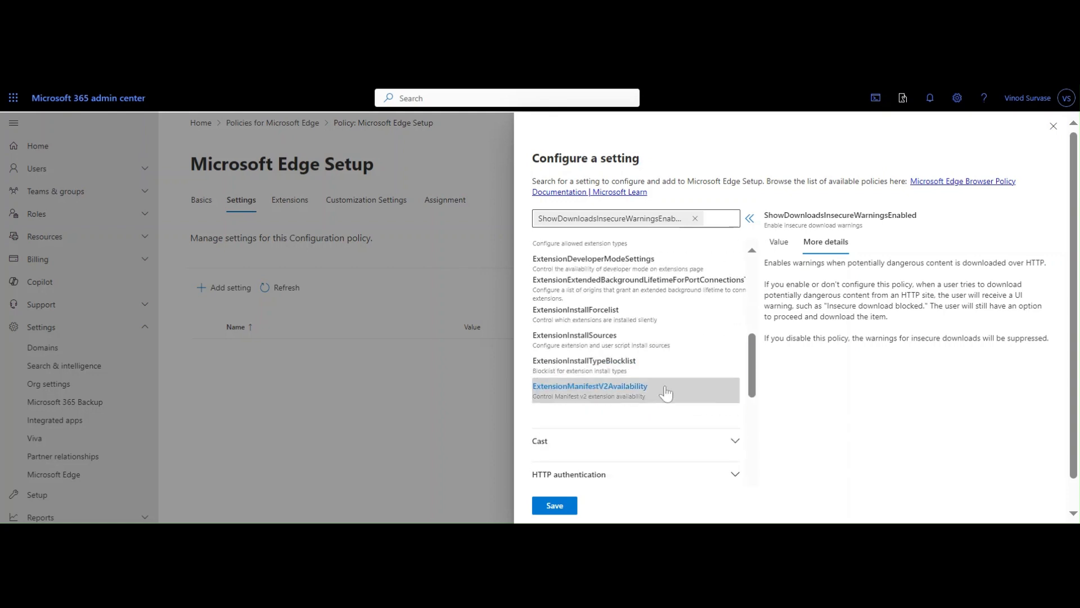
scroll(656, 402, up, 2)
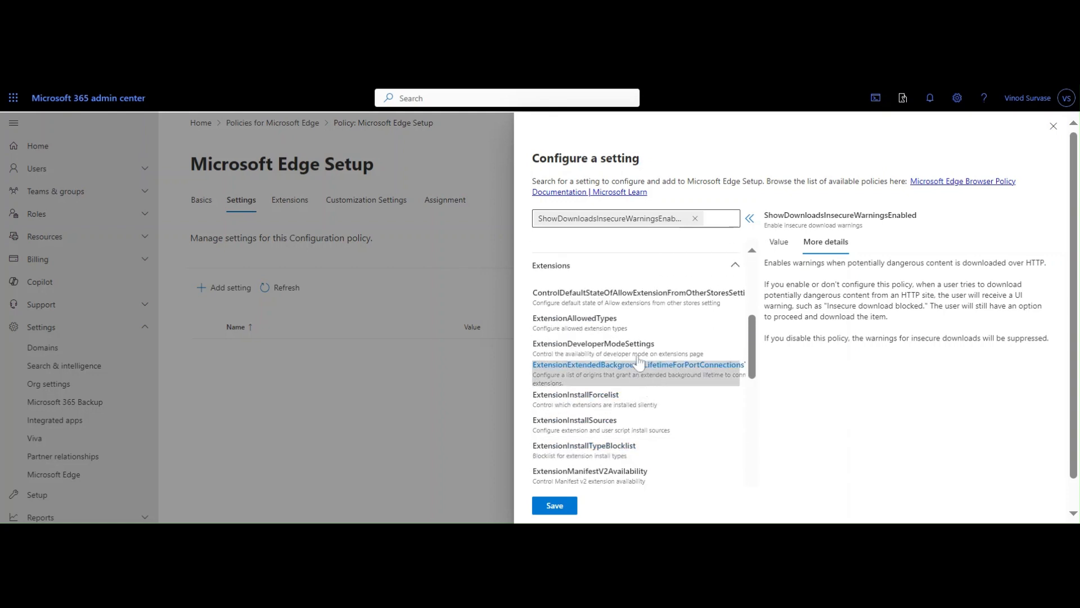
click(605, 333)
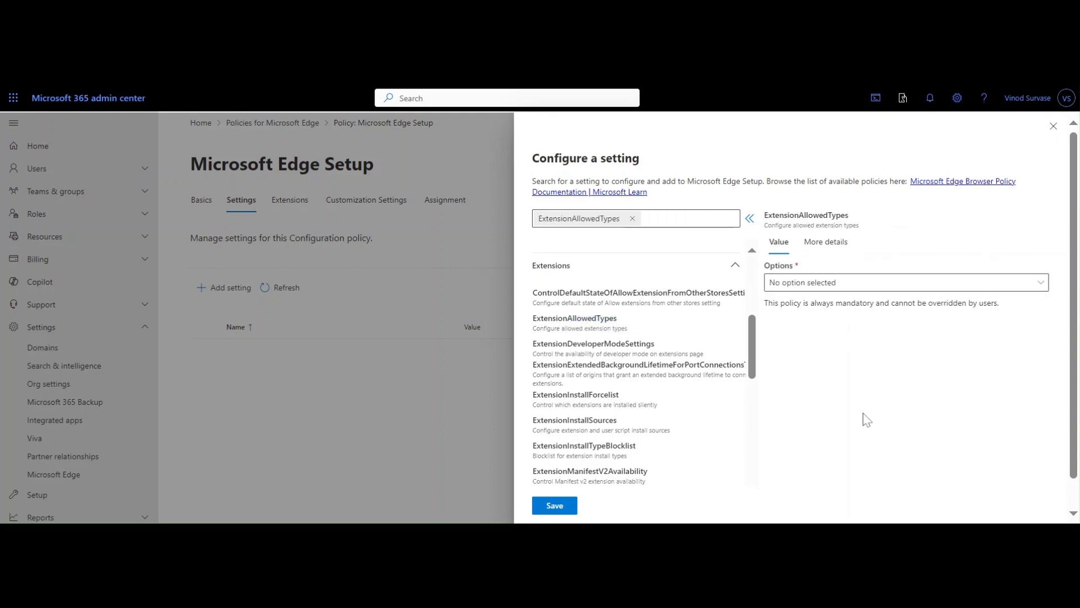
Set the allowed extension types for ExtensionAllowedTypes to Extension and Platform app
click(858, 283)
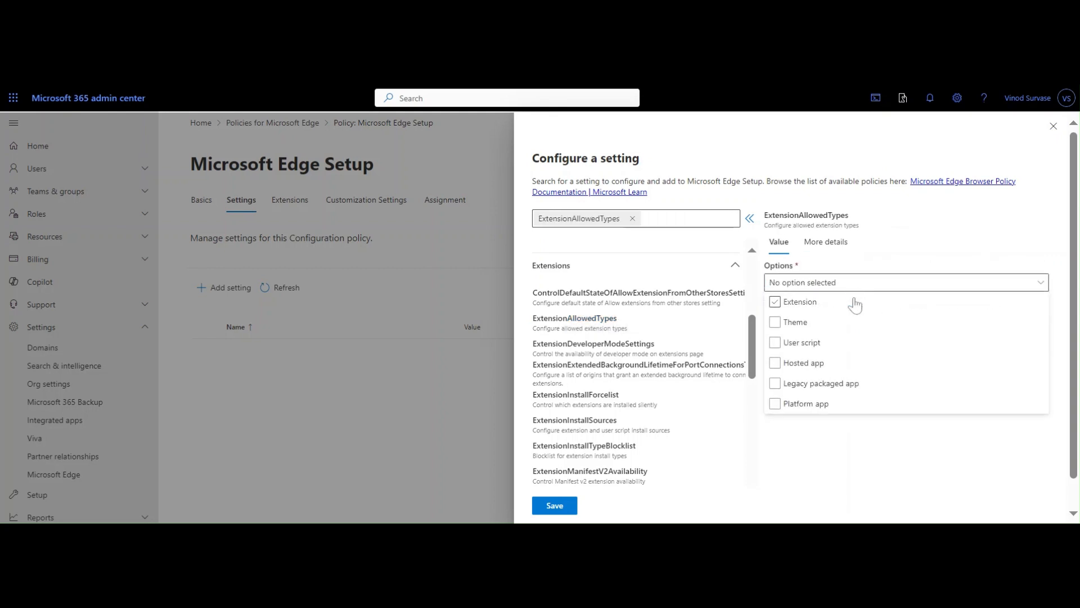
click(776, 302)
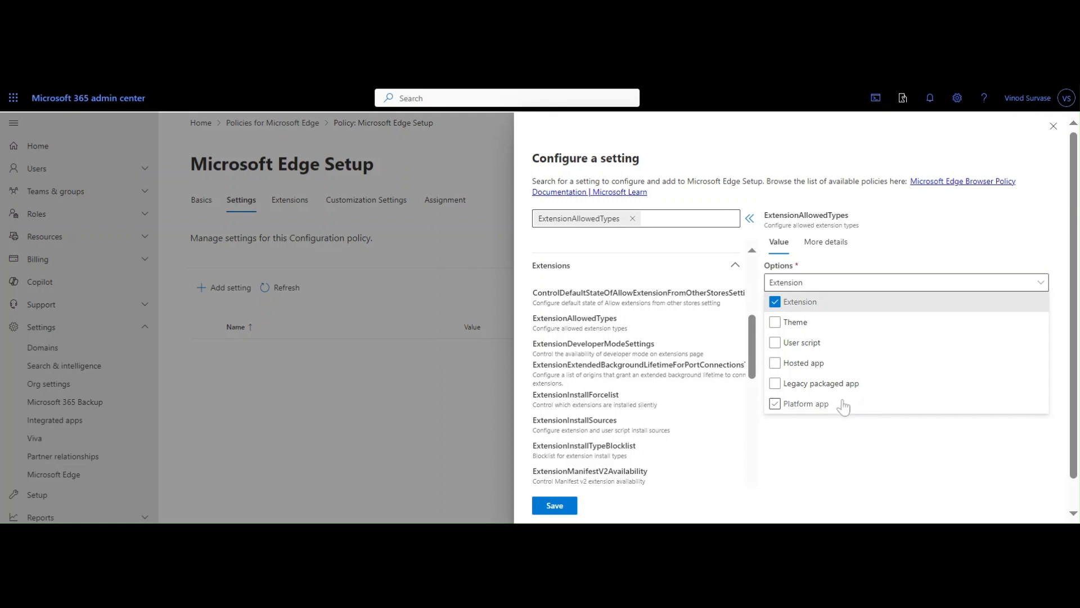
click(774, 404)
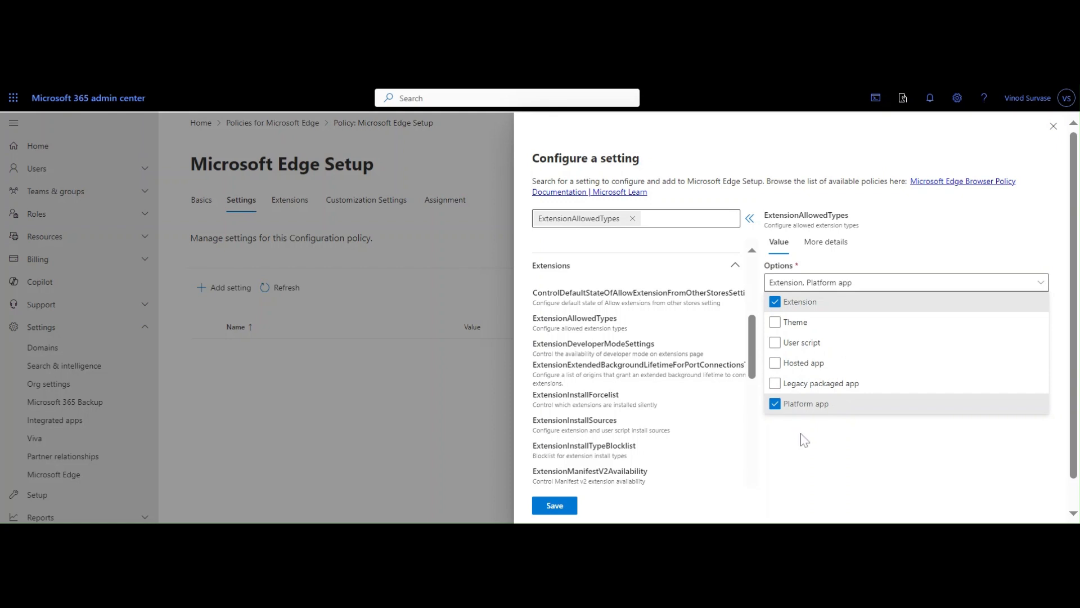
click(811, 458)
Read the detailed explanation of the ExtensionAllowedTypes setting
click(827, 243)
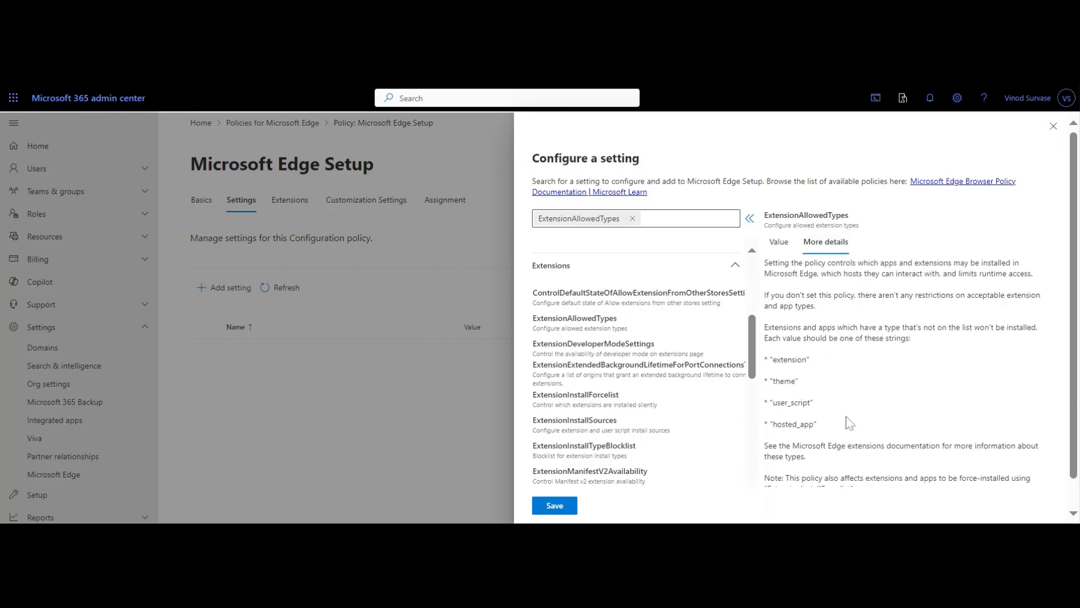
scroll(852, 368, down, 2)
scroll(851, 366, up, 2)
scroll(889, 367, down, 1)
Collapse the Extensions category and review the settings available under Identity and sign-in
click(734, 267)
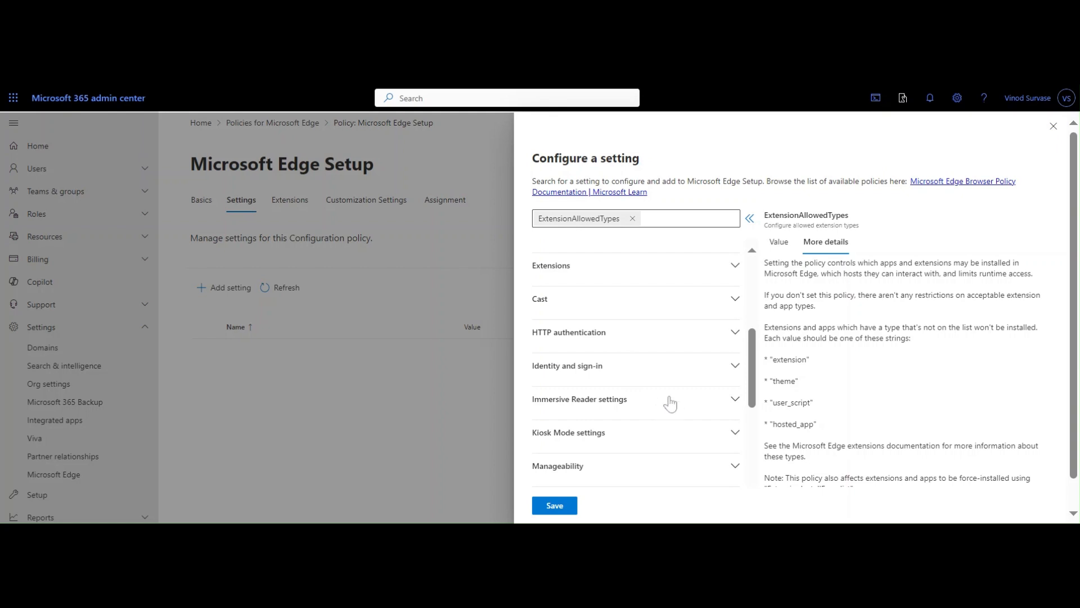
click(732, 367)
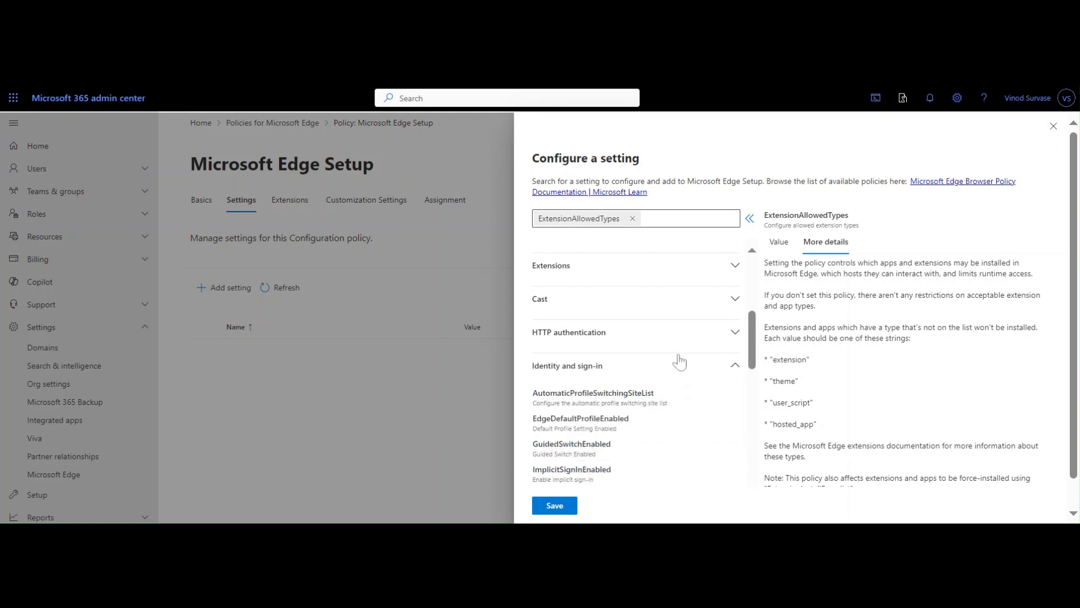
scroll(672, 343, down, 2)
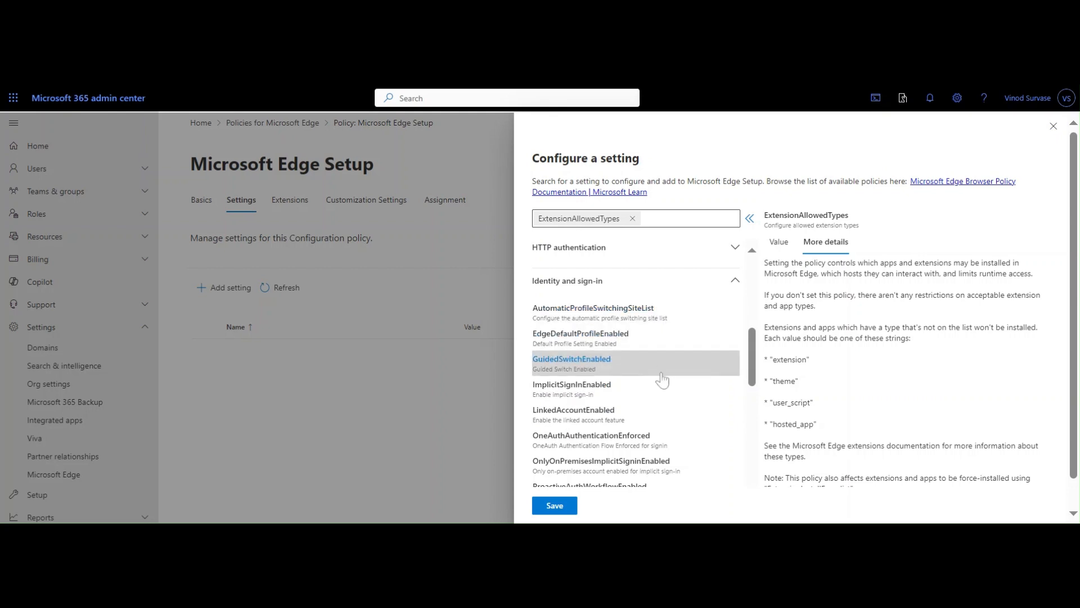
scroll(666, 359, down, 2)
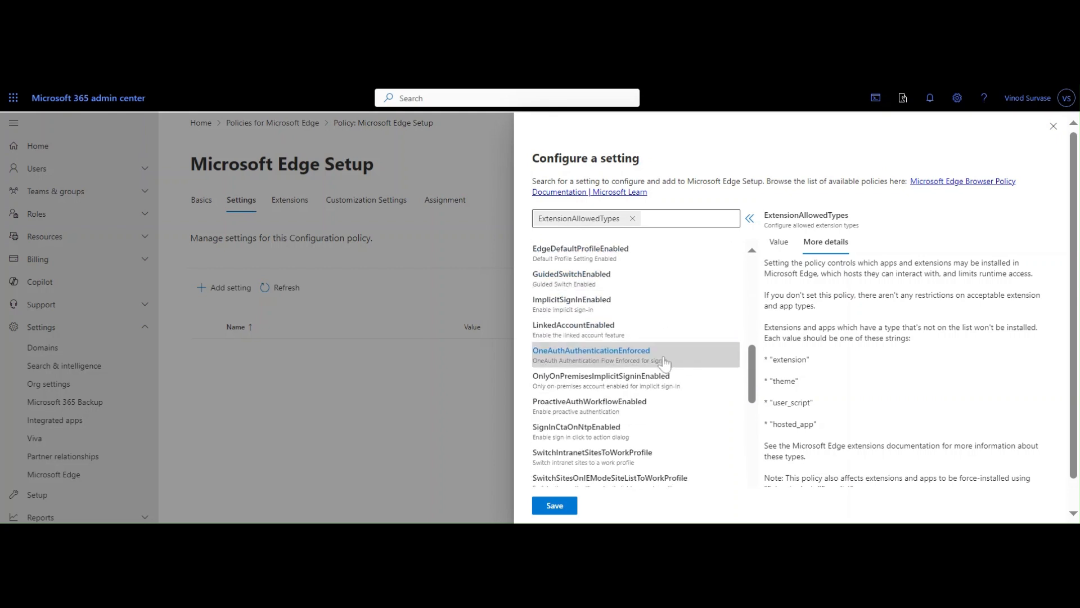
scroll(666, 361, down, 2)
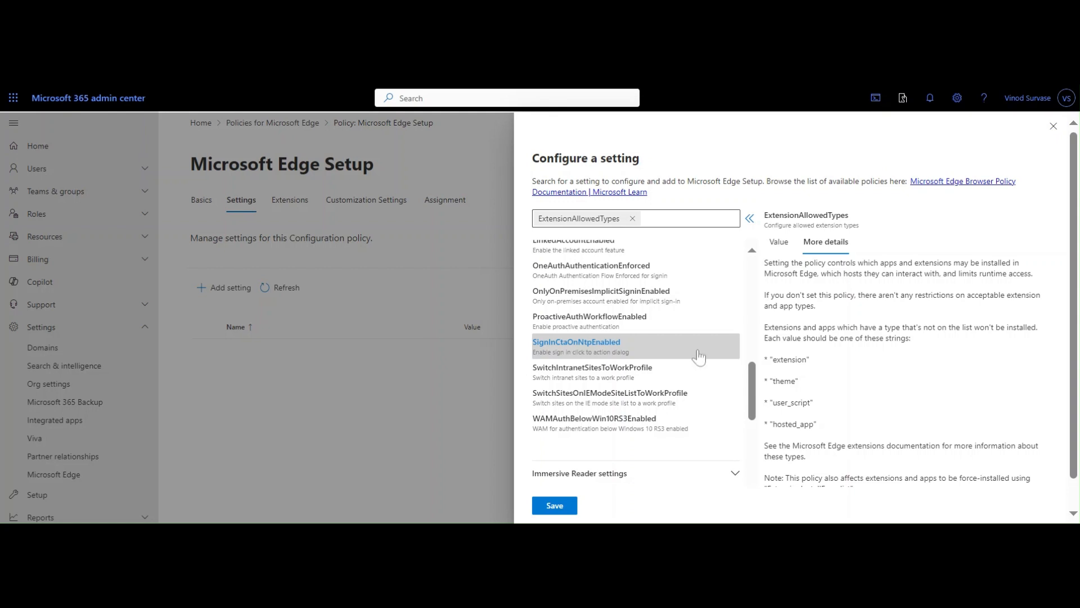
scroll(669, 323, down, 3)
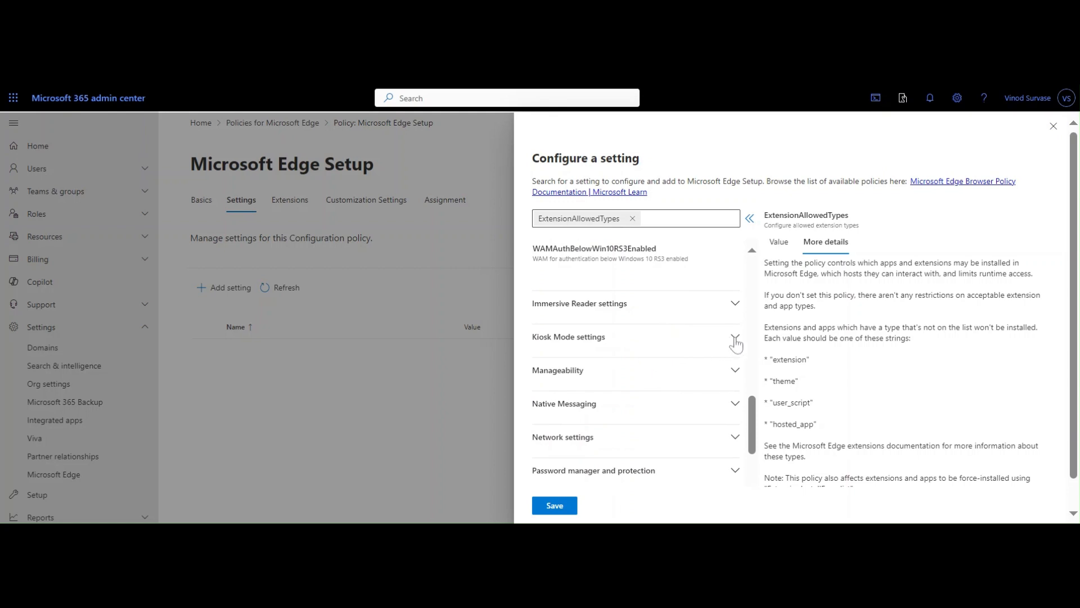
Set KioskSwipeGesturesEnabled from the Kiosk Mode settings category to Enabled and read its detailed explanation
scroll(732, 371, down, 4)
scroll(685, 373, up, 2)
scroll(686, 377, up, 3)
scroll(641, 372, up, 2)
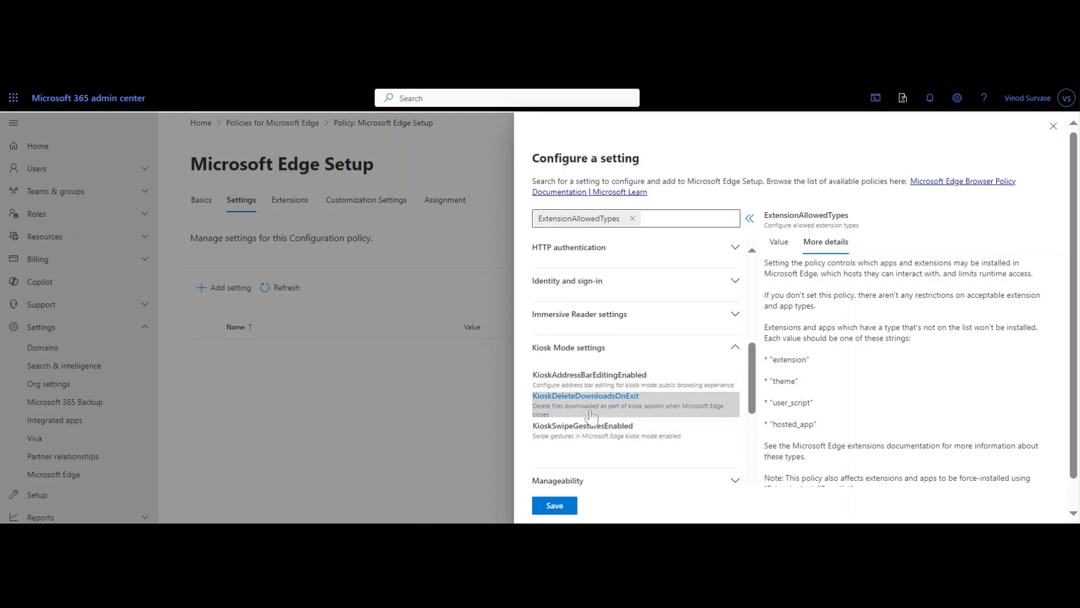
click(581, 434)
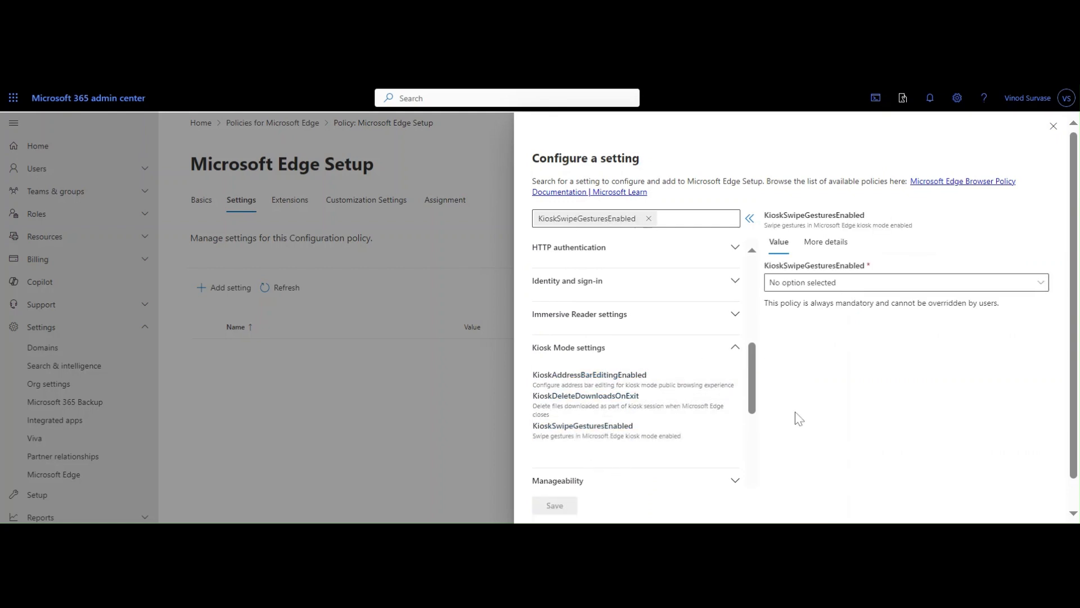
click(859, 292)
click(811, 321)
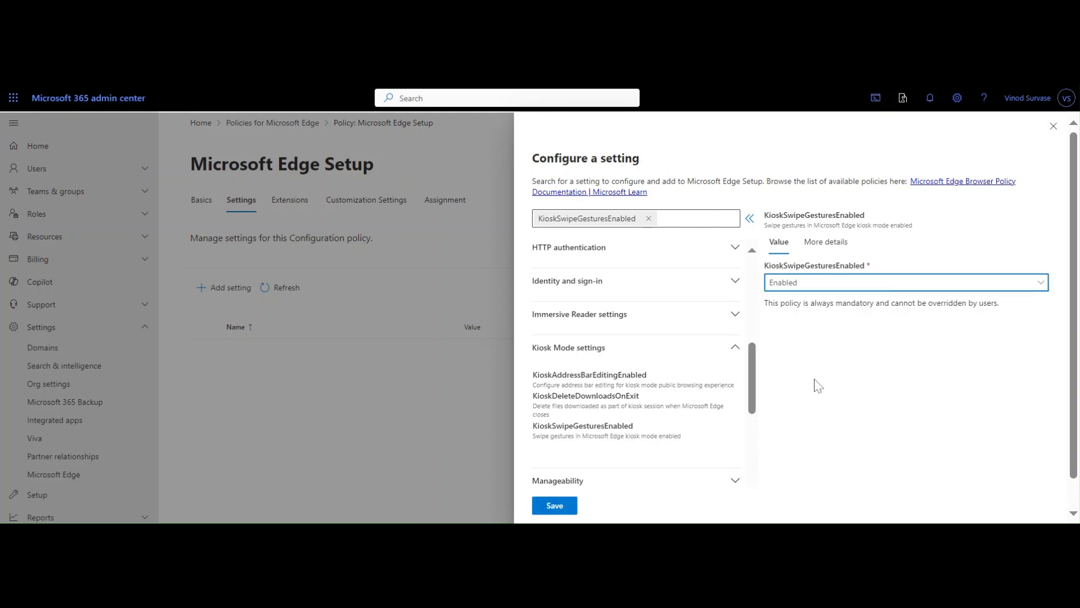
click(826, 242)
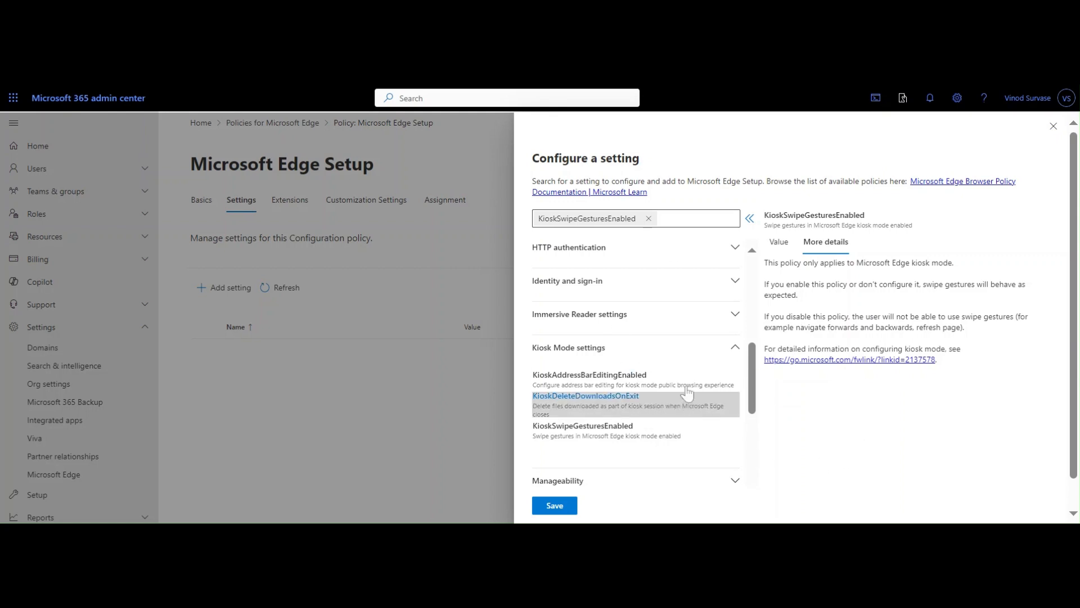
Choose PasswordManagerEnabled from the Password manager and protection category and set it to Enabled
scroll(687, 388, down, 2)
scroll(684, 408, down, 2)
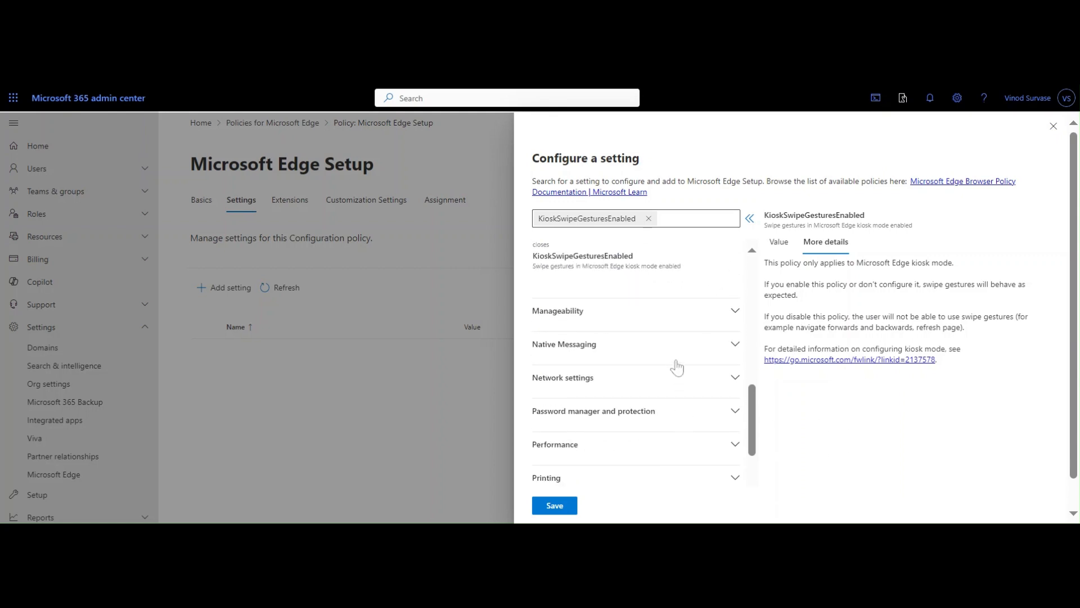
scroll(677, 367, down, 4)
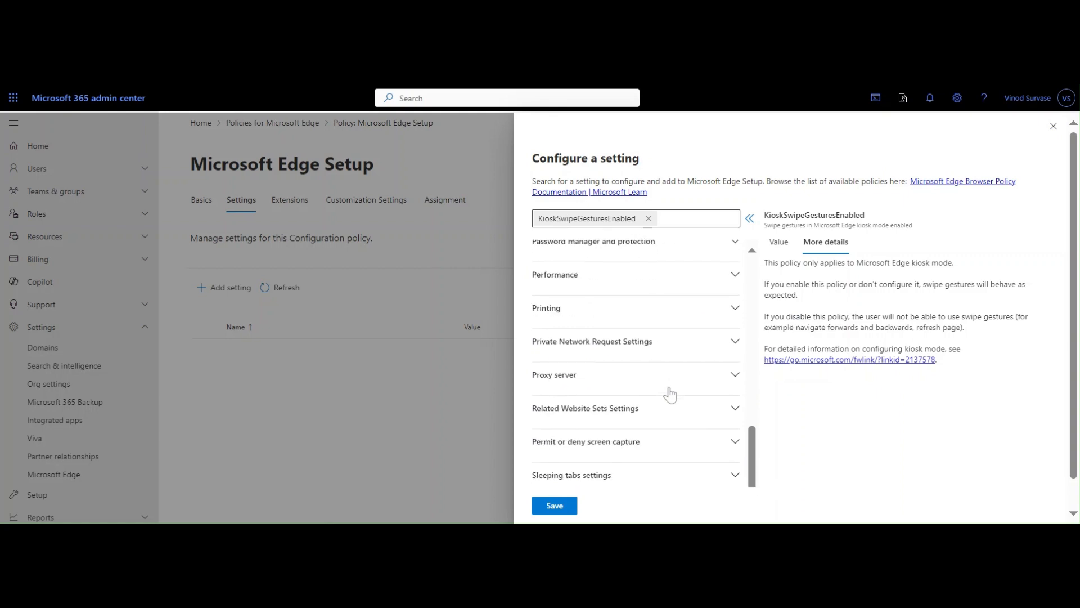
scroll(670, 391, up, 2)
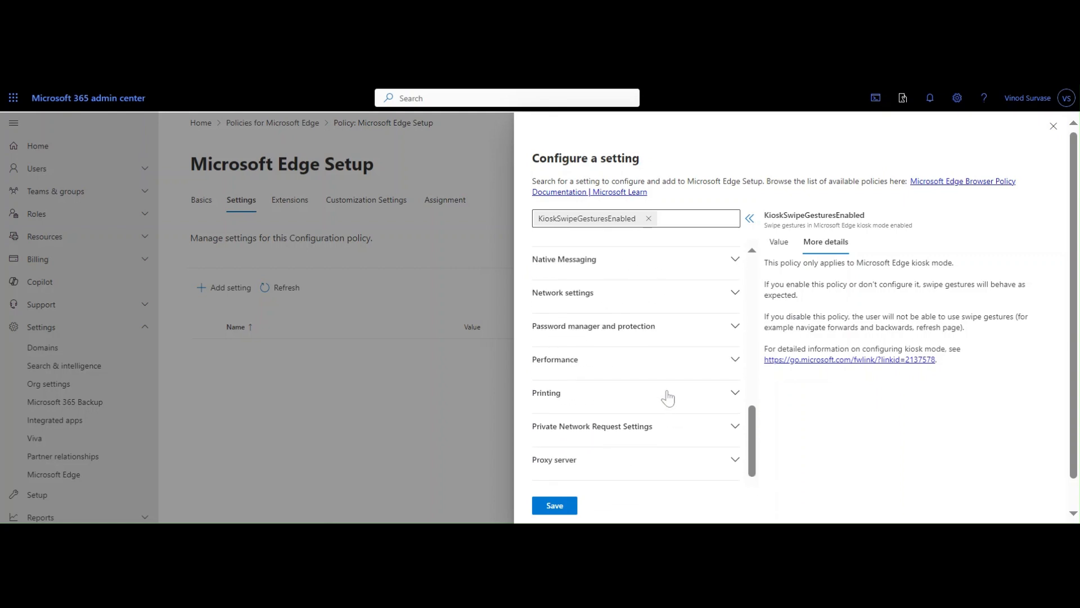
click(731, 328)
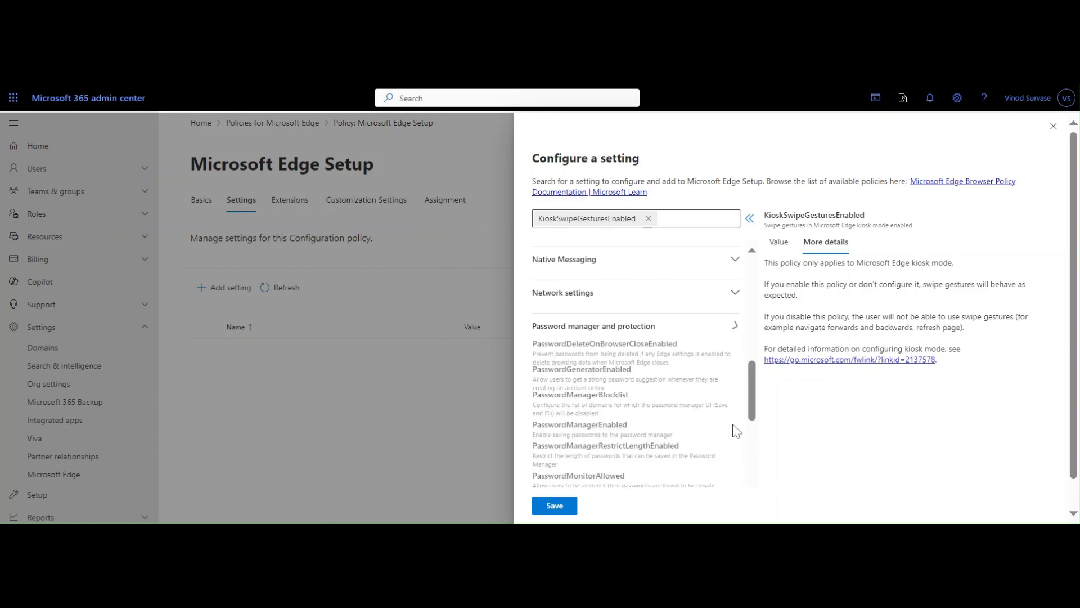
click(639, 431)
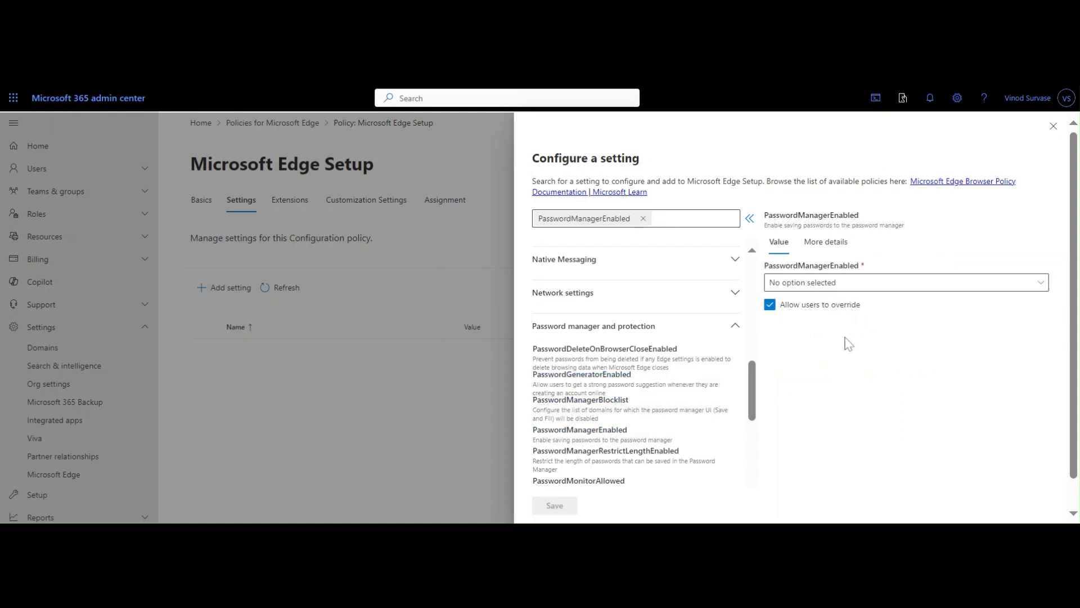
click(847, 290)
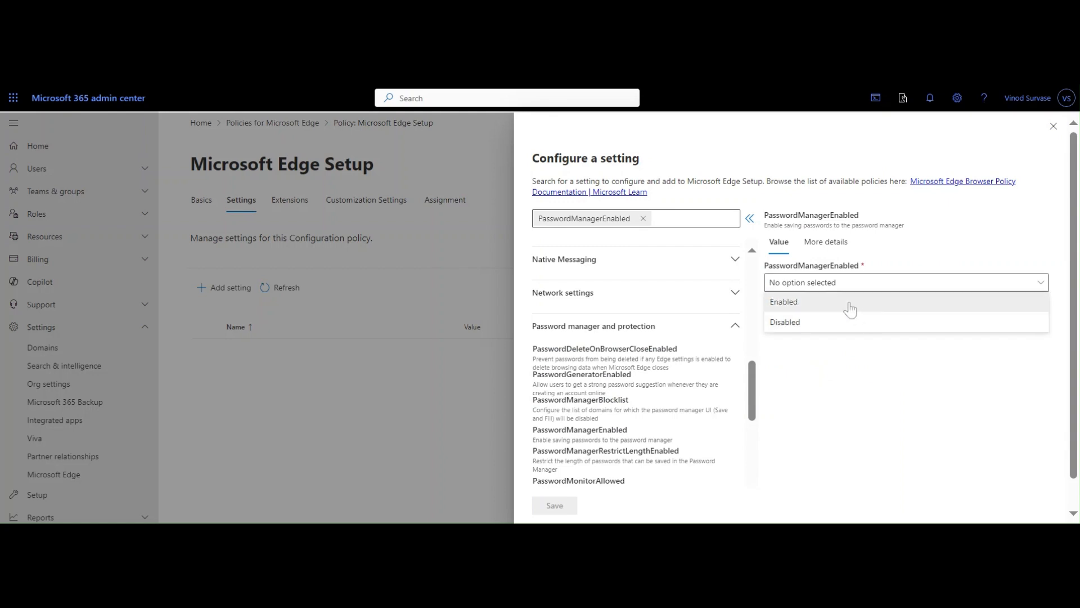
click(849, 307)
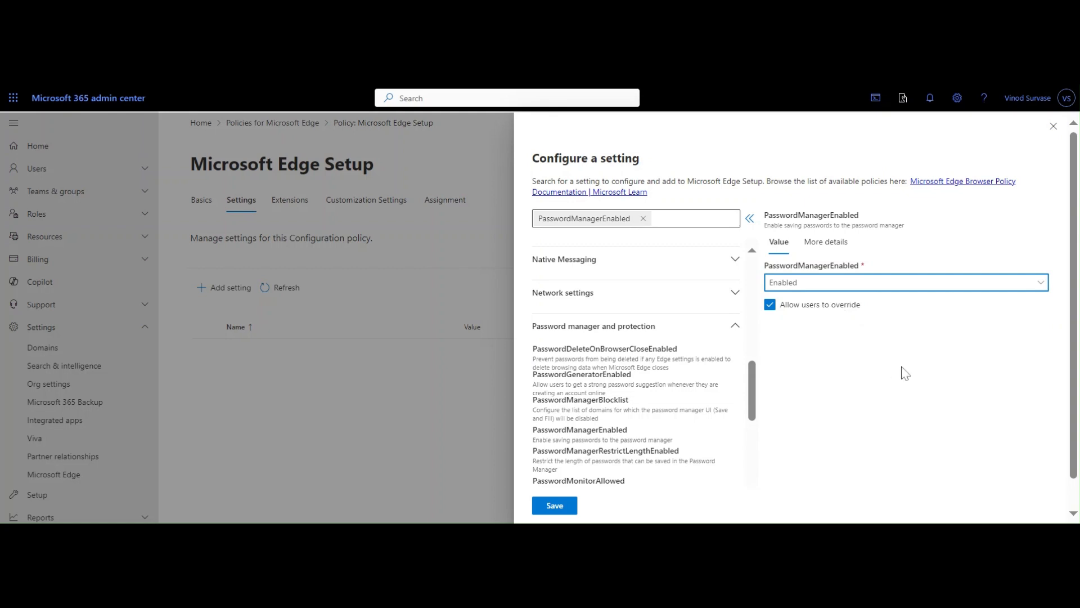
Switch PasswordManagerEnabled to Disabled and read the detailed explanation of the setting
click(892, 286)
click(876, 325)
click(826, 242)
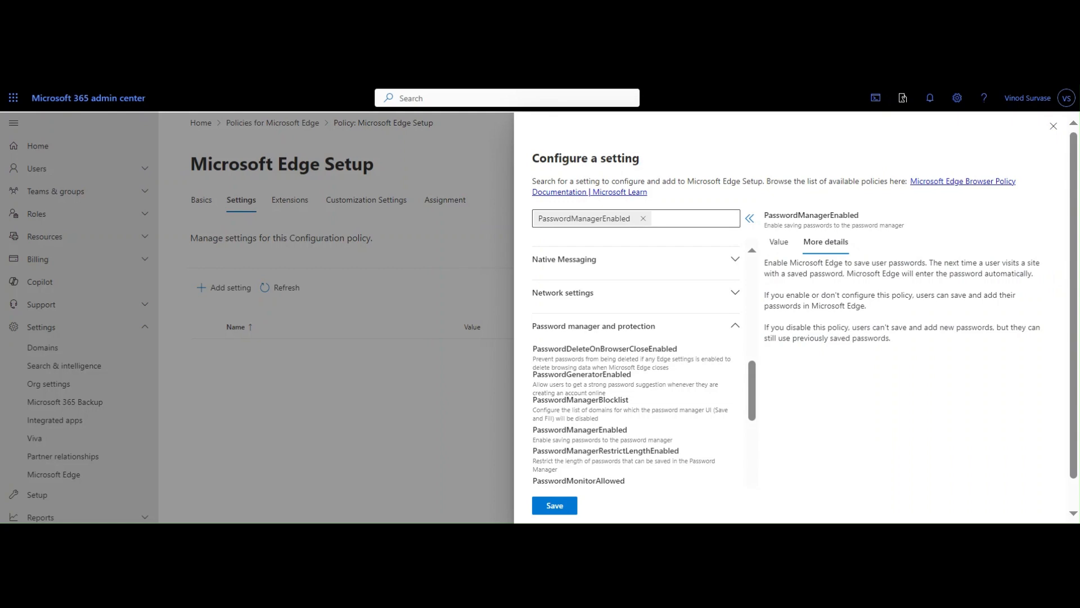
click(779, 242)
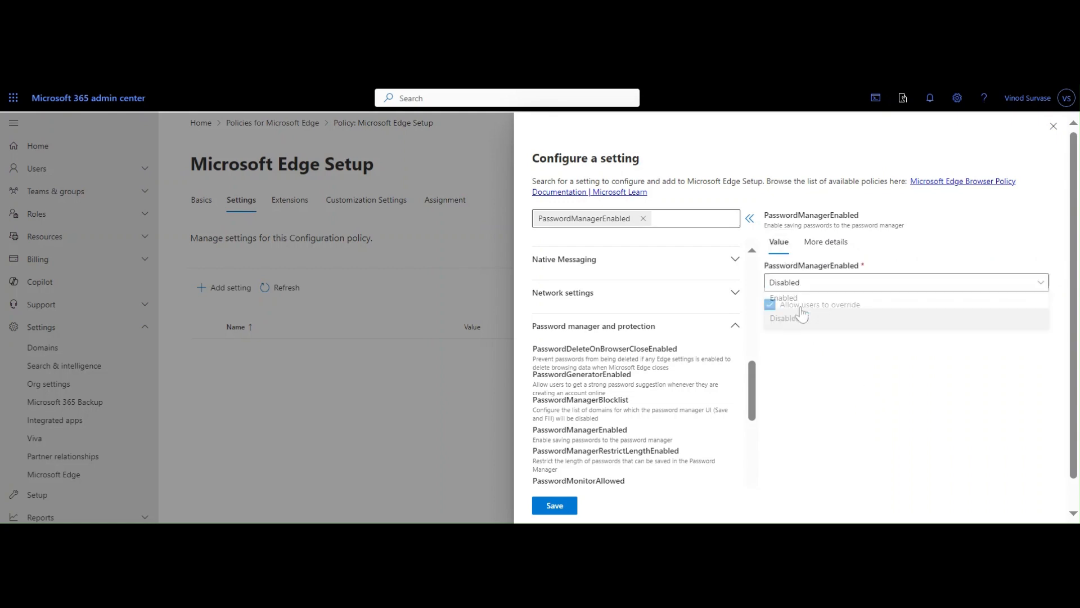
Set PasswordManagerEnabled to Enabled without user override, and save it to the Microsoft Edge Setup policy
click(801, 316)
click(783, 311)
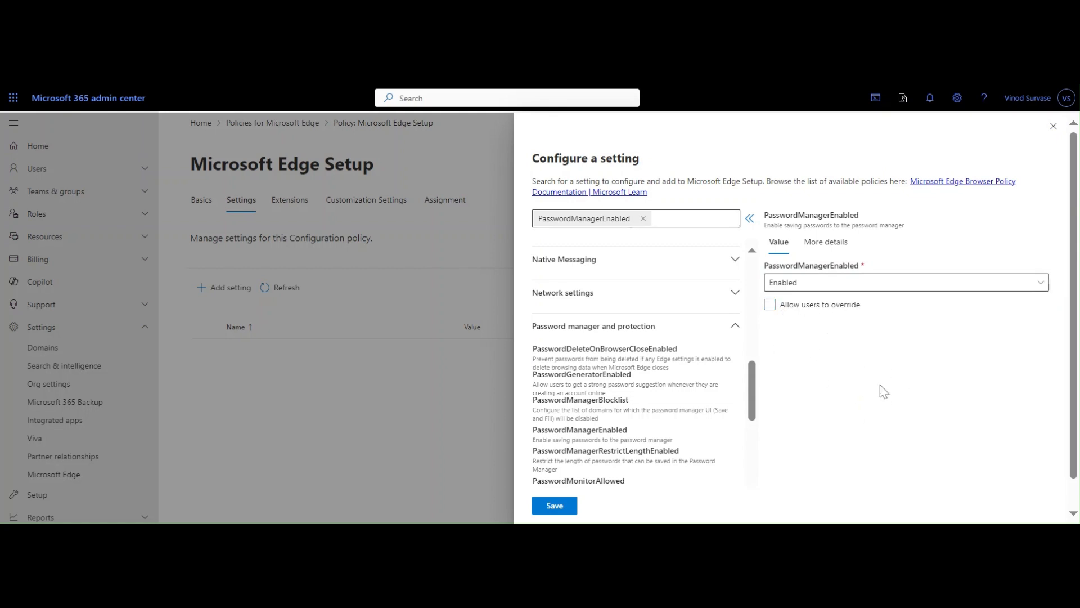
click(554, 506)
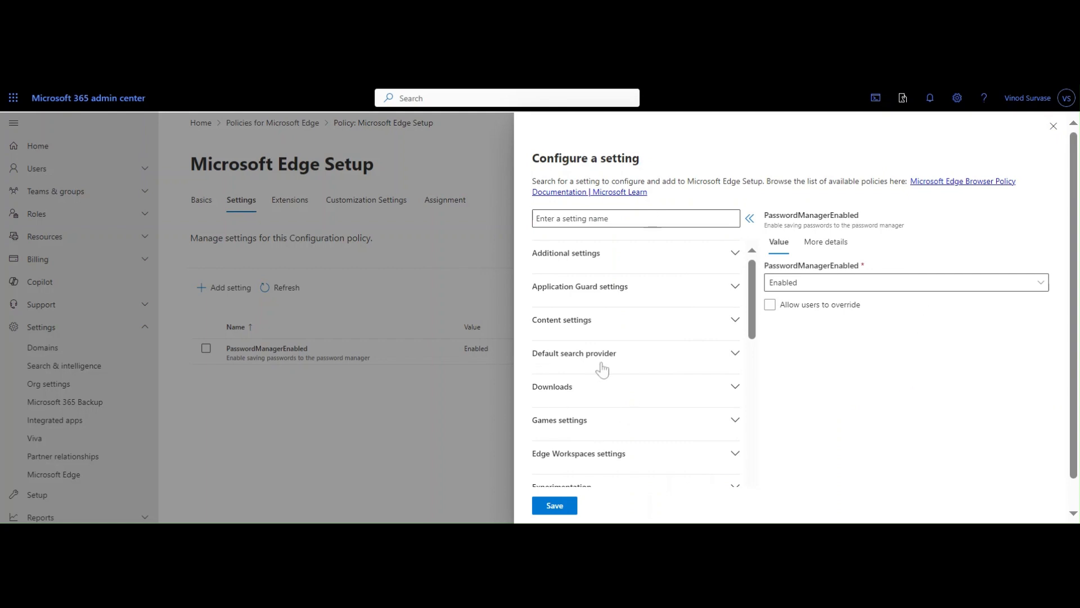
click(1053, 126)
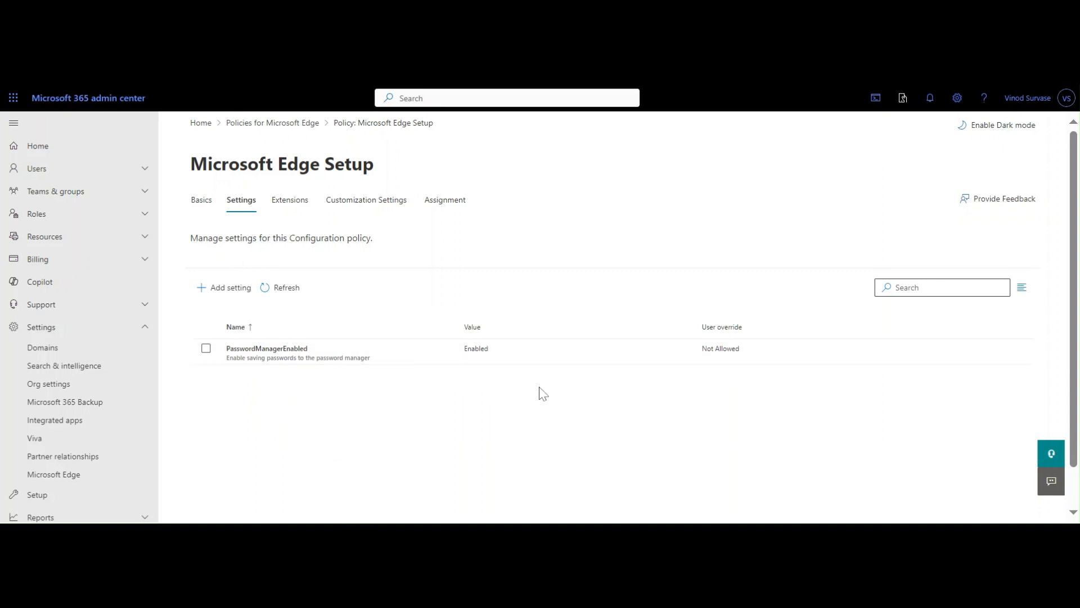
Select the saved PasswordManagerEnabled setting to see its available actions, and deselect it
click(206, 349)
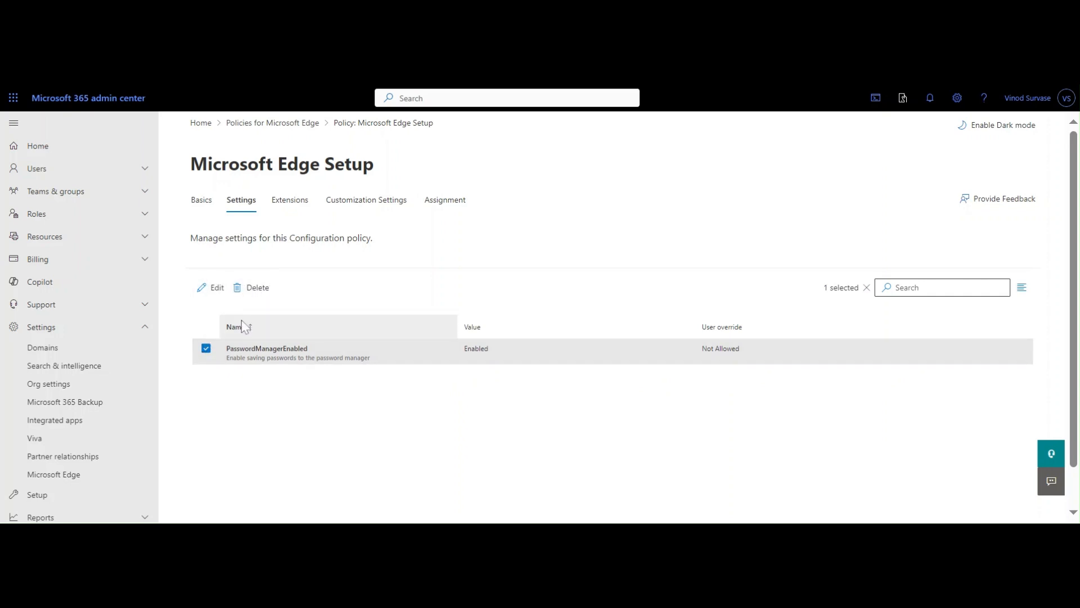
click(206, 352)
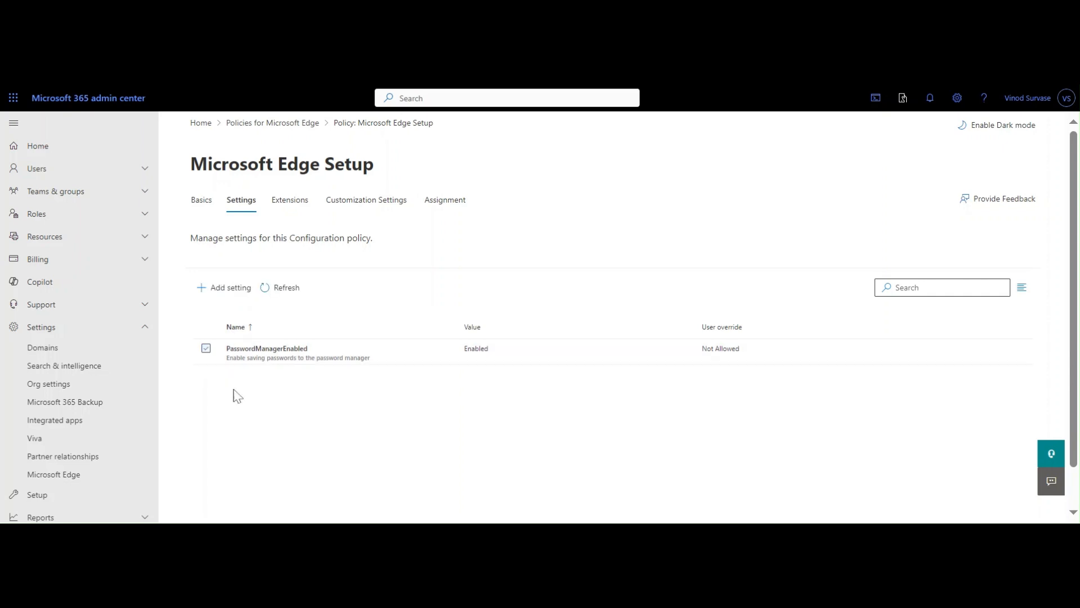
View the policy's extension requests and return to its list of managed extensions
click(301, 210)
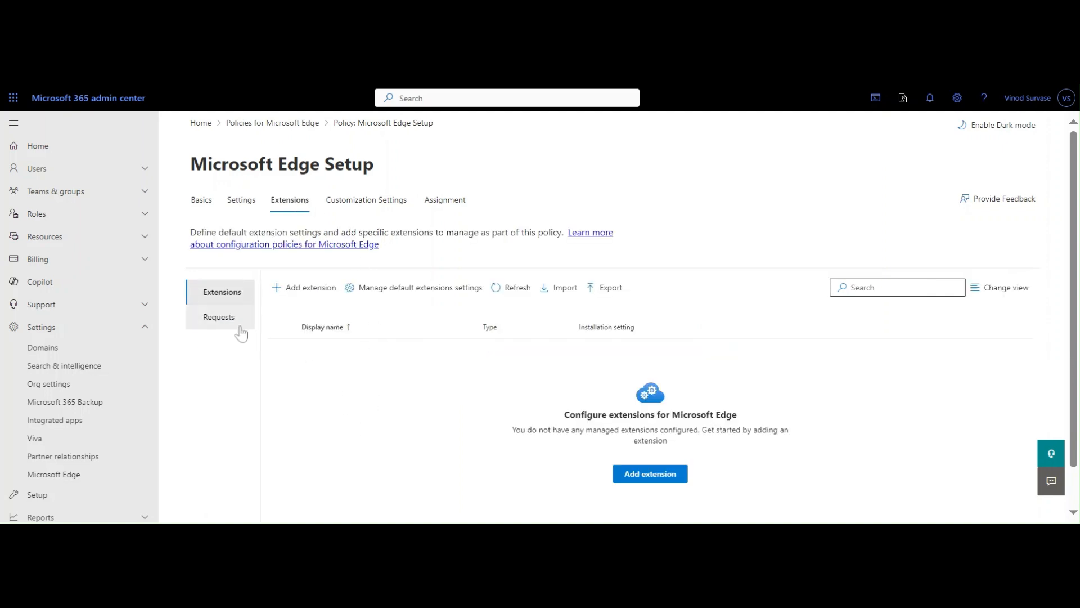
click(221, 319)
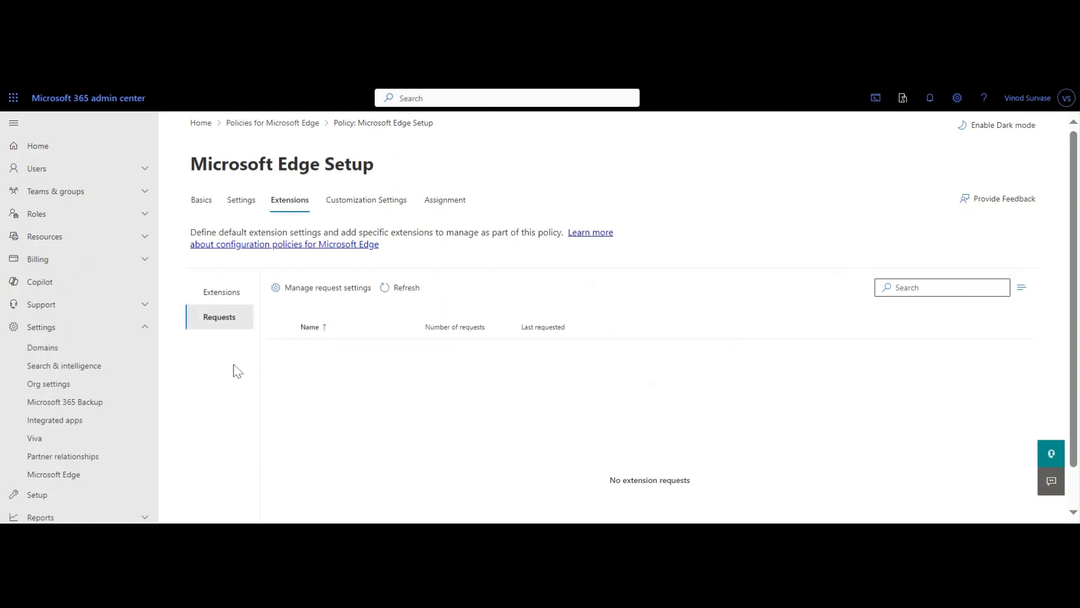
click(222, 290)
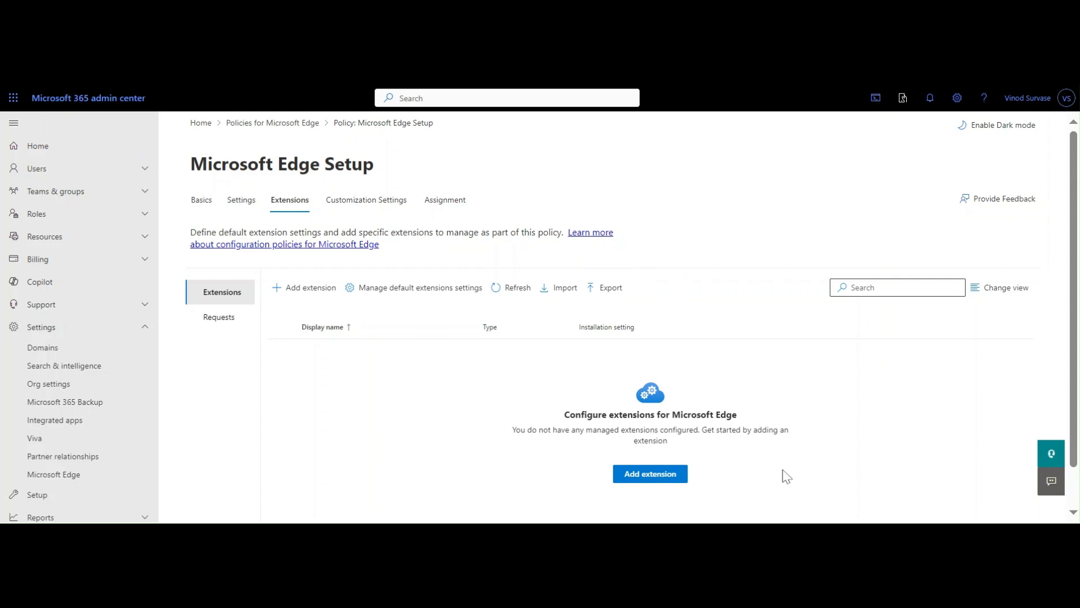
Start adding an extension to the policy and browse the available Microsoft Edge add-ons
click(306, 288)
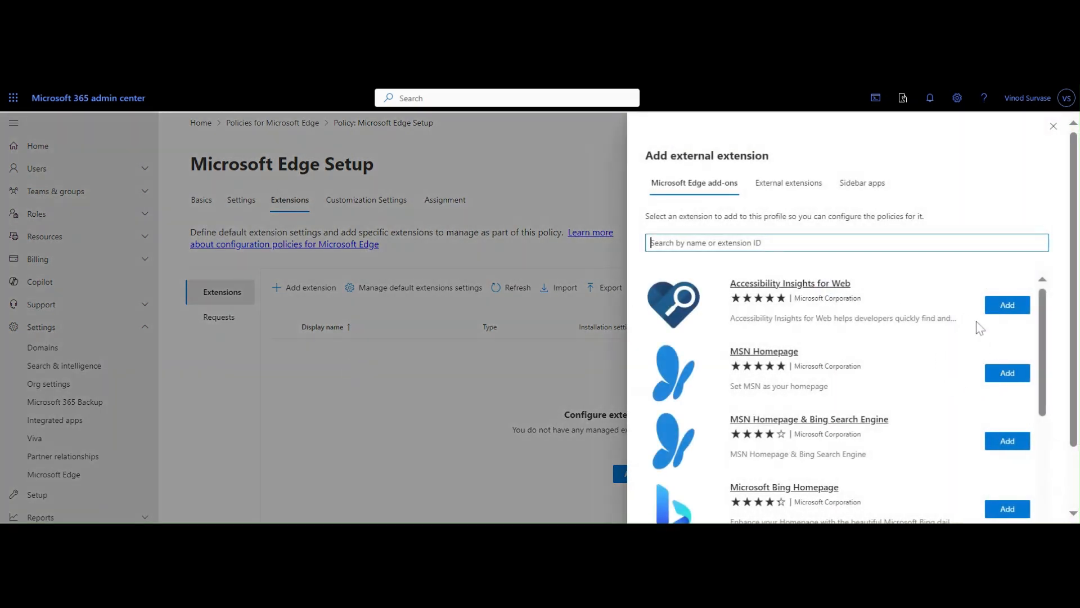
scroll(926, 334, down, 10)
scroll(926, 334, down, 2)
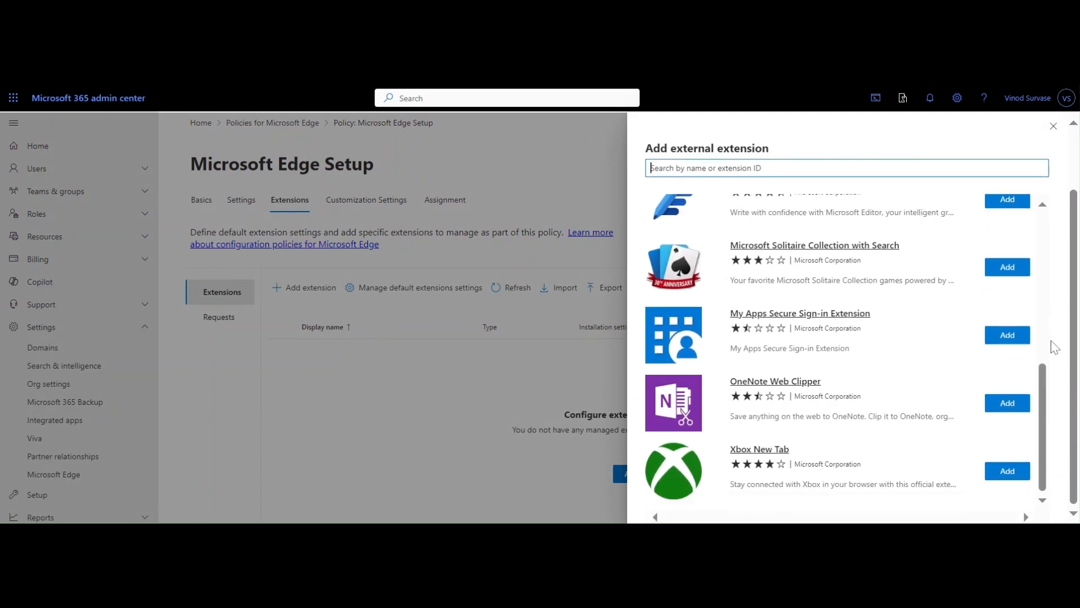
scroll(899, 366, up, 10)
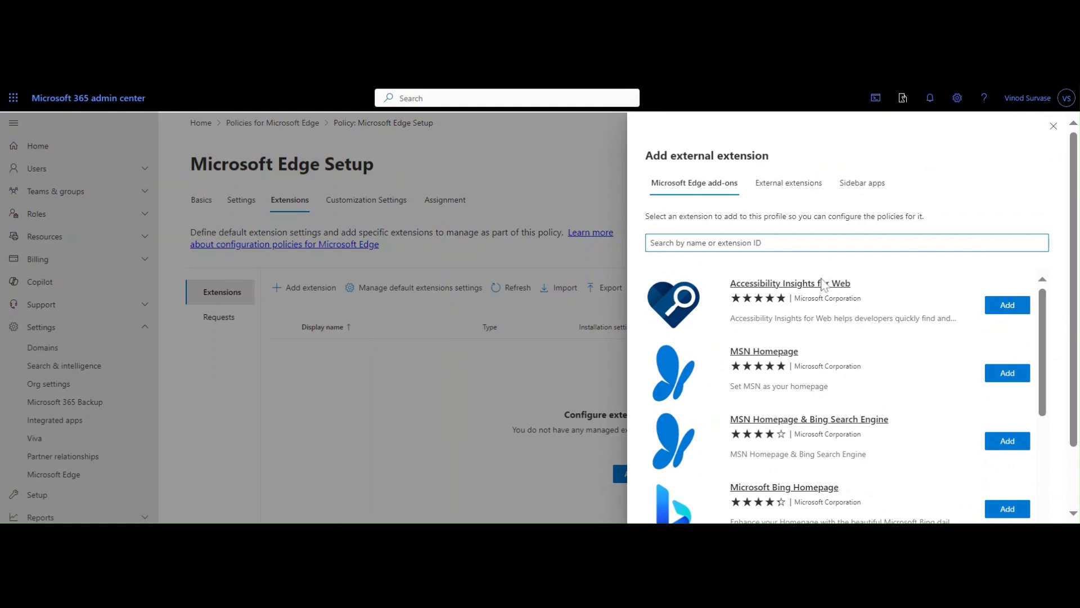
Check the external extension form, and add the Teams and Outlook sidebar apps to the policy
click(803, 202)
click(651, 265)
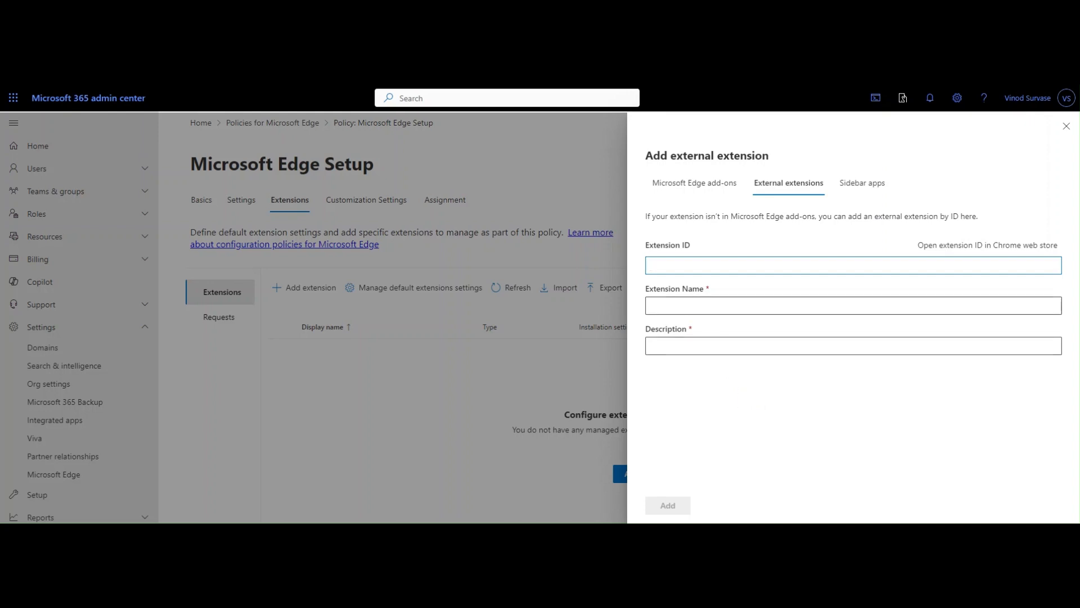
click(863, 185)
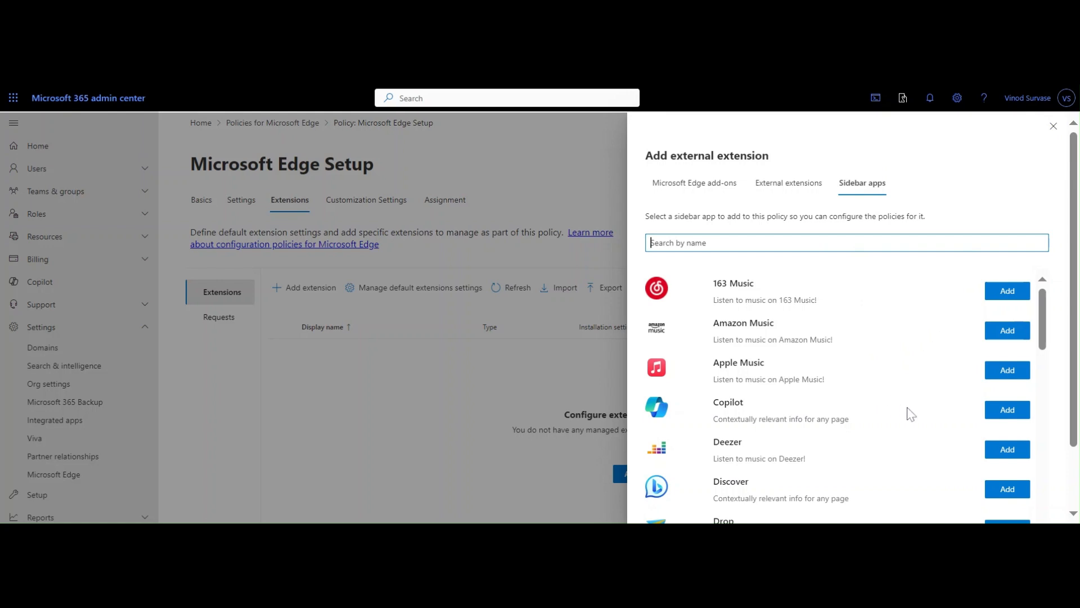
scroll(923, 406, down, 15)
scroll(931, 401, down, 3)
scroll(900, 388, up, 3)
scroll(892, 386, up, 3)
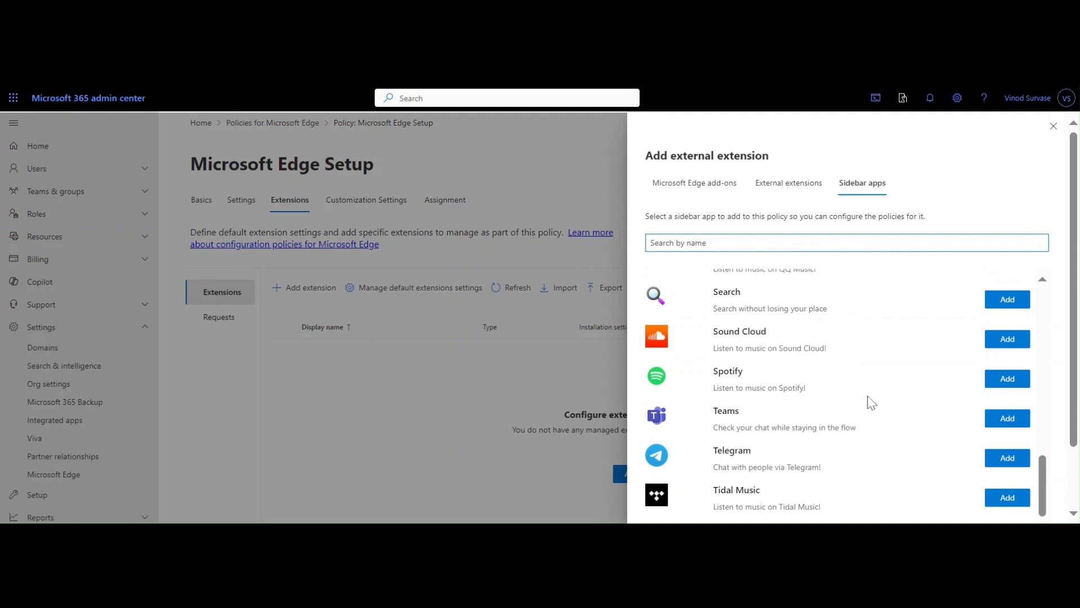
click(995, 424)
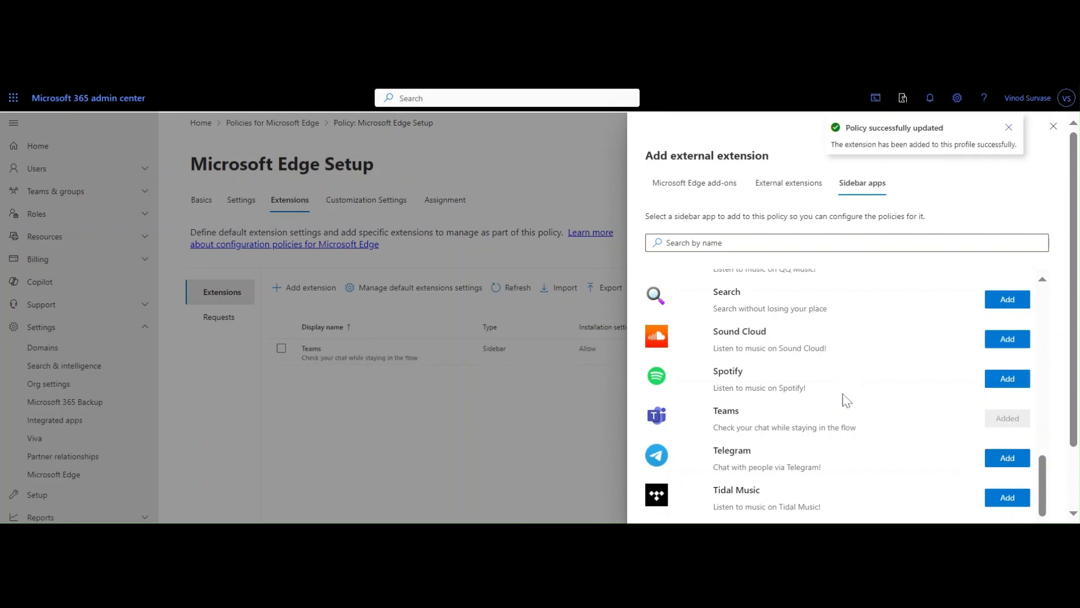
scroll(884, 370, up, 2)
click(1006, 306)
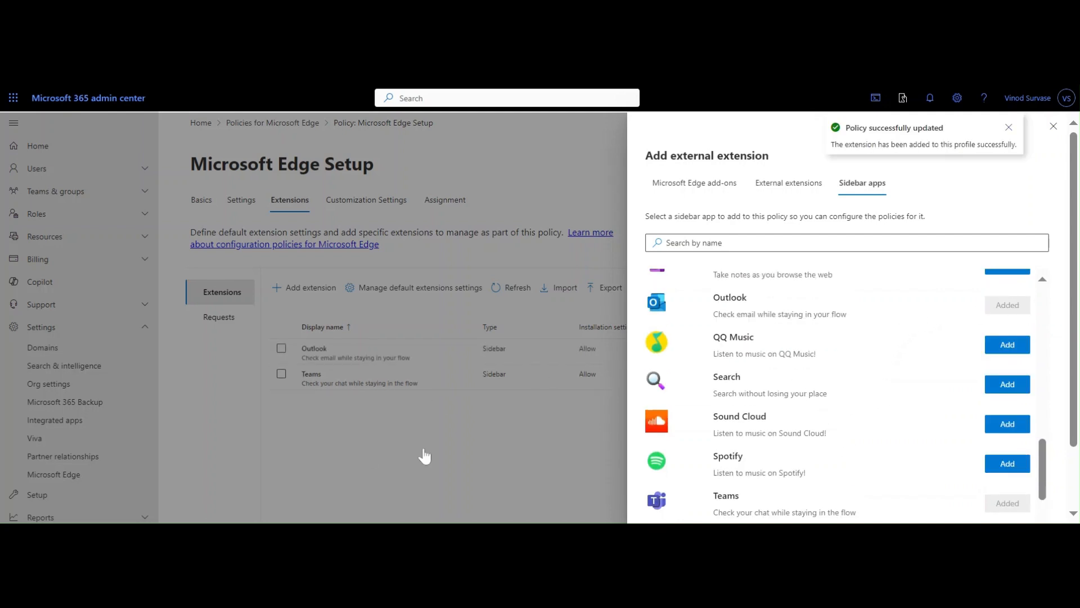
Add the Microsoft Editor: Spelling & Grammar Checker add-on for Microsoft Edge to the policy
click(788, 183)
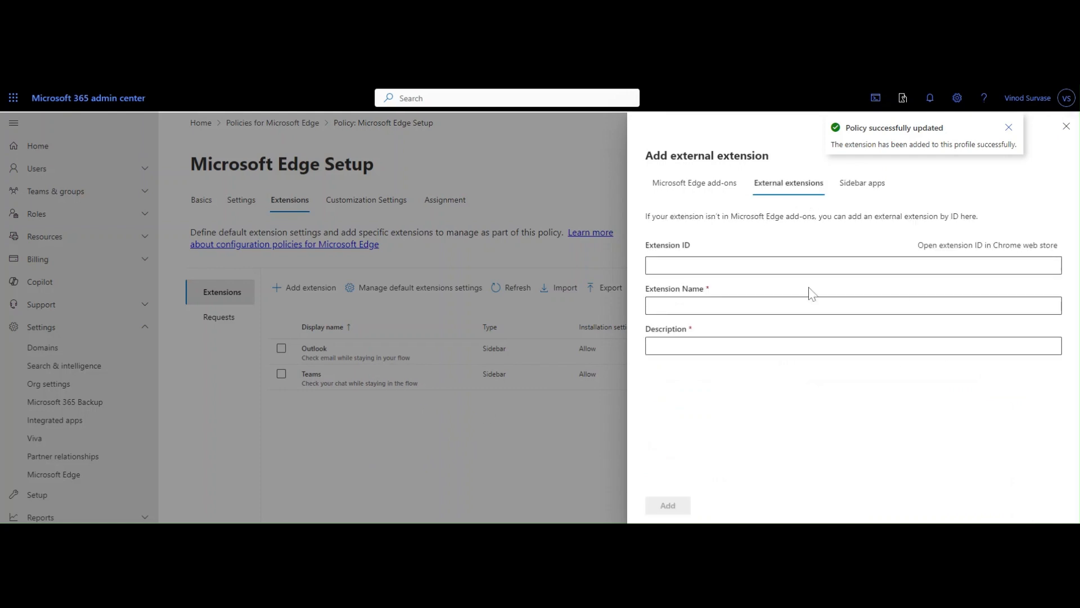
click(693, 186)
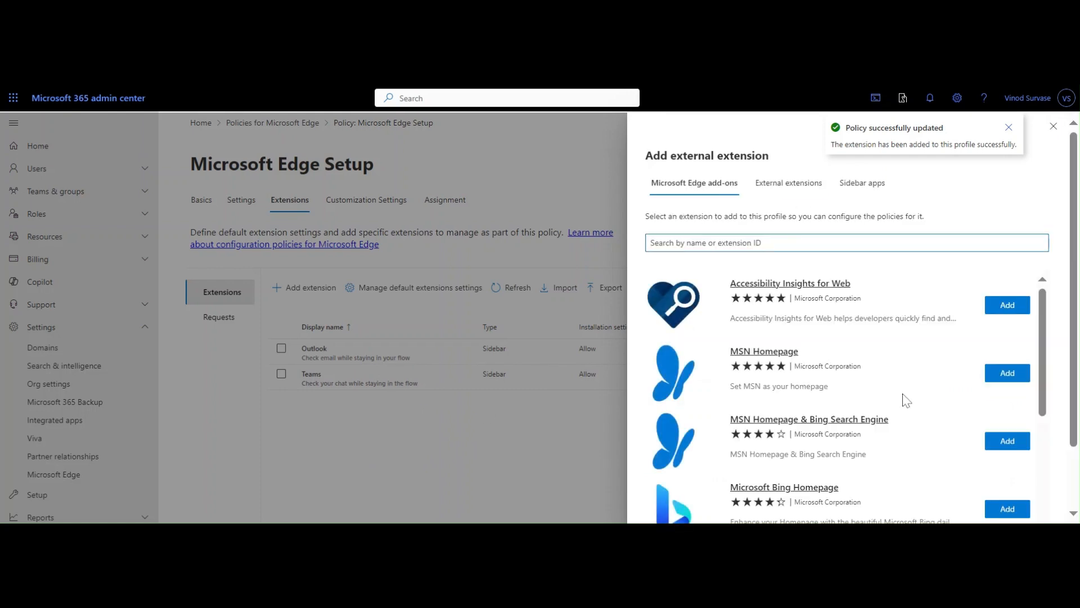
scroll(906, 399, down, 1)
scroll(916, 400, down, 3)
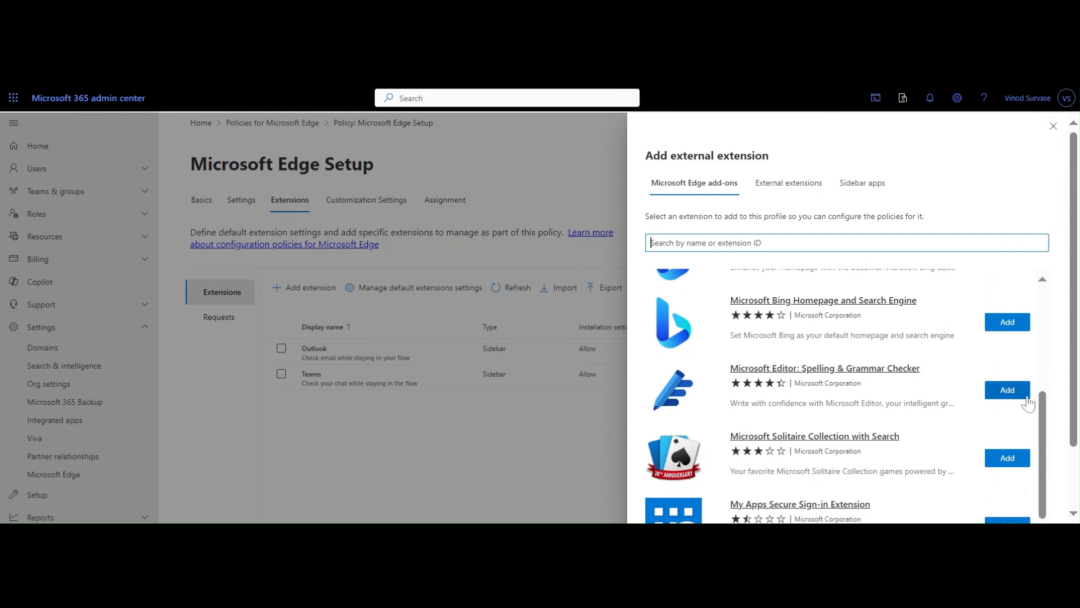
click(1001, 404)
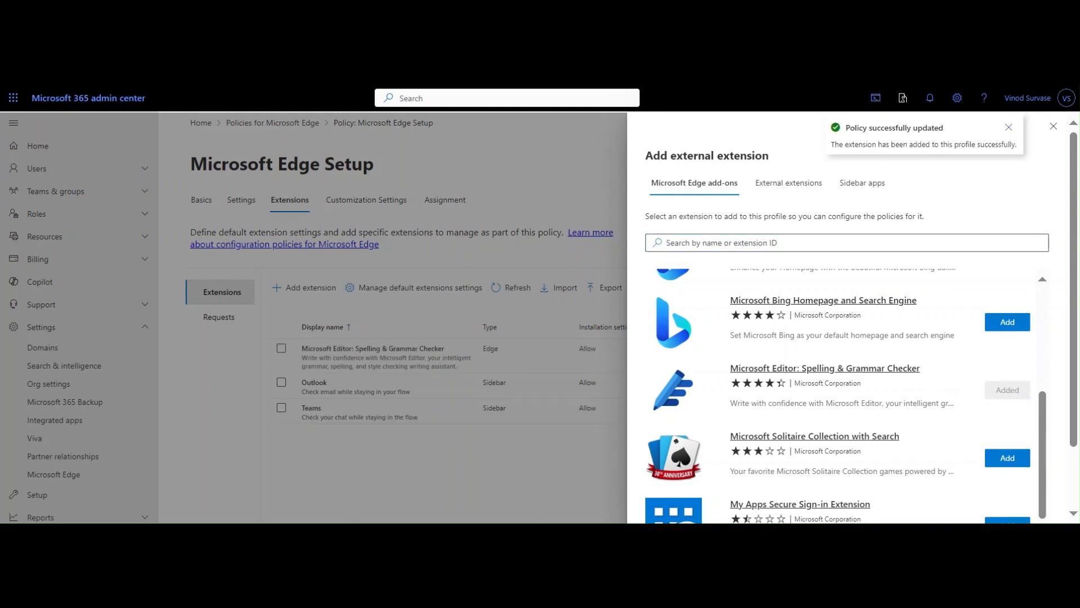
Browse the remaining Microsoft Edge add-ons and return to the policy's list of managed extensions
scroll(958, 426, down, 2)
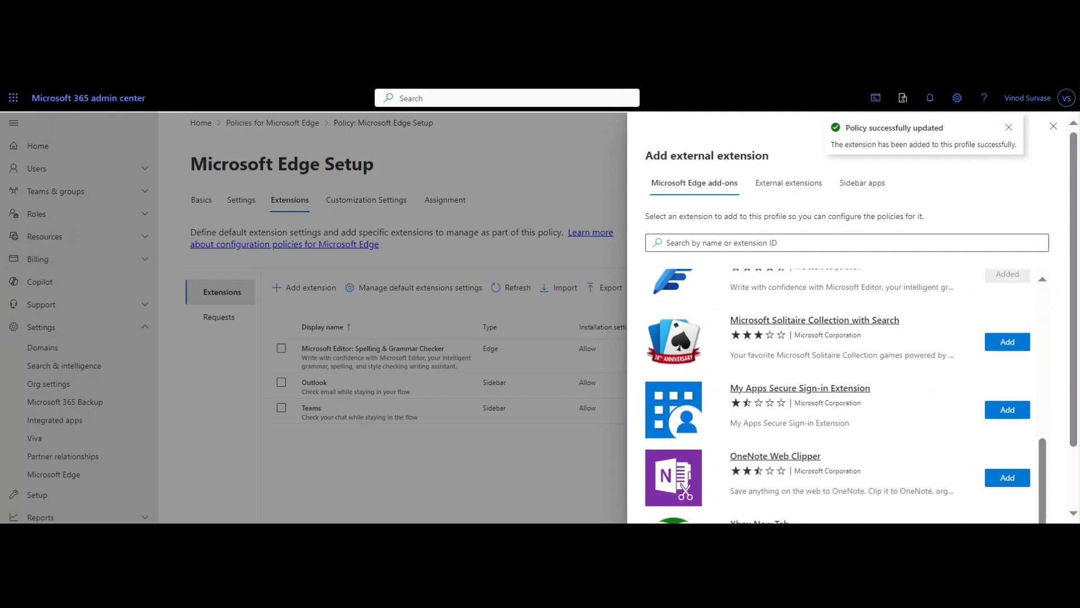
scroll(1050, 382, down, 2)
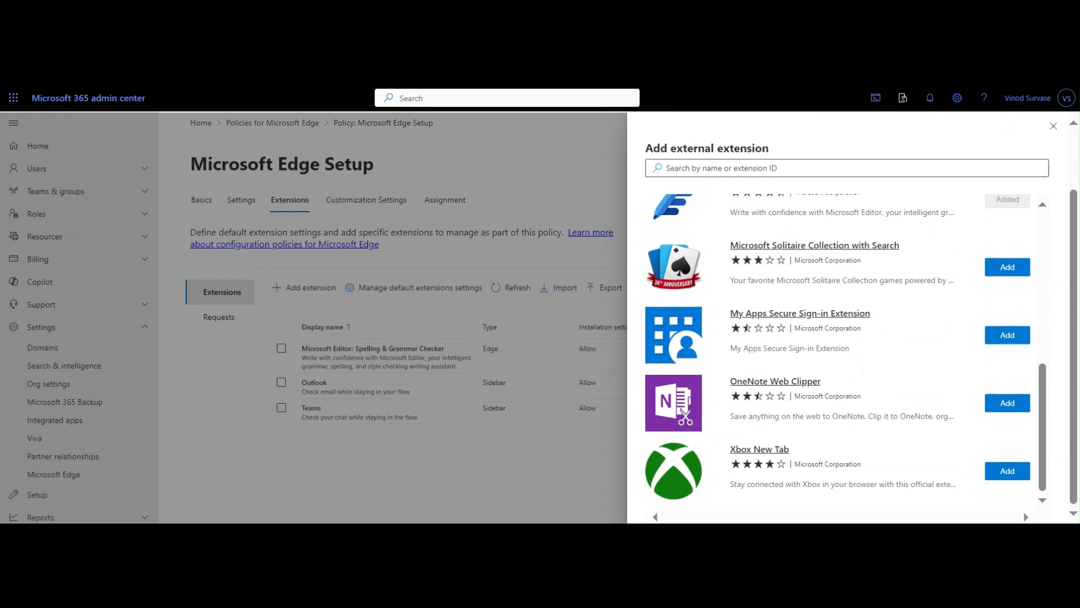
scroll(964, 368, down, 5)
scroll(964, 369, up, 5)
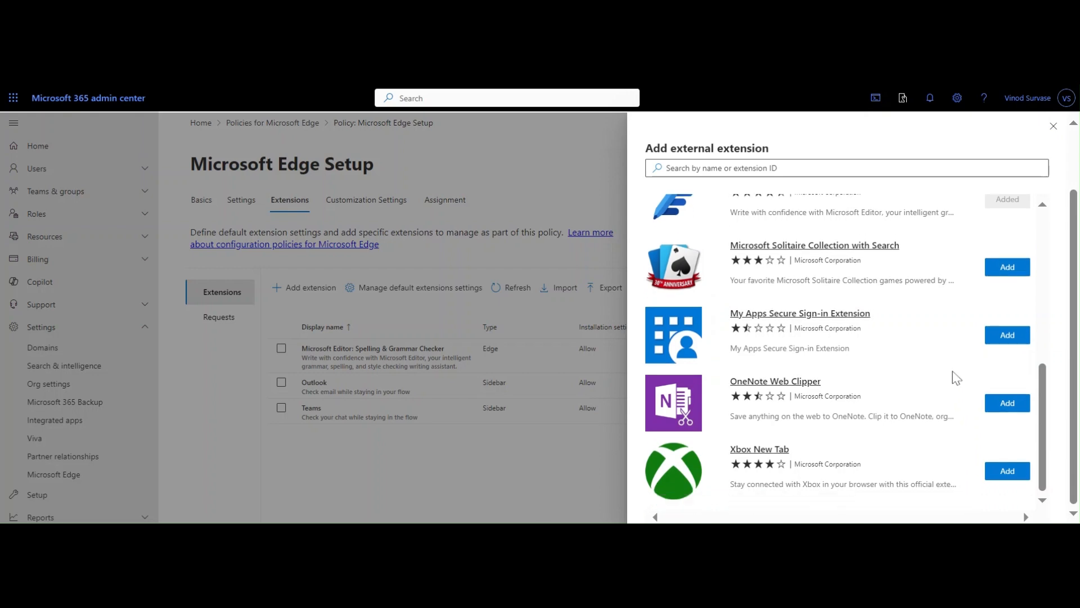
scroll(954, 375, up, 5)
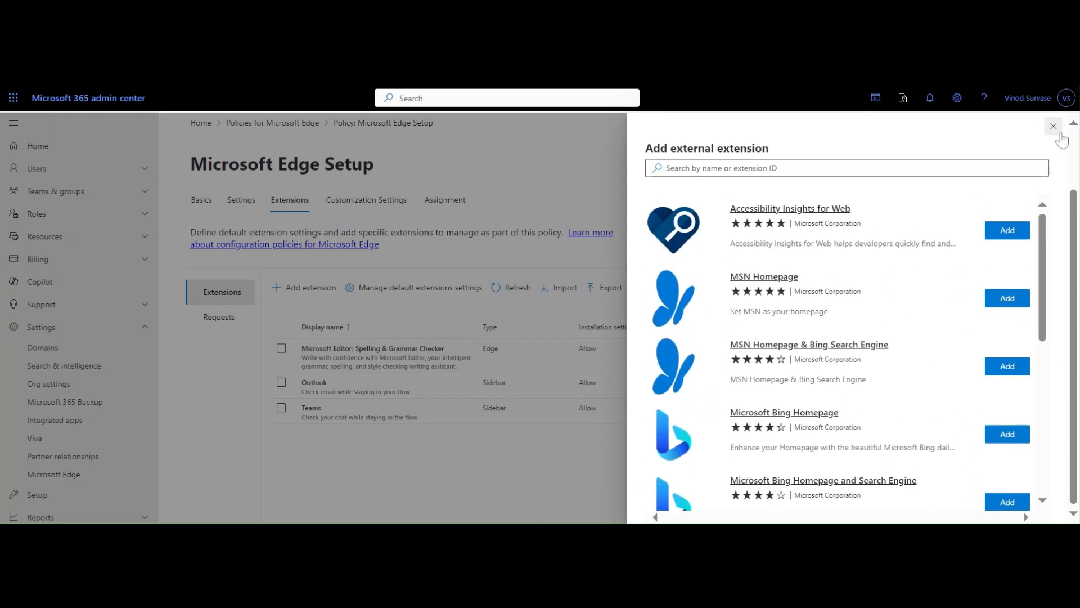
click(1053, 126)
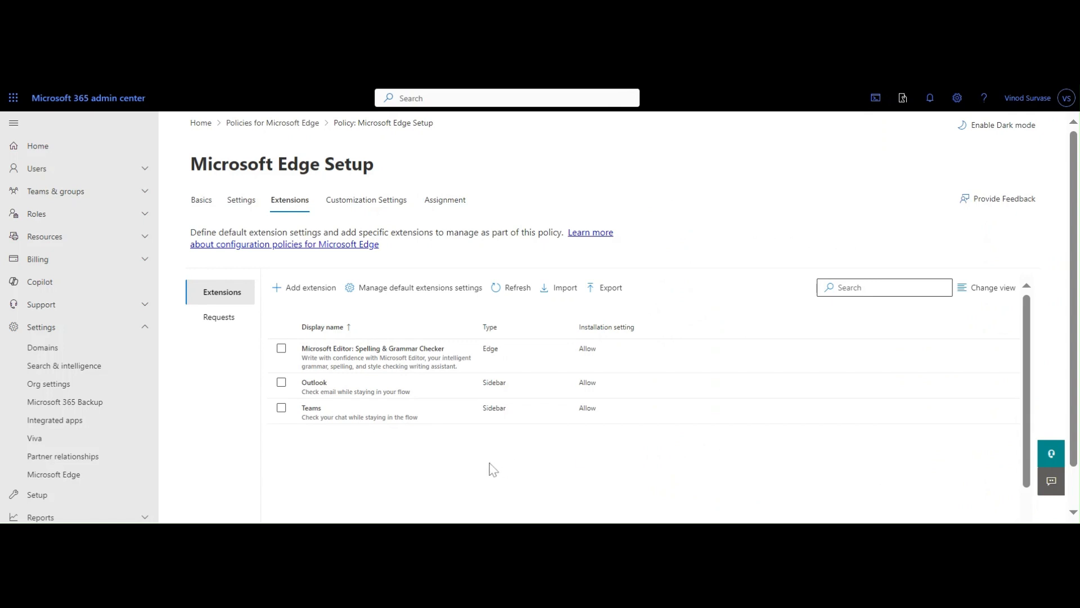
Open the default extensions settings and review the installation, URL permission and blocked extension options
click(389, 298)
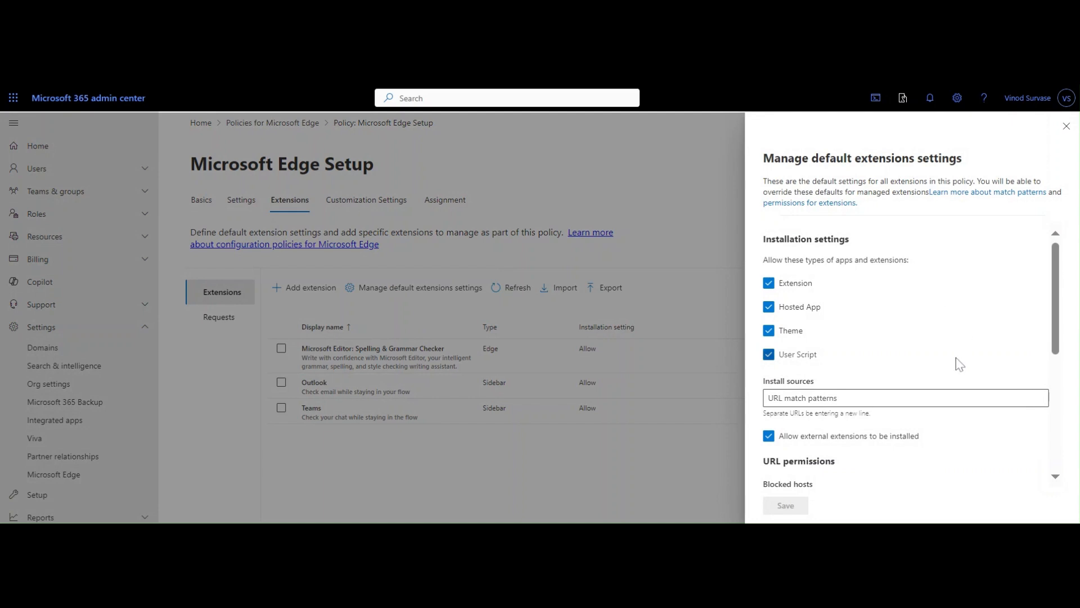
scroll(937, 311, down, 5)
scroll(957, 311, up, 2)
scroll(971, 309, down, 2)
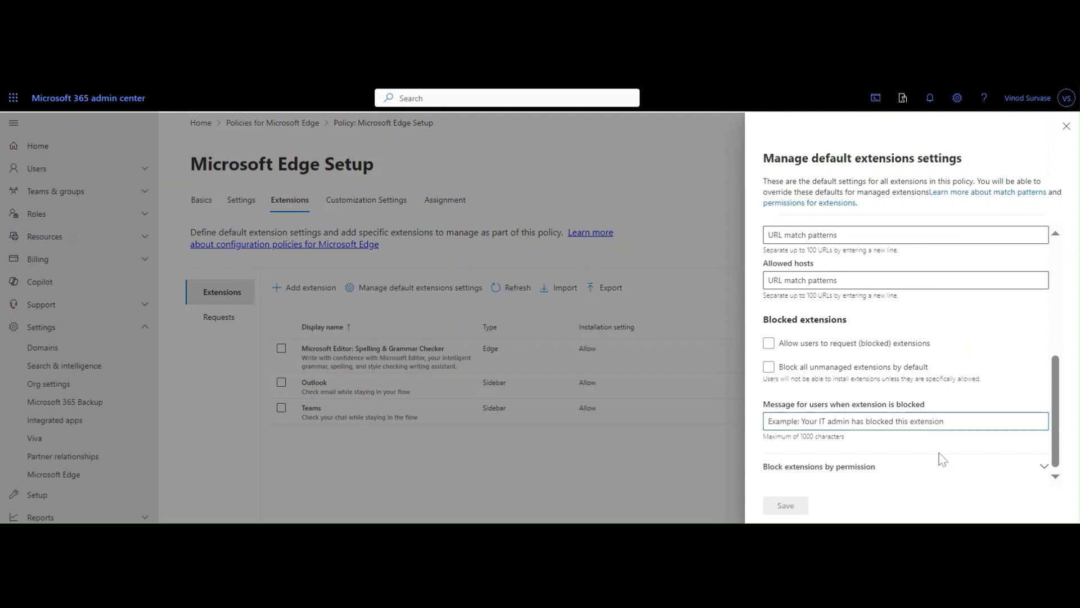
Examine the permissions by which extensions can be blocked, and close the default extensions settings without changes
click(1011, 473)
scroll(973, 433, down, 4)
scroll(963, 401, up, 4)
scroll(971, 427, down, 3)
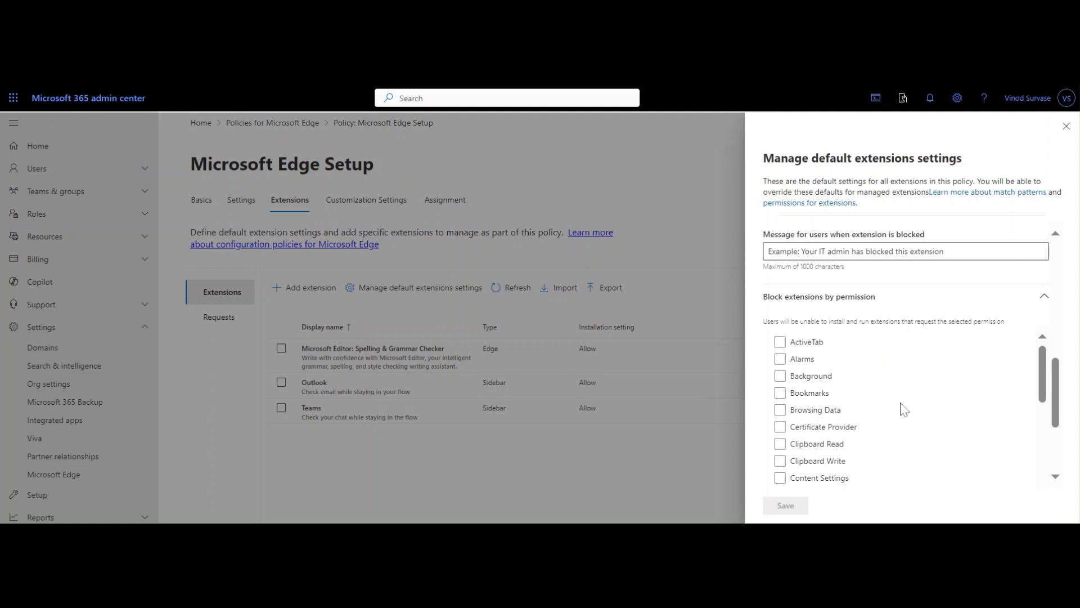
scroll(902, 409, down, 3)
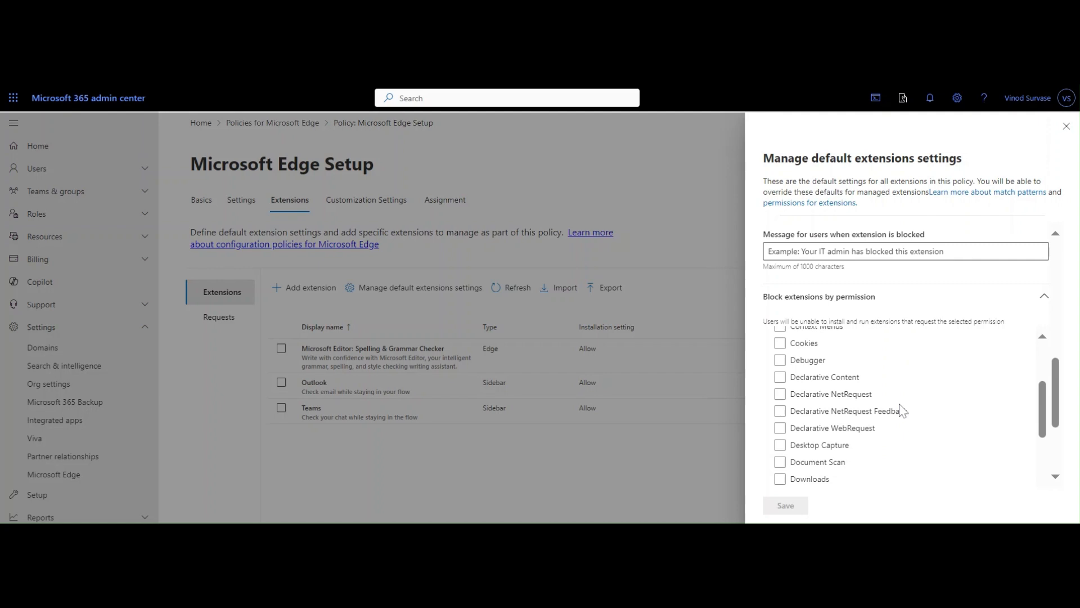
scroll(902, 410, down, 12)
scroll(1051, 434, down, 1)
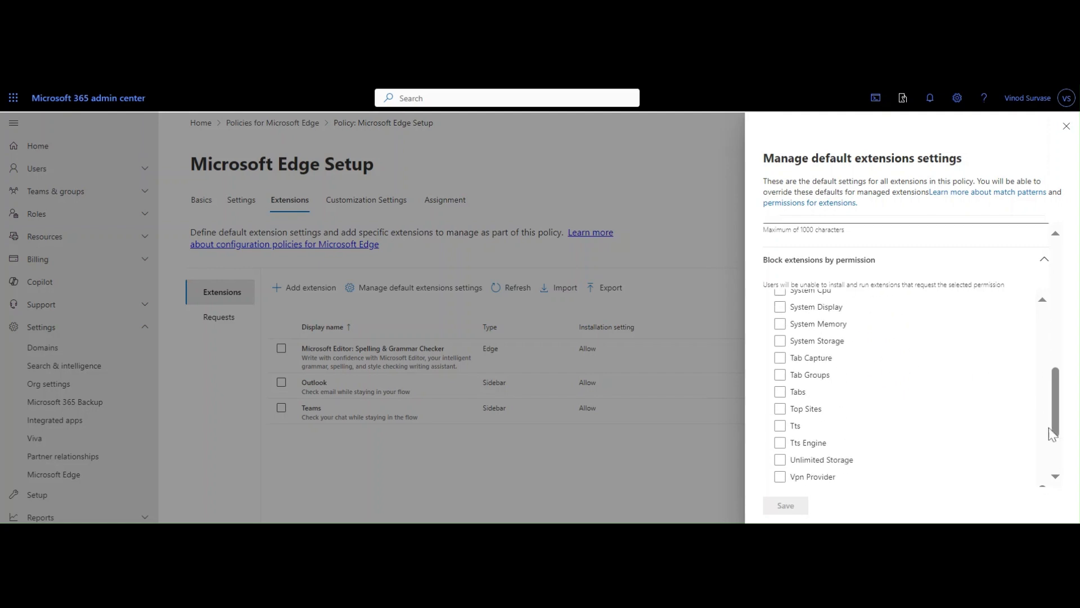
scroll(1051, 434, down, 2)
scroll(943, 397, up, 5)
scroll(944, 397, up, 10)
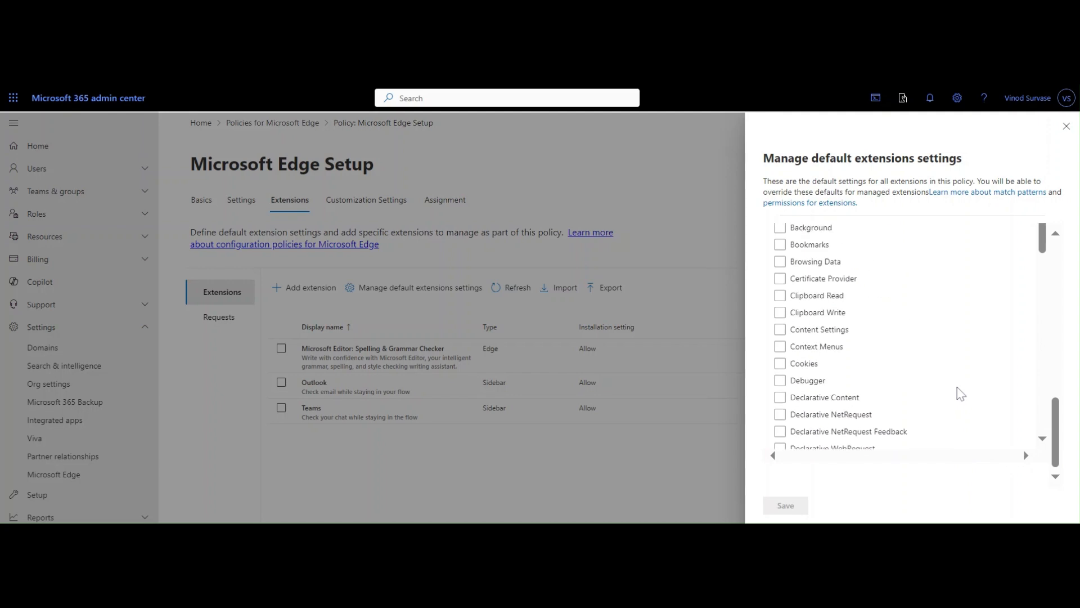
scroll(1004, 340, up, 6)
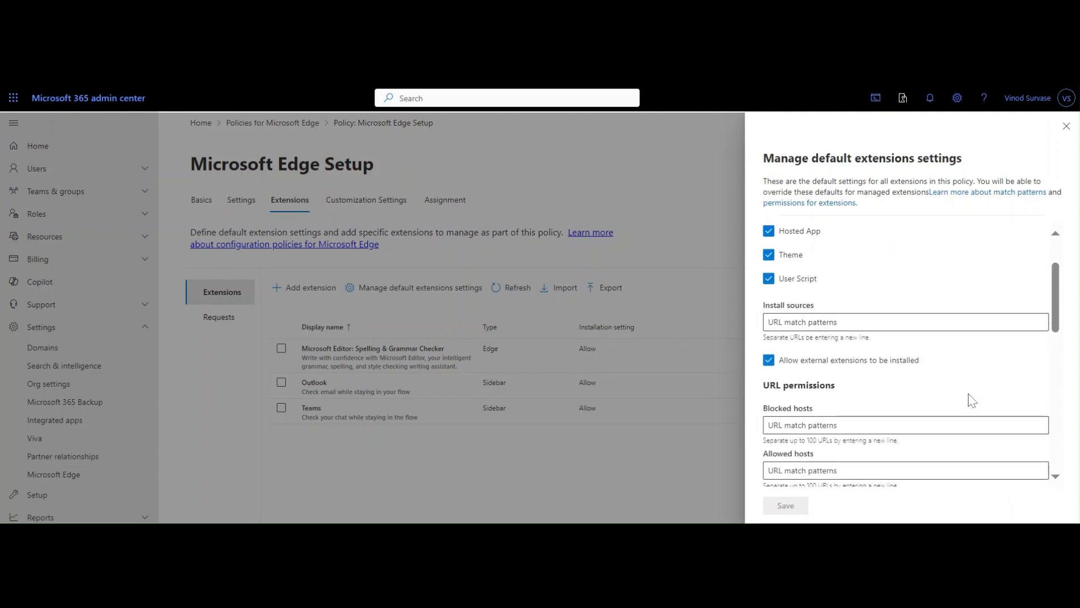
scroll(972, 398, up, 2)
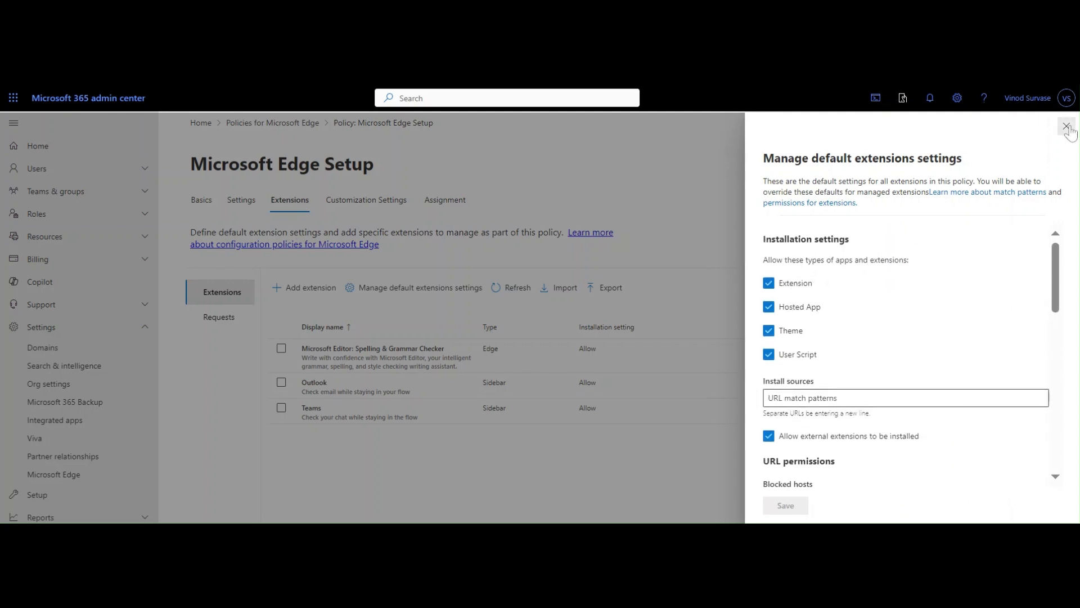
click(1066, 126)
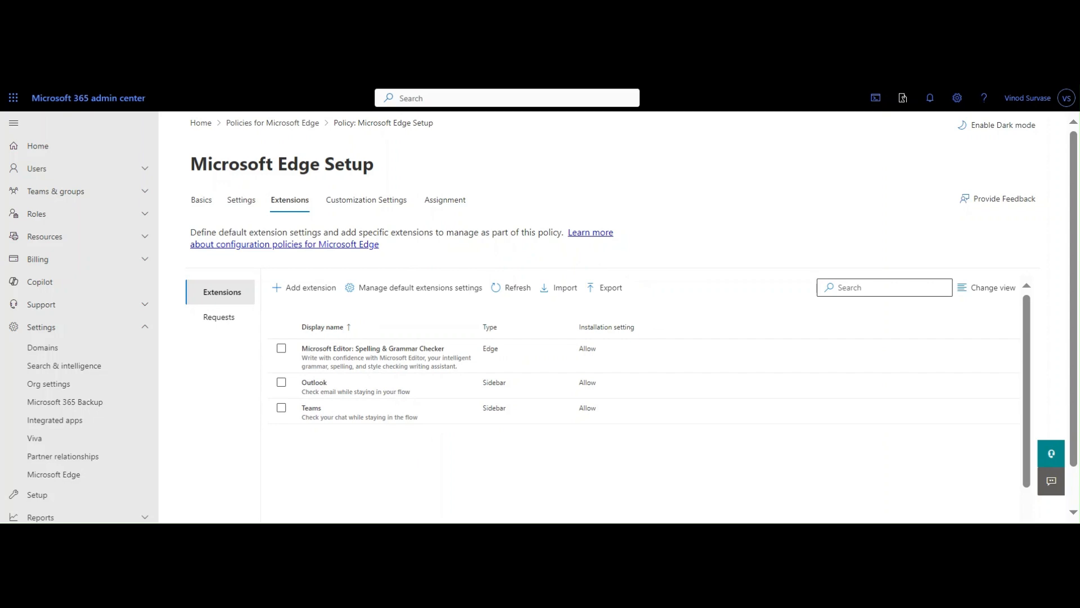
Open the policy's customization settings and review the Copilot and other AI features under Enterprise secure AI
click(363, 202)
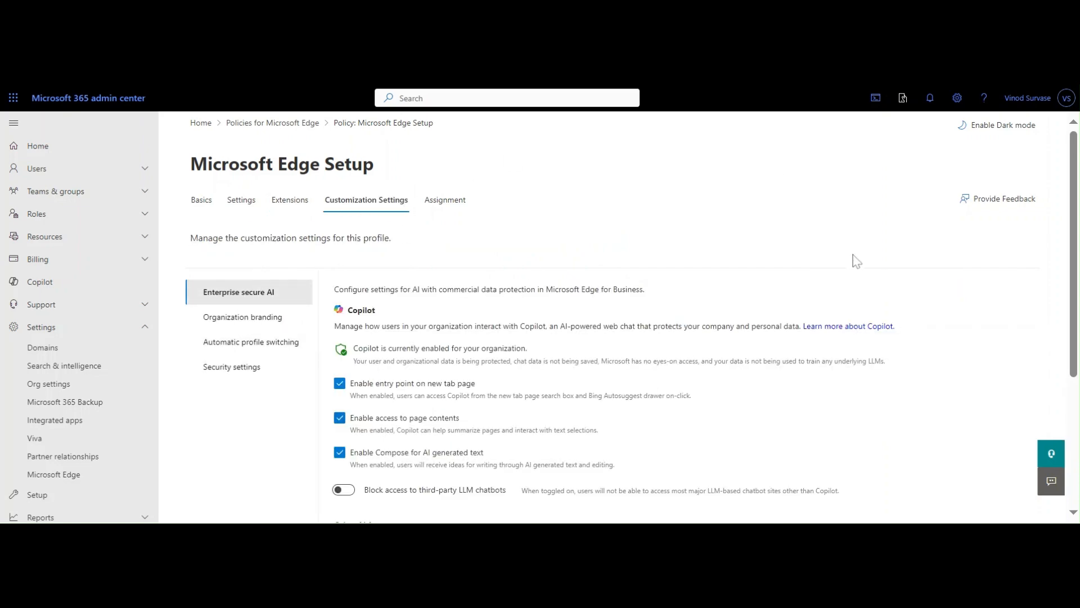
scroll(810, 315, down, 3)
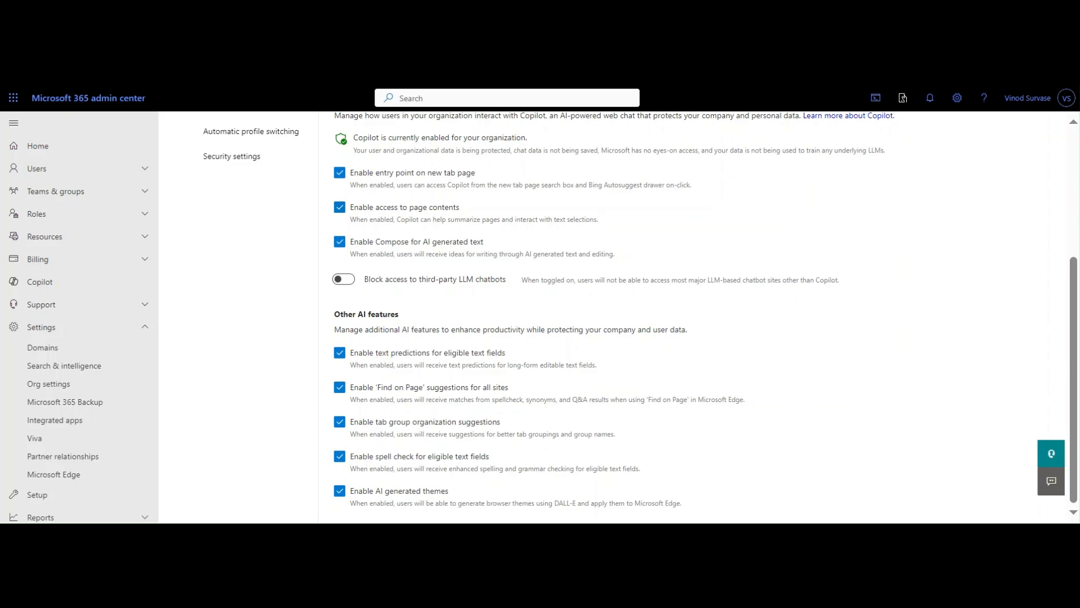
scroll(823, 340, up, 3)
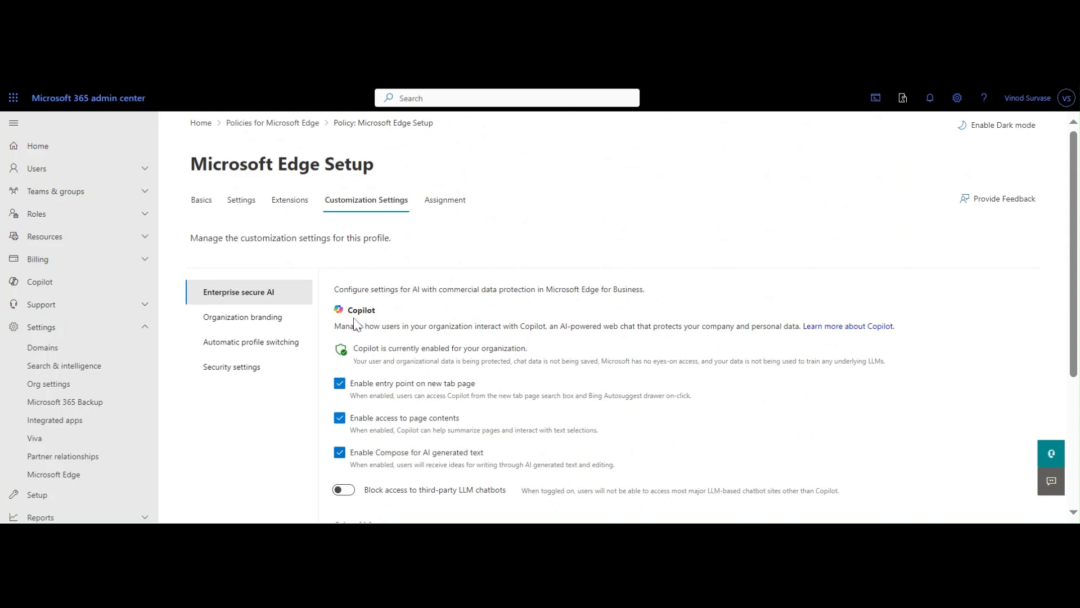
double_click(382, 311)
click(385, 326)
click(619, 203)
scroll(619, 228, down, 2)
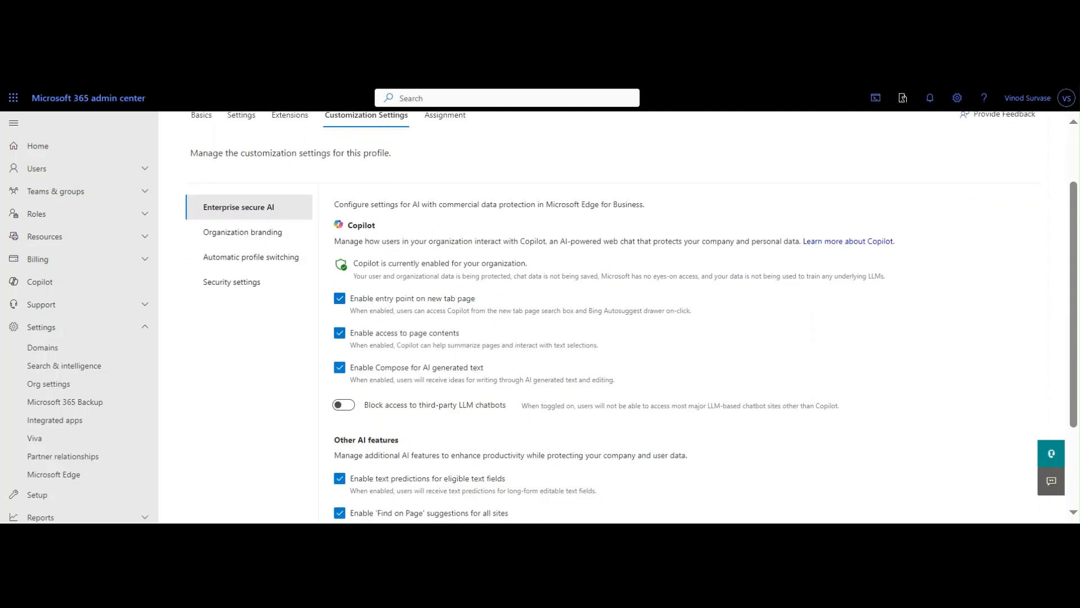
Turn off 'Find on Page' suggestions for all sites among the other AI features
scroll(408, 329, down, 2)
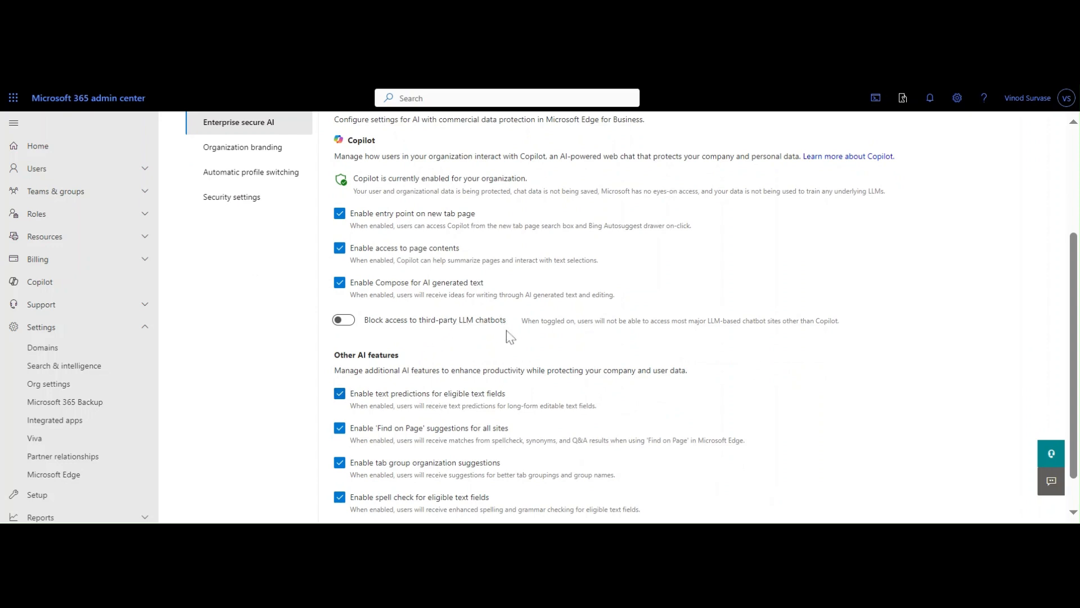
scroll(509, 348, down, 1)
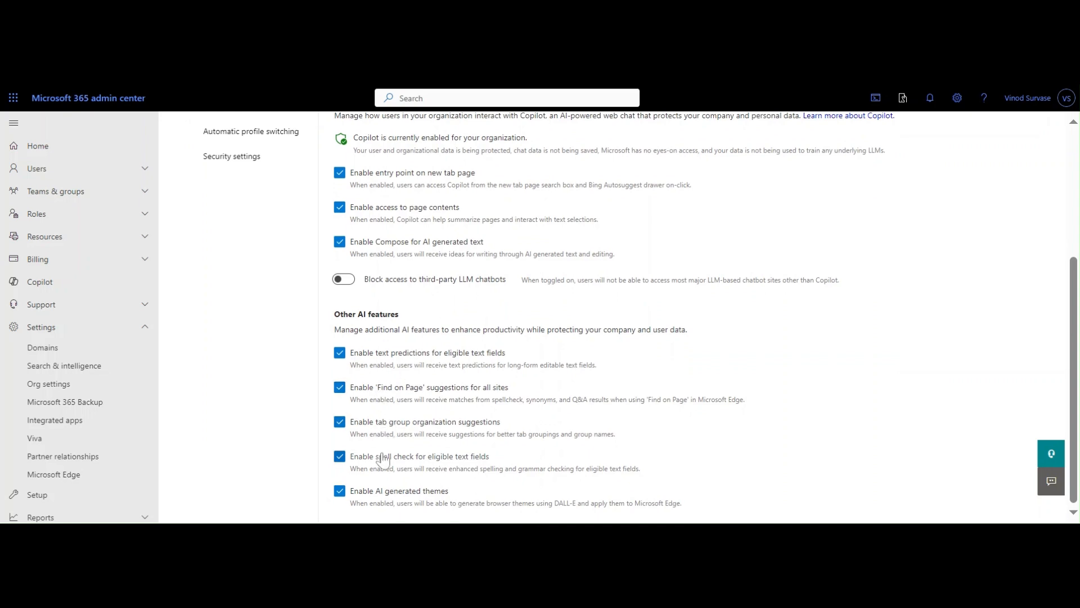
click(339, 387)
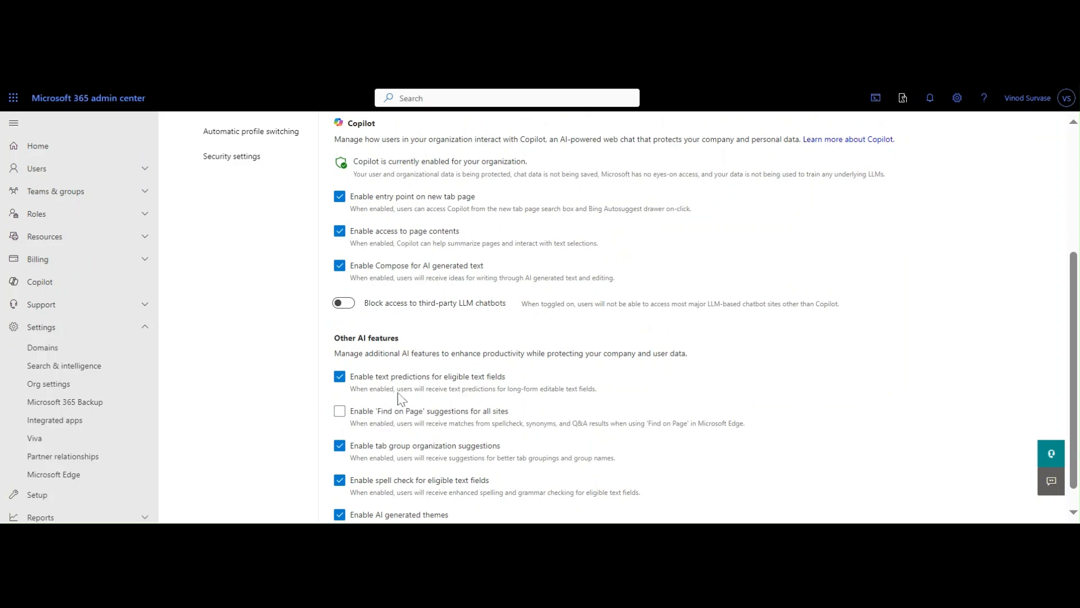
scroll(360, 389, up, 3)
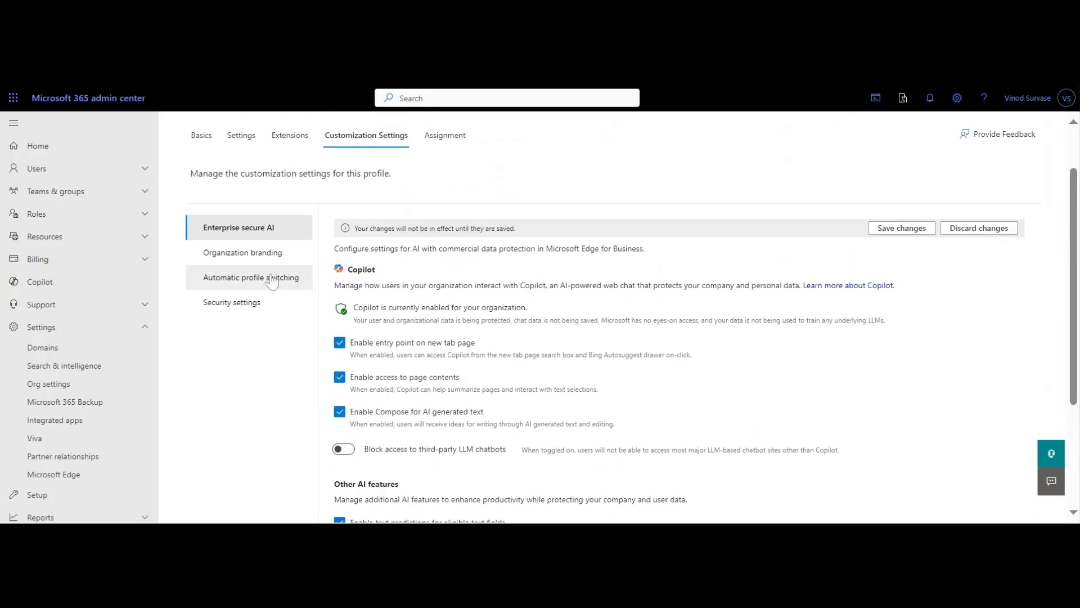
Review the policy's organization branding options and switch the organization branding to Use custom branding
click(242, 253)
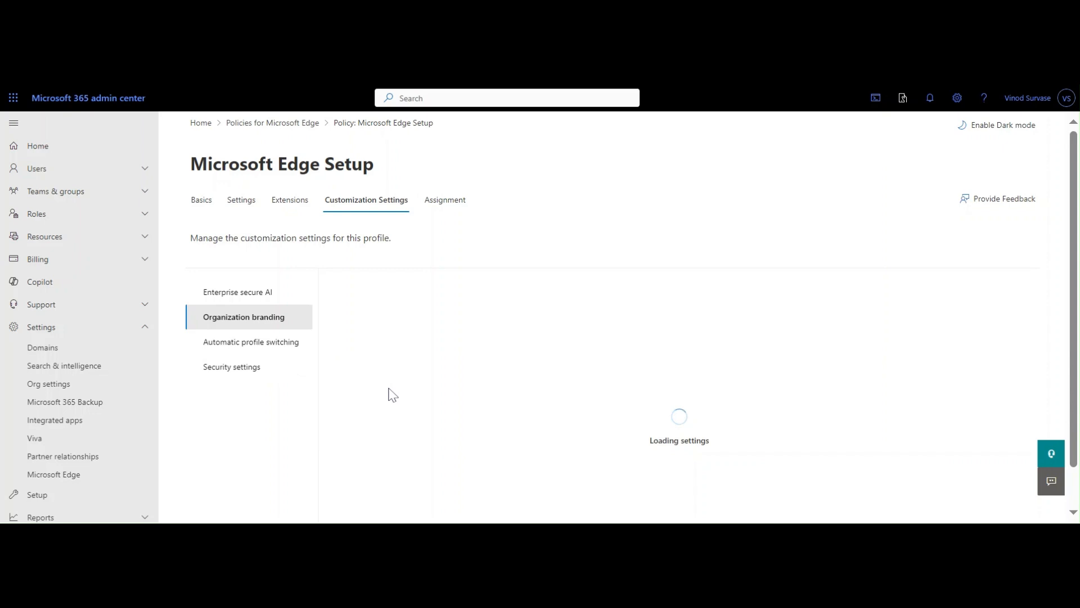
scroll(589, 314, down, 3)
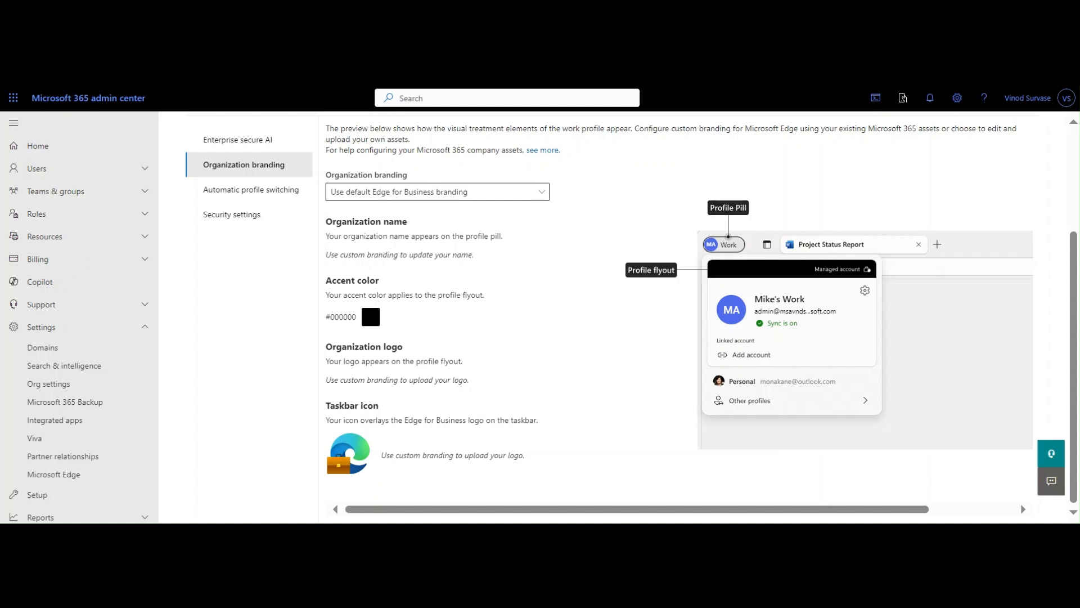
scroll(668, 378, up, 1)
scroll(670, 379, up, 3)
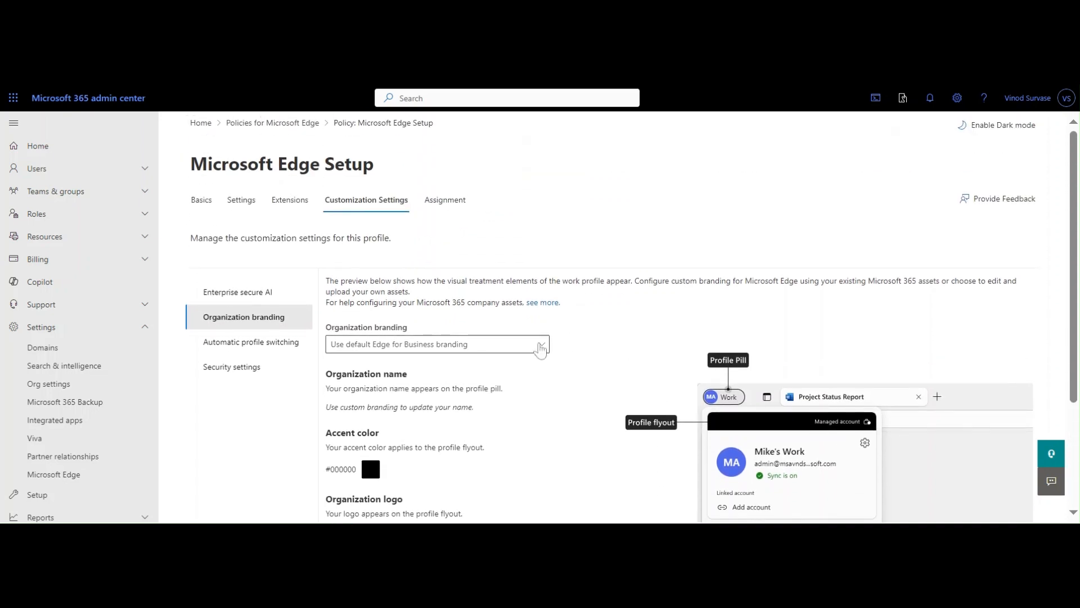
click(517, 345)
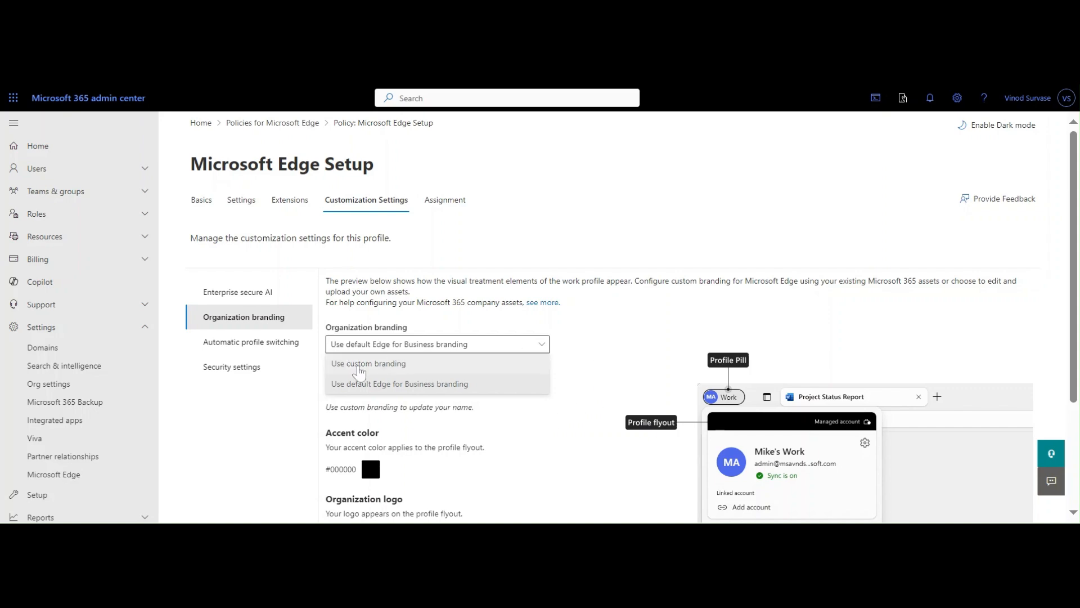
click(490, 364)
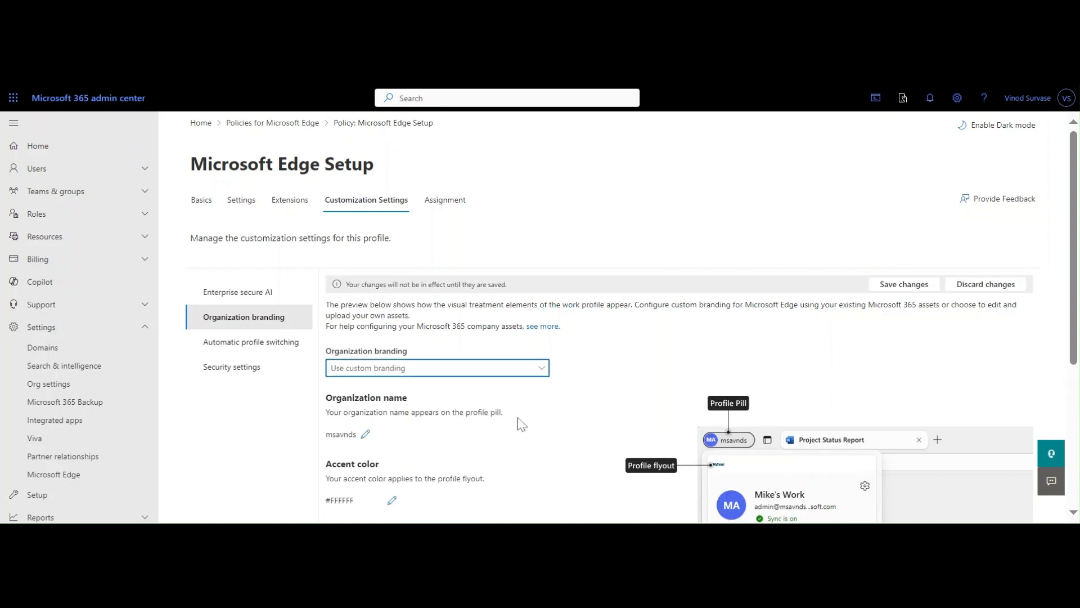
Examine the custom branding options for organization name, accent color, organization logo and taskbar icon, keeping the existing name
scroll(641, 319, down, 3)
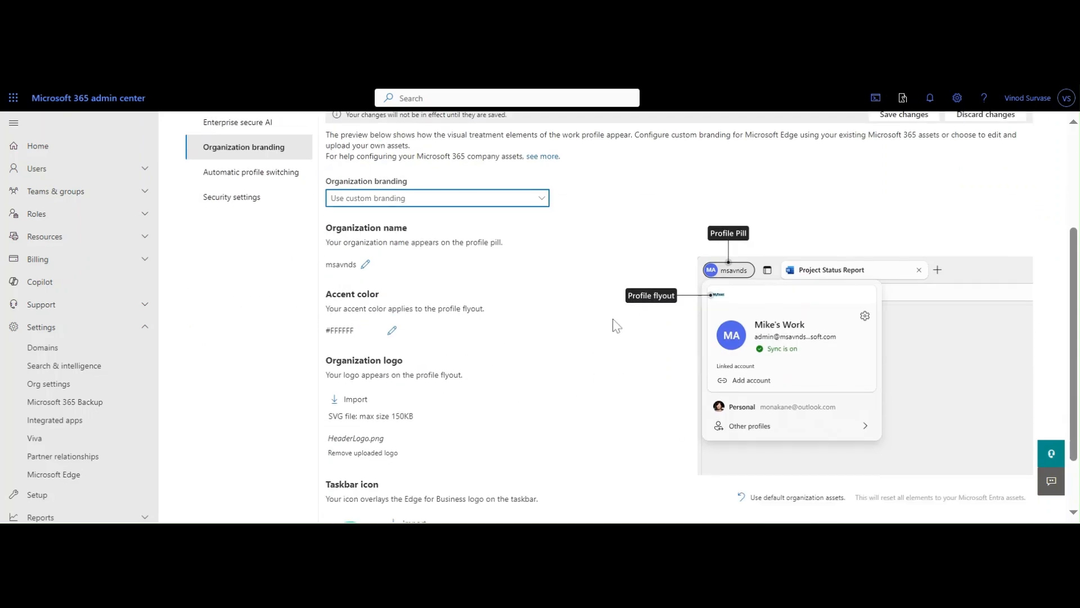
click(365, 264)
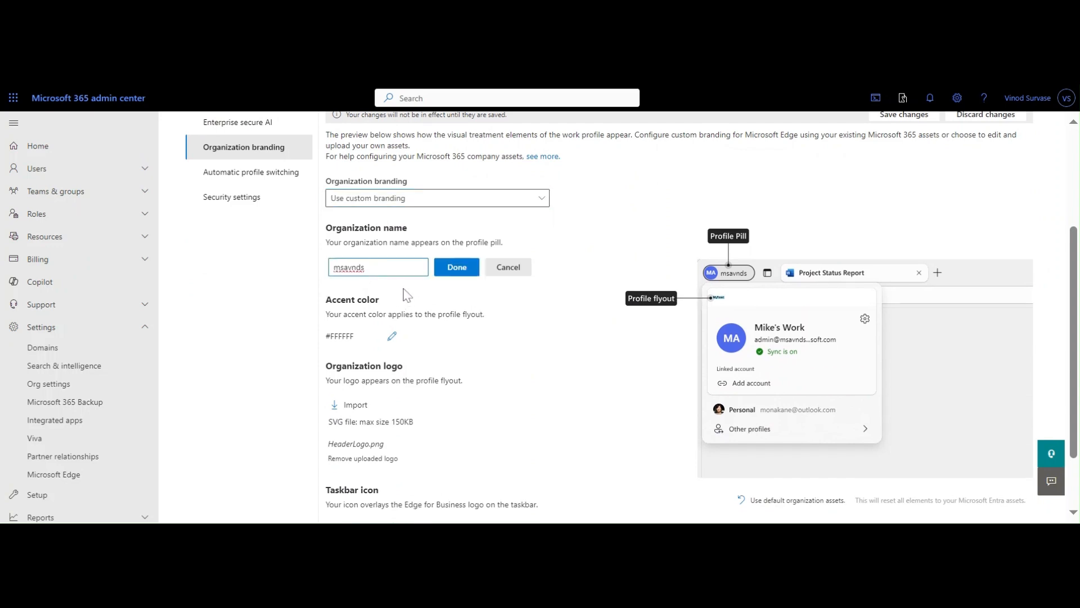
click(457, 268)
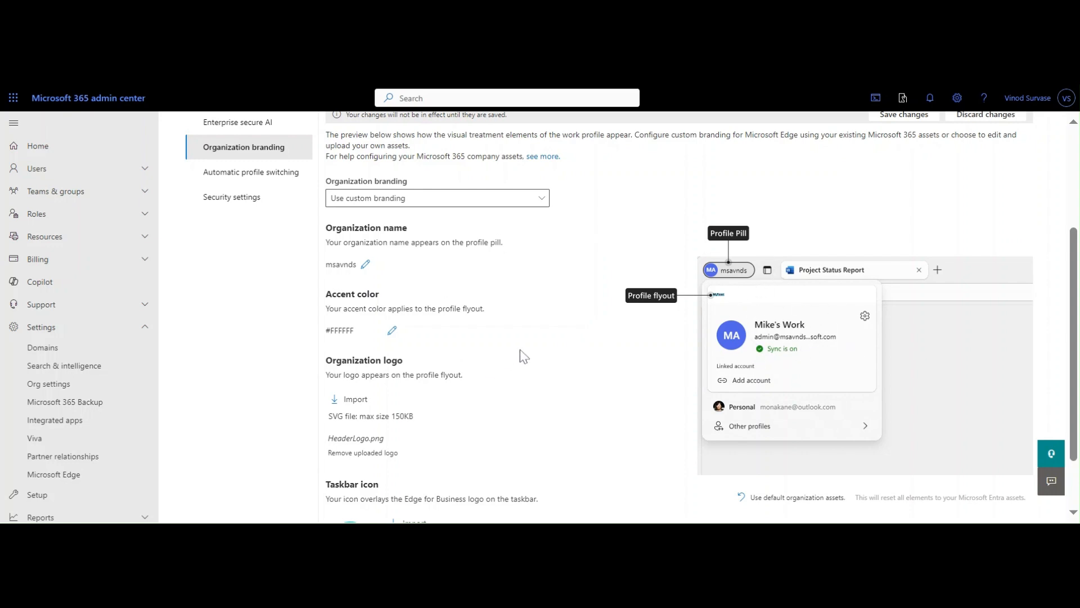
scroll(519, 354, down, 1)
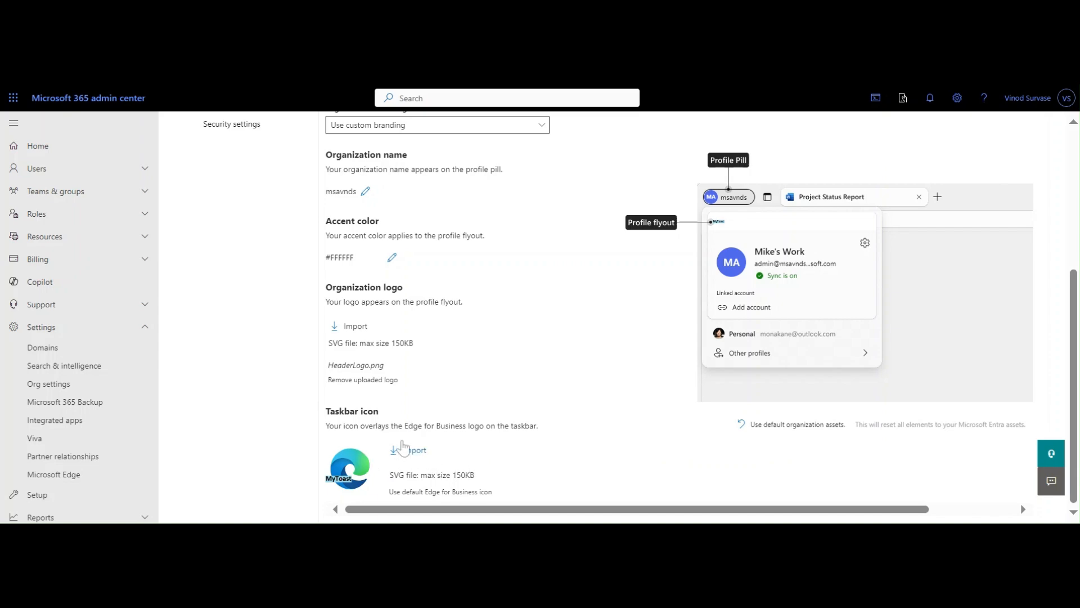
scroll(688, 344, up, 5)
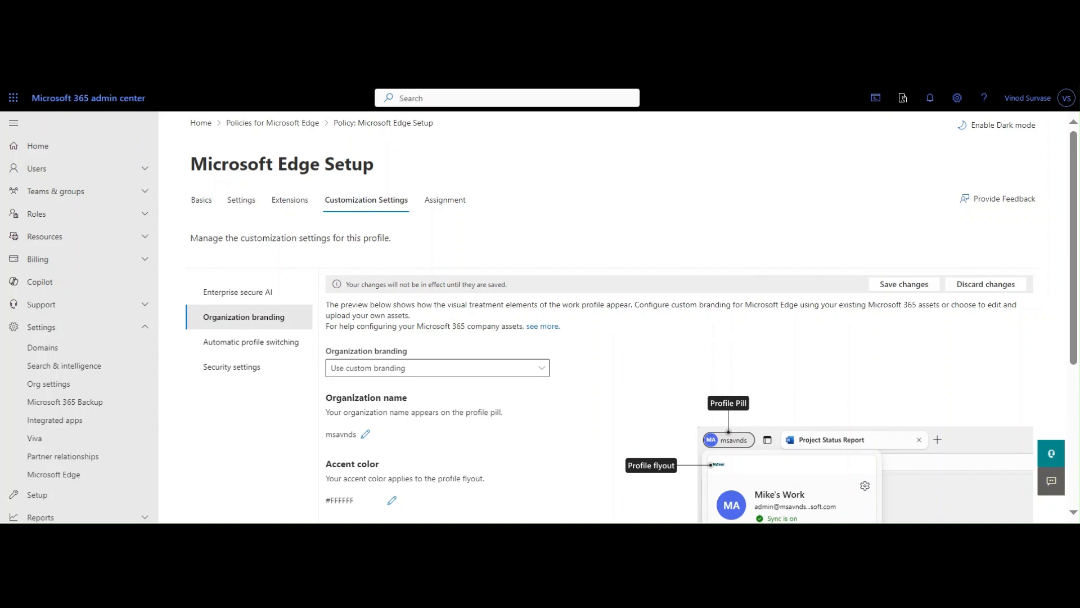
scroll(680, 338, down, 4)
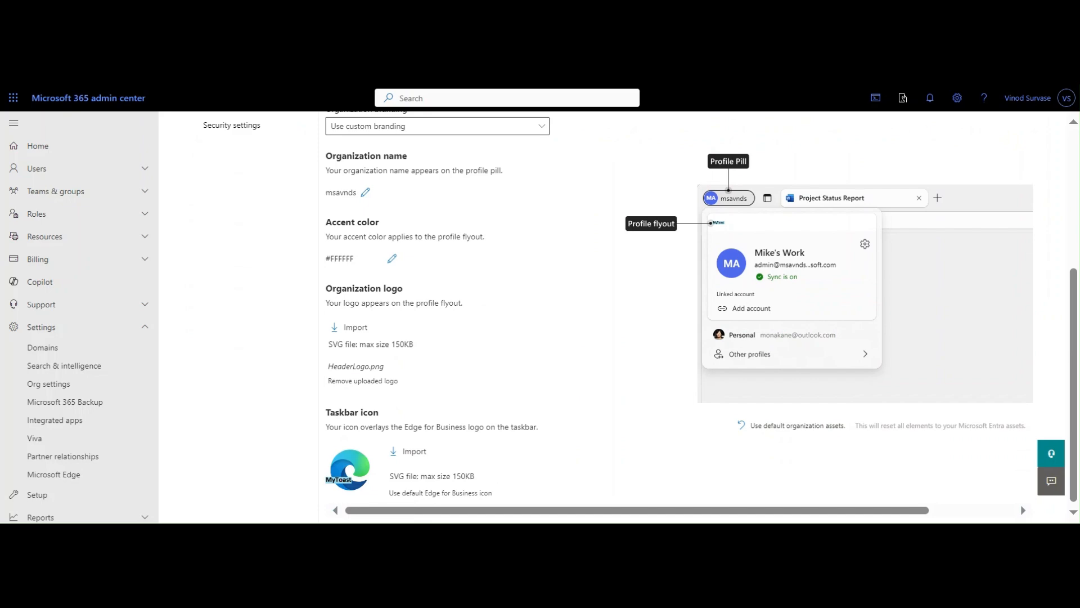
scroll(647, 309, up, 3)
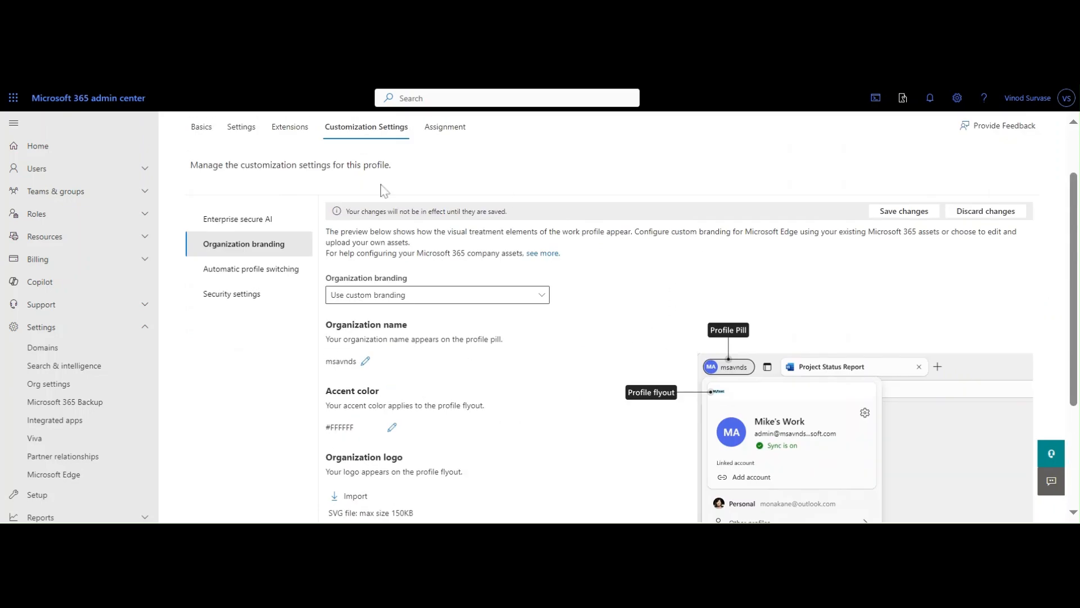
Review the automatic profile switching customization, covering the default settings for enterprise domains and the switch list
click(233, 270)
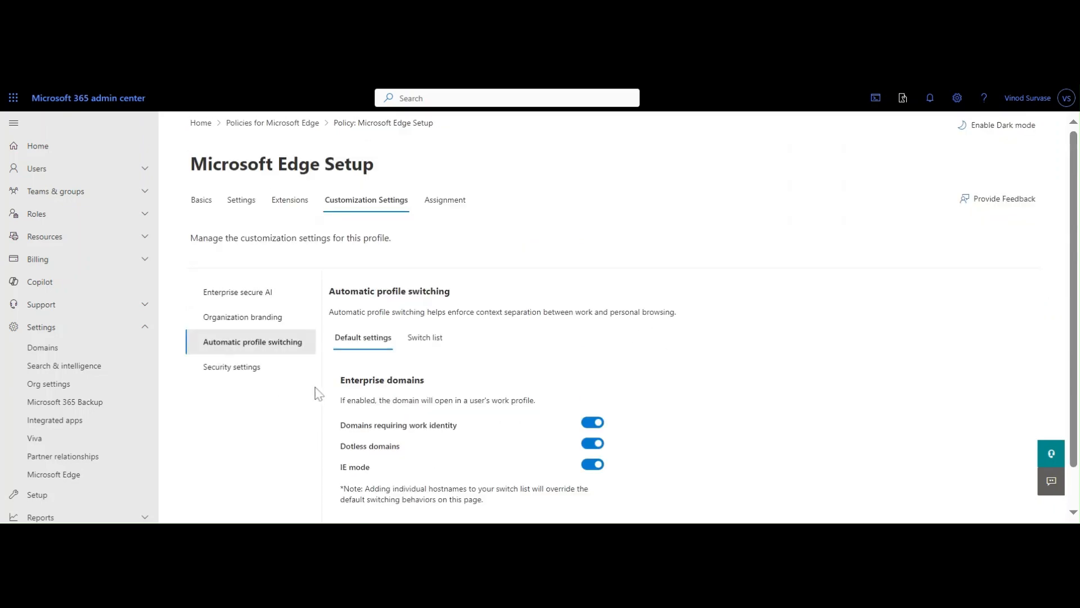
scroll(695, 307, down, 1)
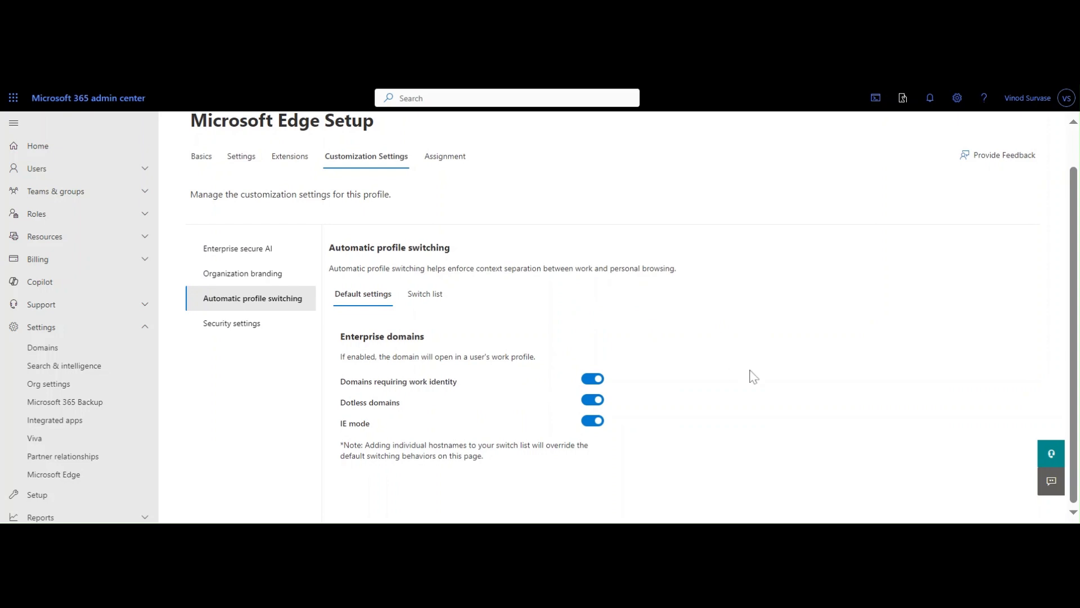
click(425, 294)
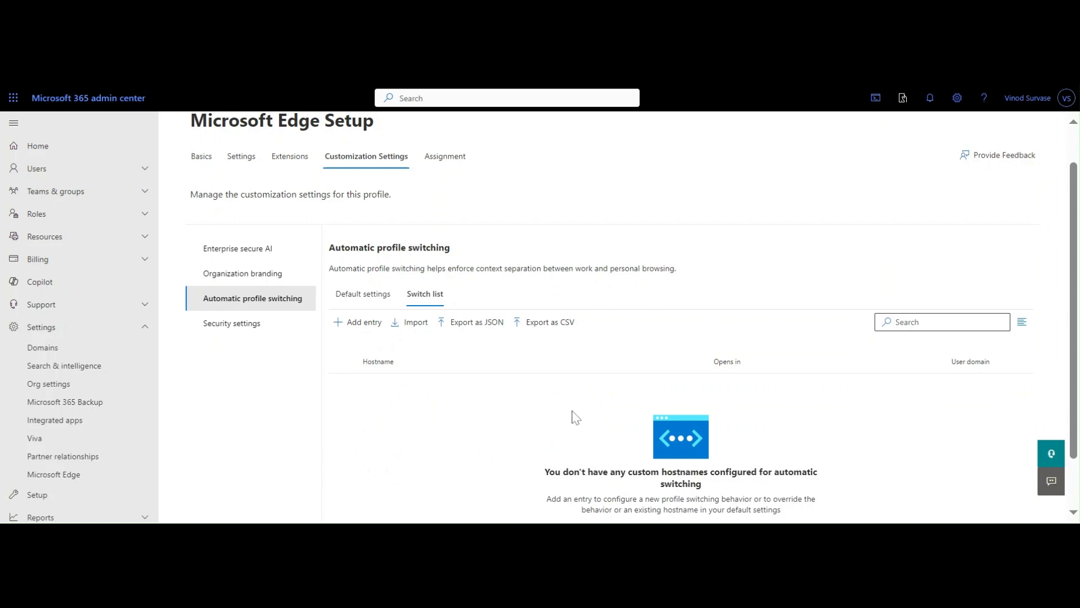
scroll(598, 401, down, 1)
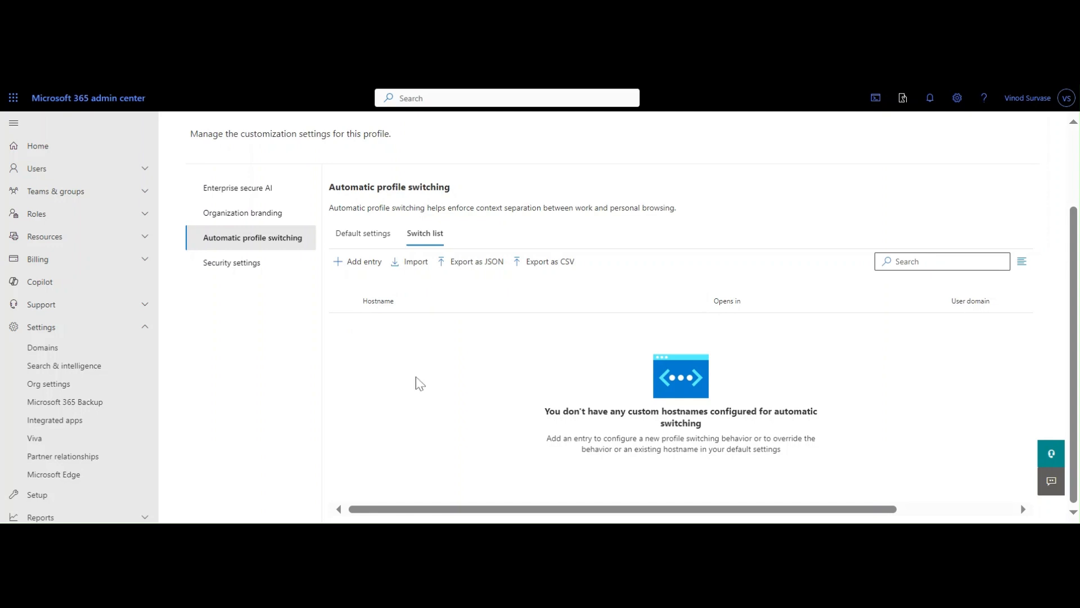
In the policy's security settings, turn on Enhanced security mode and set its level to Balanced
click(229, 267)
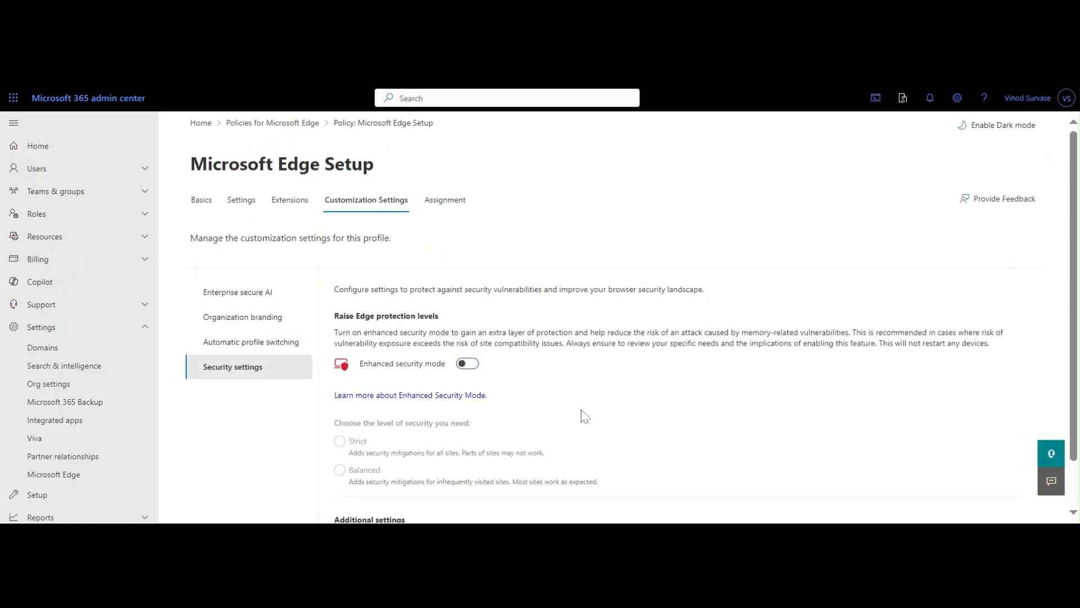
scroll(621, 363, down, 1)
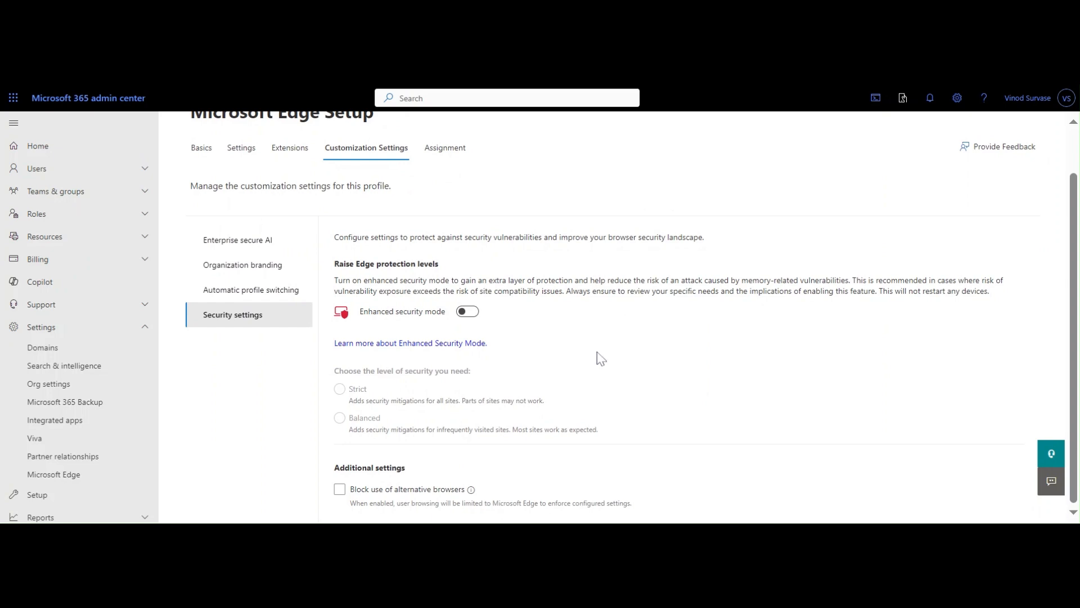
click(467, 314)
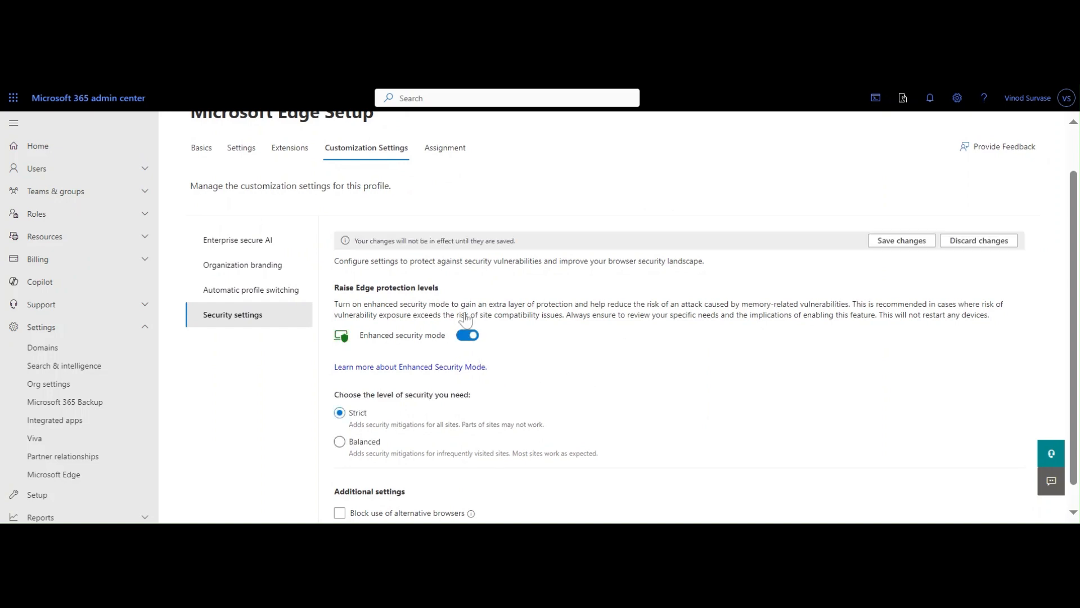
scroll(484, 326, down, 1)
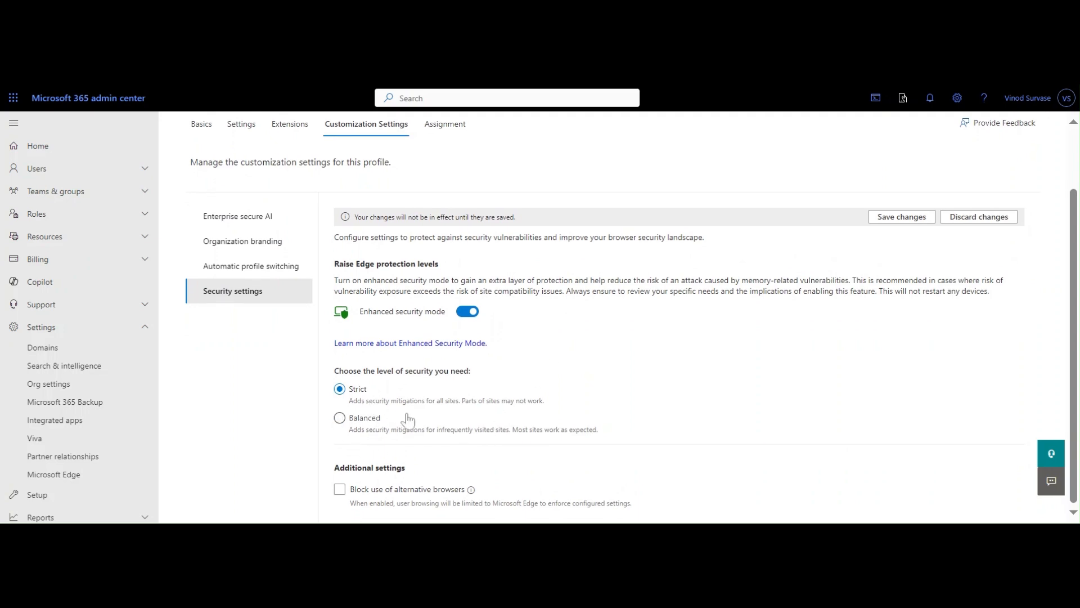
click(369, 417)
Enable Block use of alternative browsers and save the security settings changes to the policy
click(377, 495)
click(377, 497)
click(892, 218)
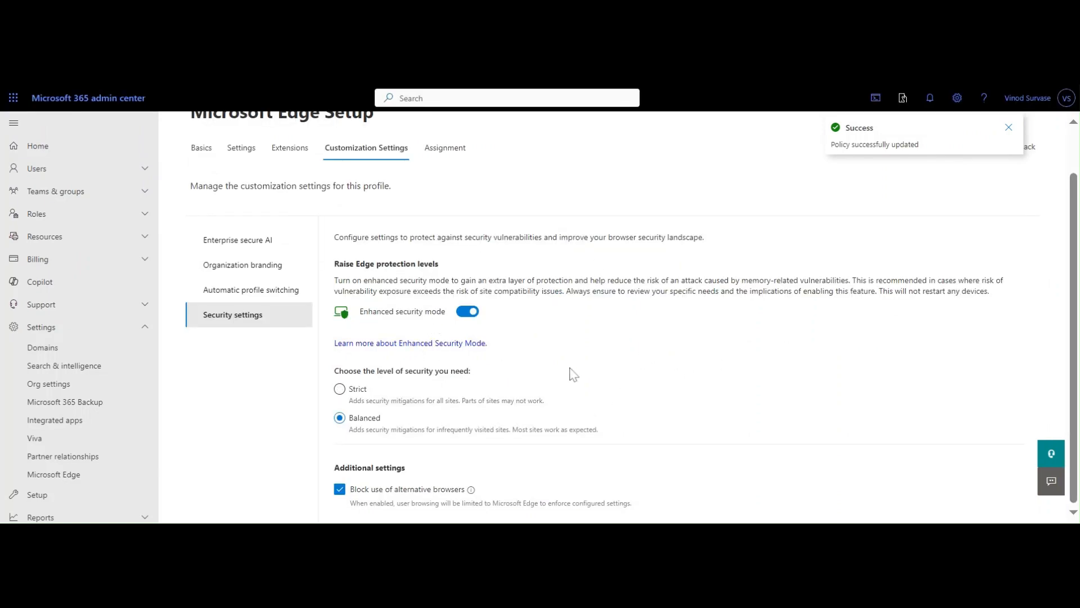
scroll(561, 313, up, 1)
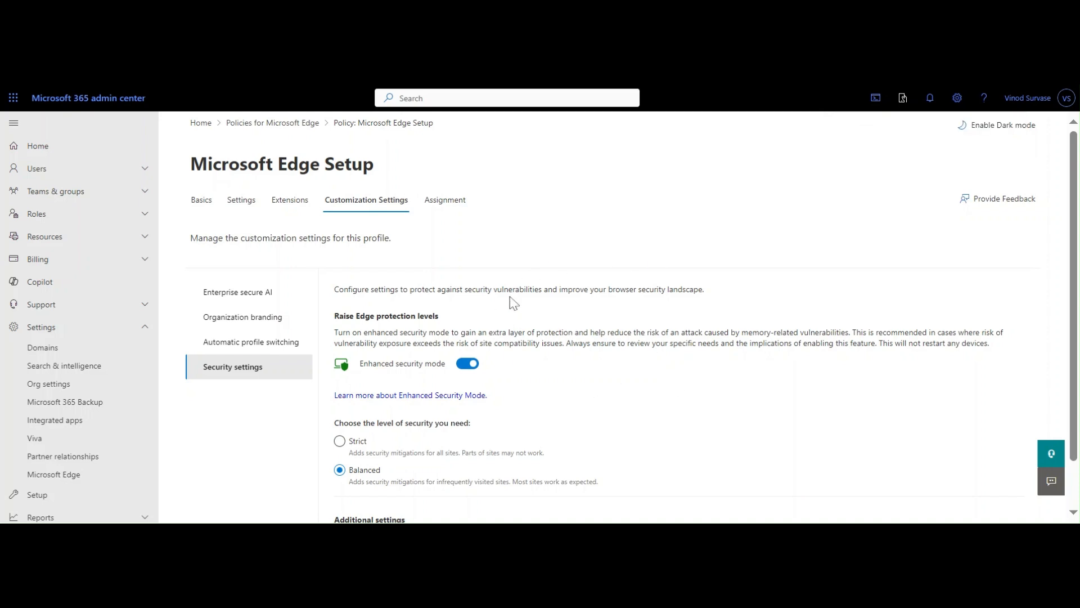
scroll(561, 313, down, 1)
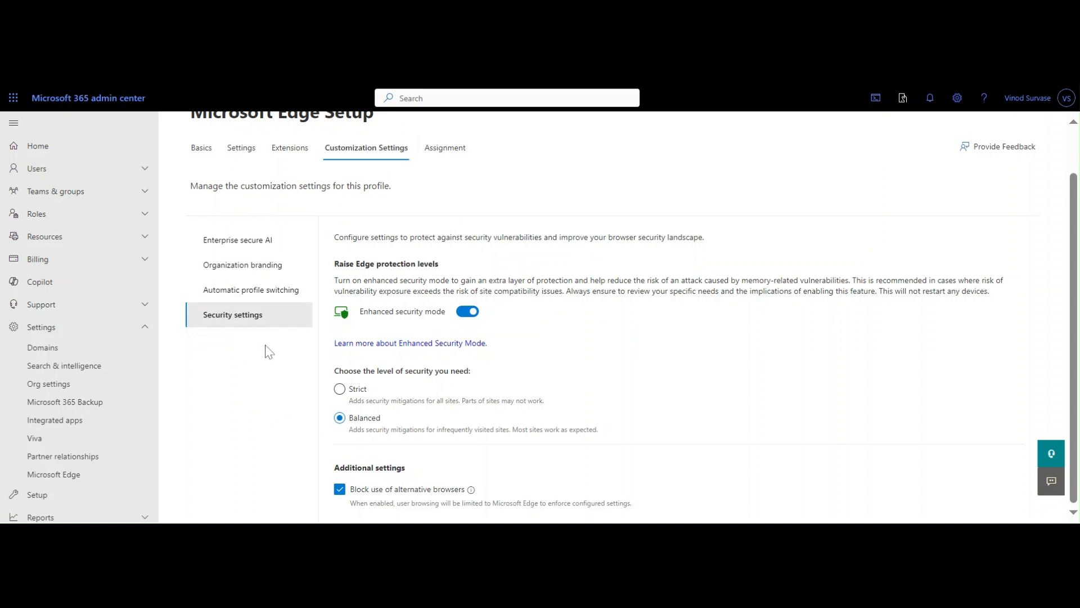
scroll(627, 332, up, 1)
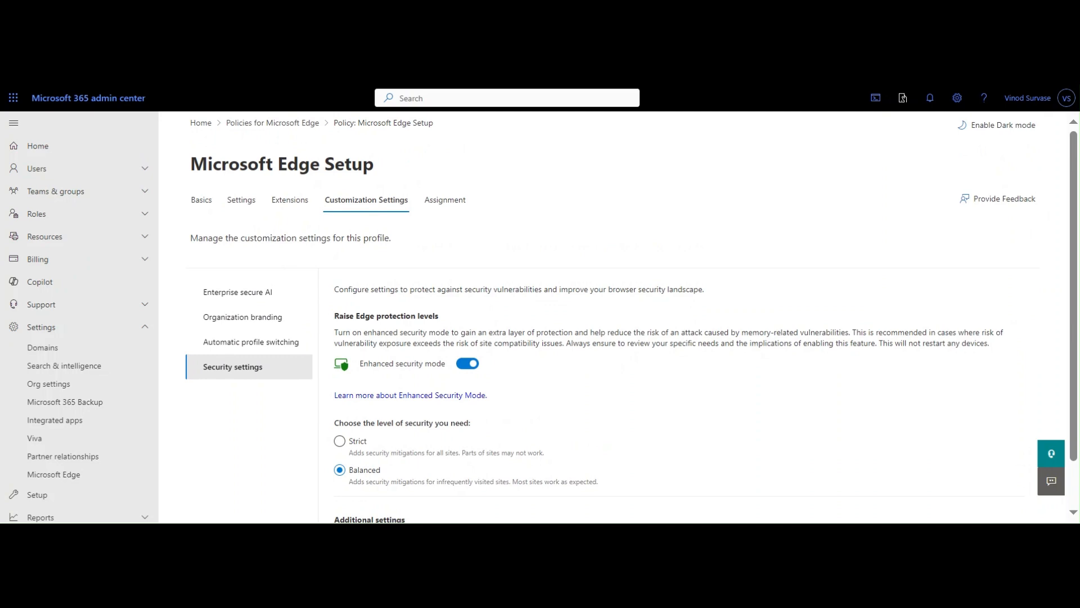
Open the policy's group assignment and start selecting a Microsoft Entra group
click(453, 208)
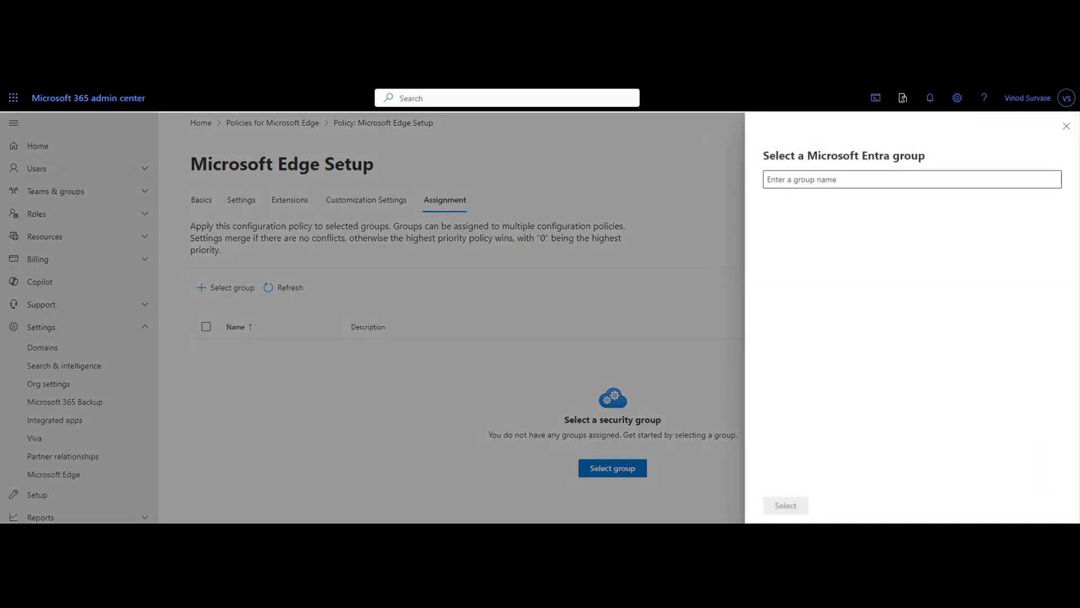
click(816, 180)
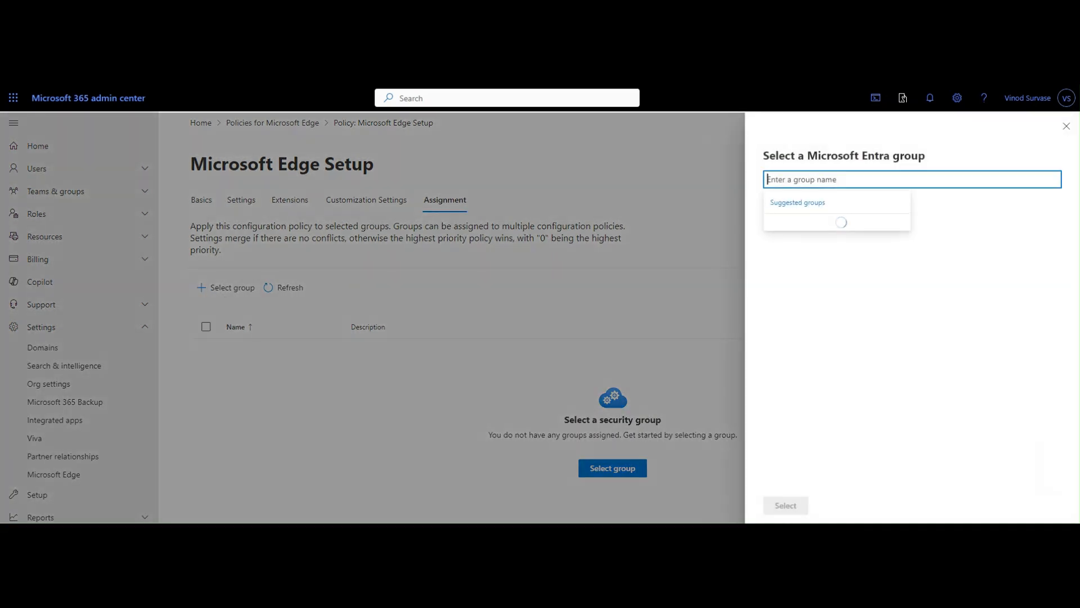
text(all)
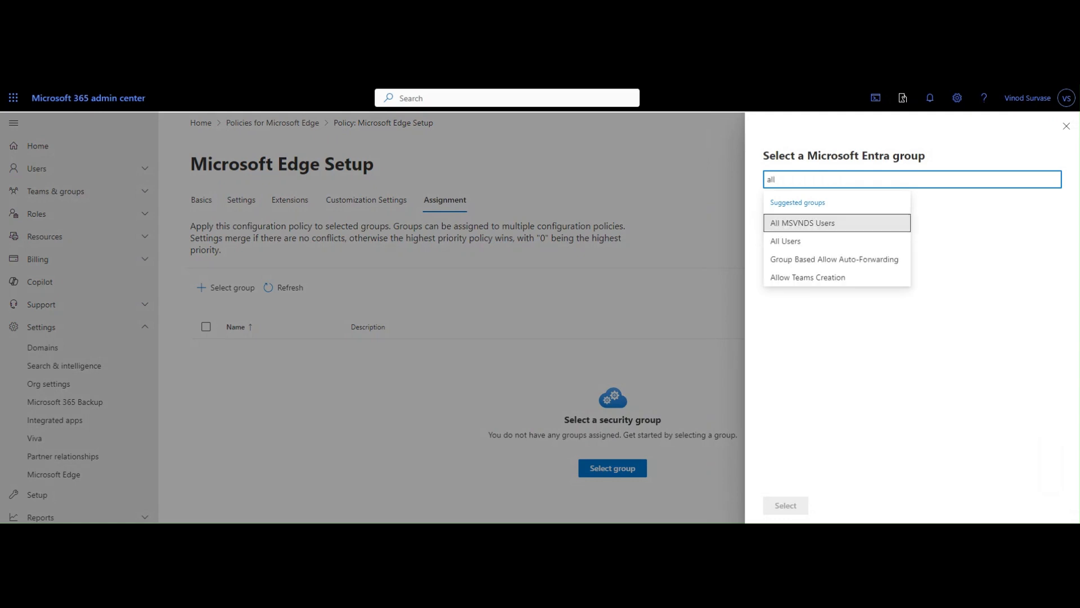
click(848, 242)
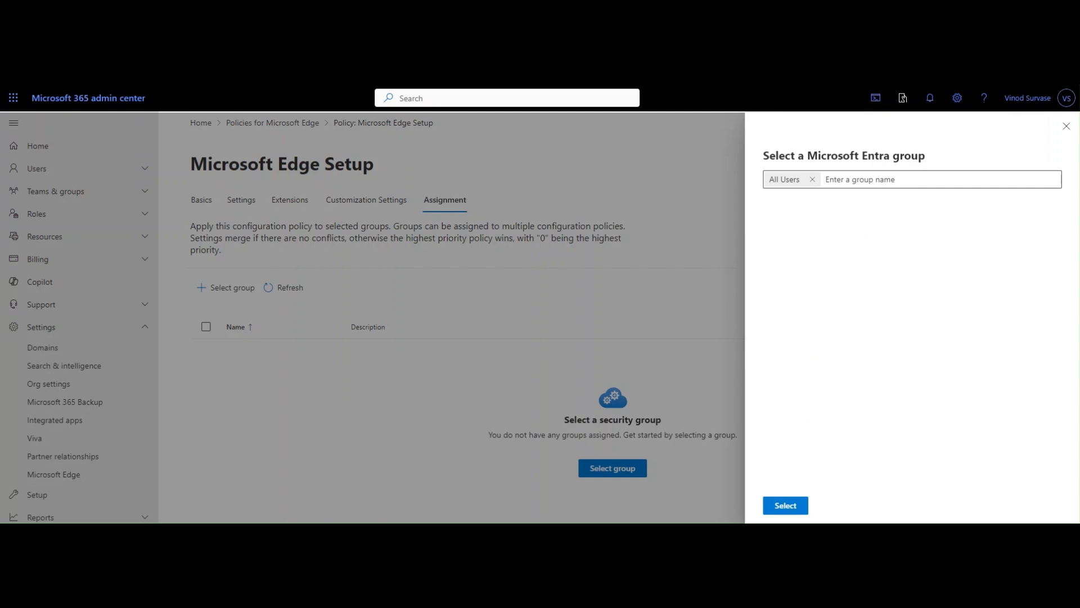
click(895, 179)
text(all)
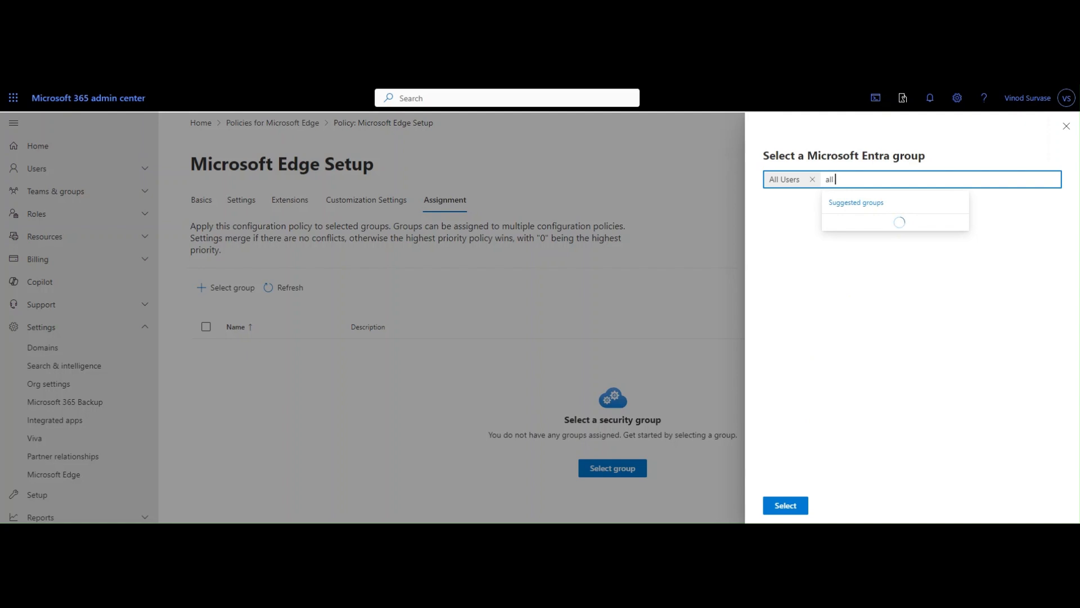
text( device)
key(BackSpace)
key(BackSpace)
key(BackSpace)
key(BackSpace)
key(BackSpace)
key(BackSpace)
key(BackSpace)
key(BackSpace)
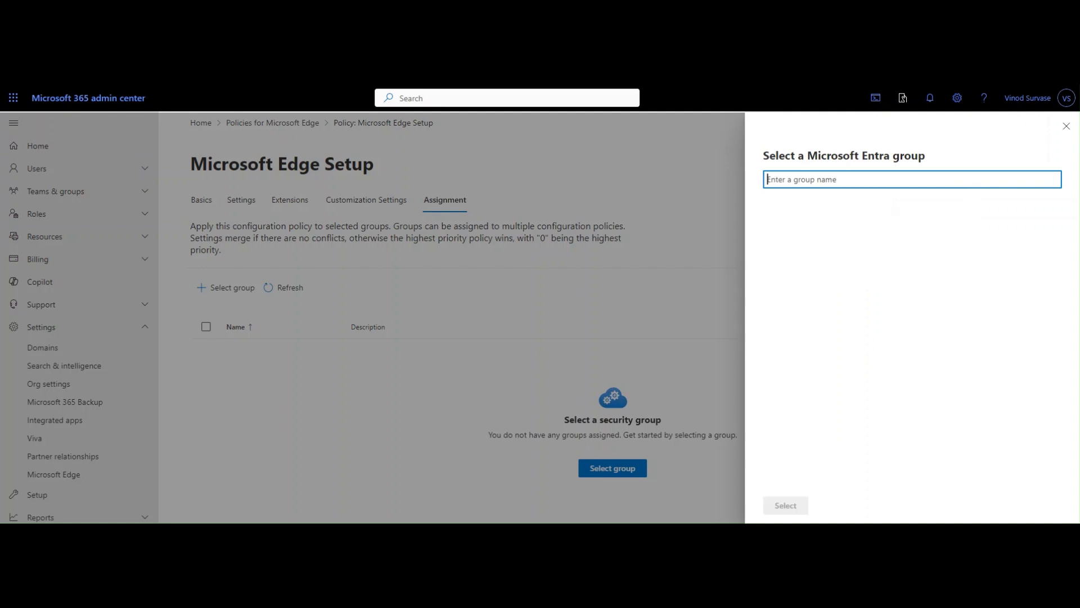
Find the All Users group and assign it to the Microsoft Edge Setup policy
text(all)
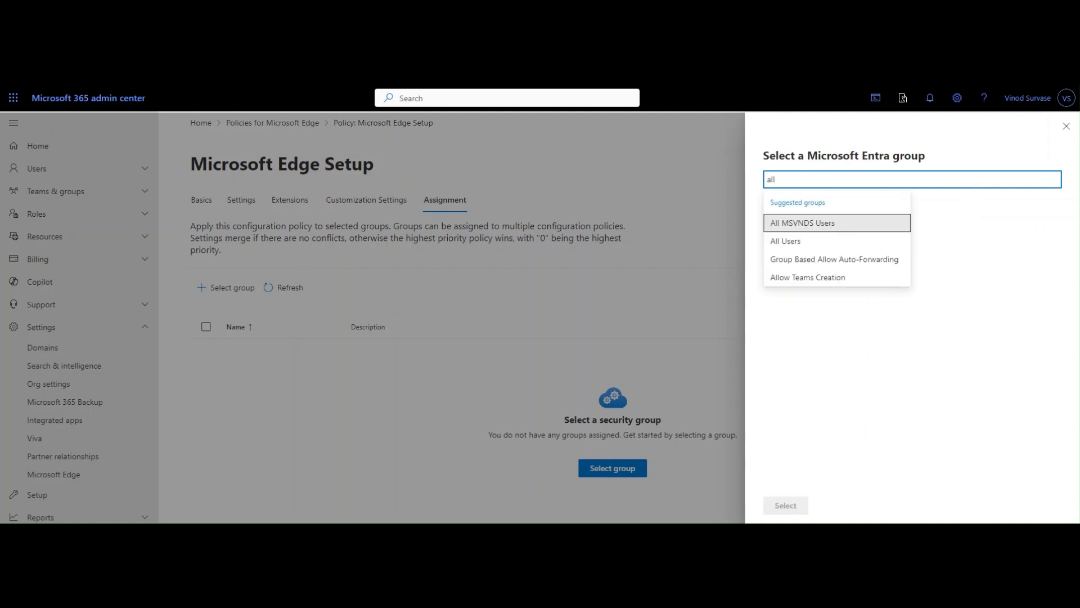
text( use)
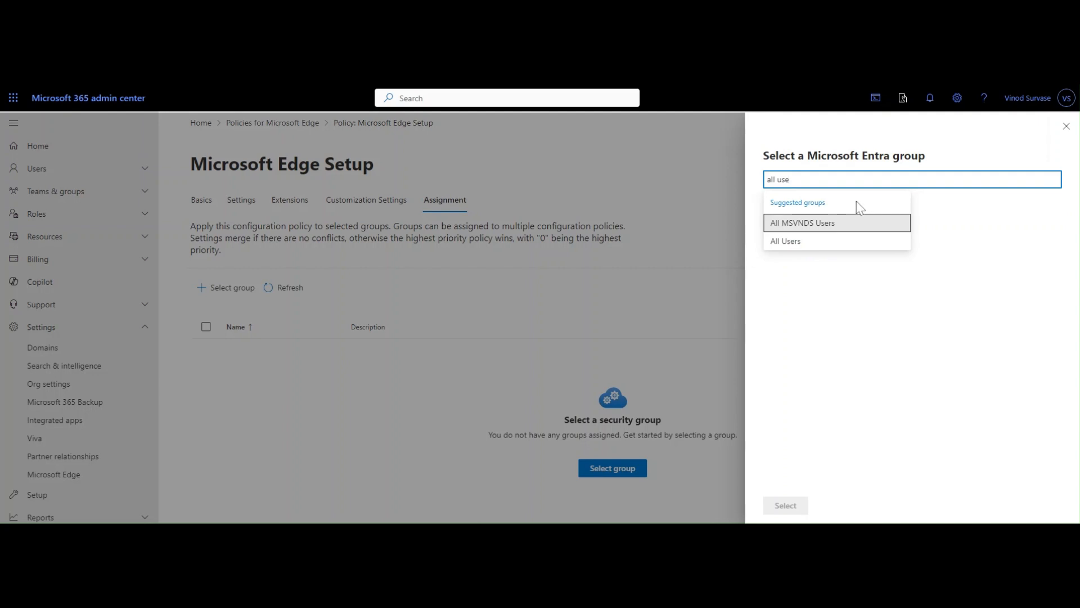
click(823, 243)
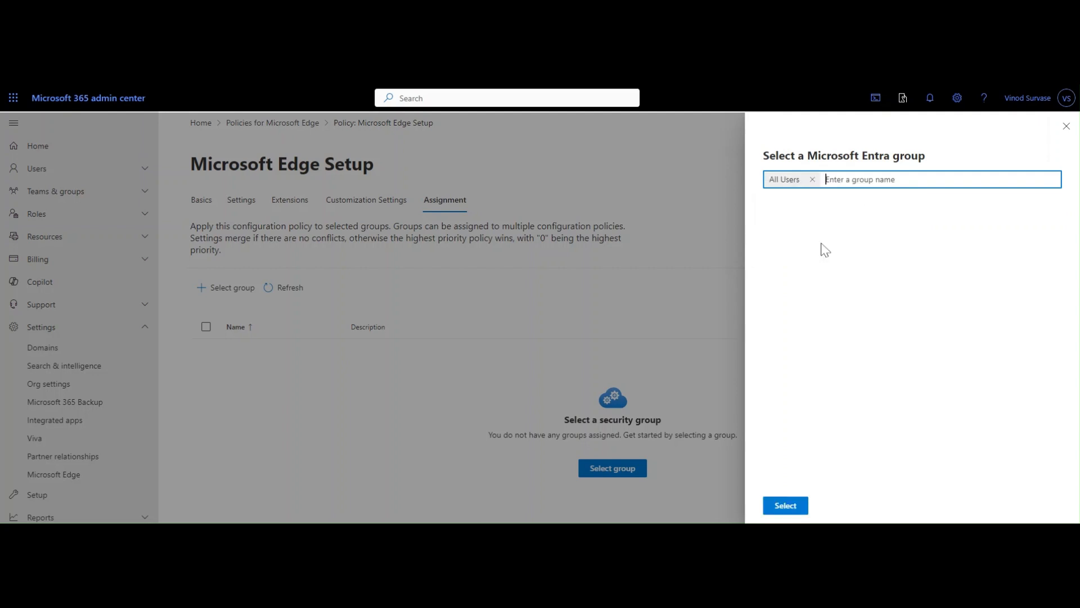
click(824, 248)
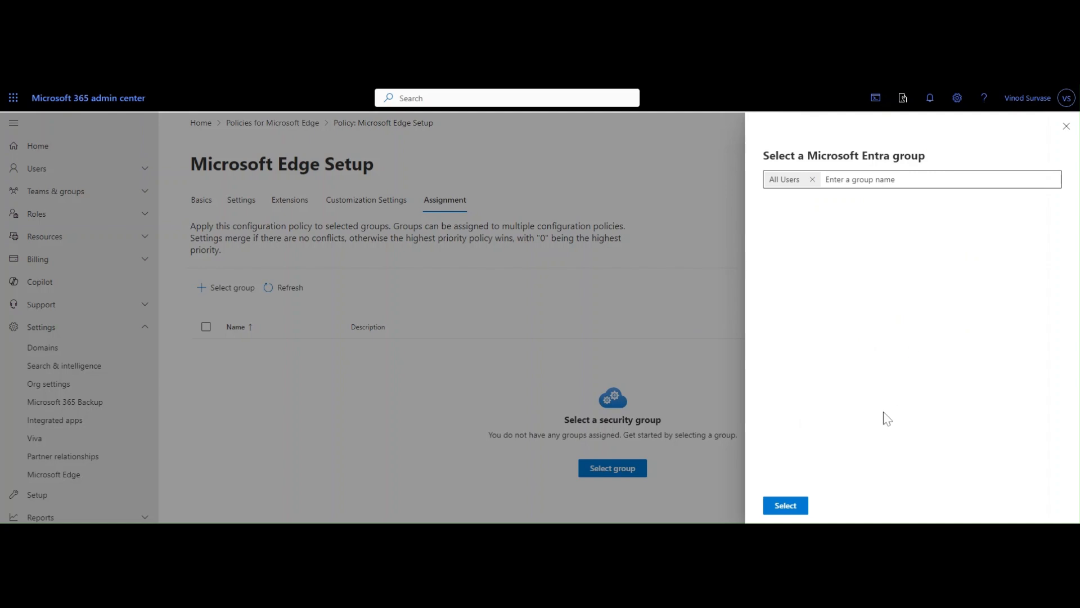
click(806, 508)
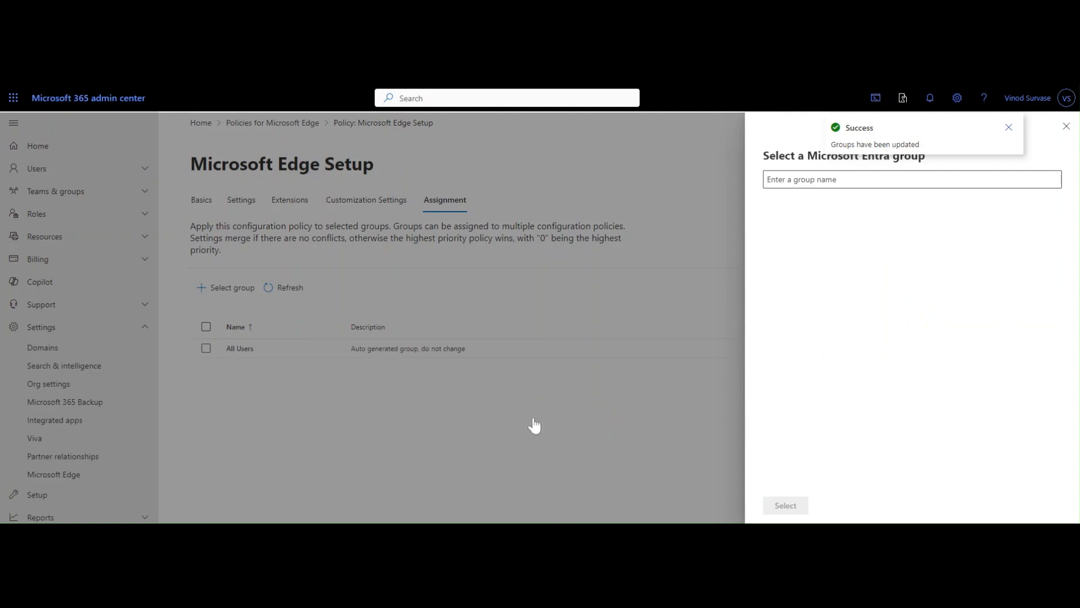
Leave the group selection, return to the list of Microsoft Edge configuration policies and refresh it
click(1066, 126)
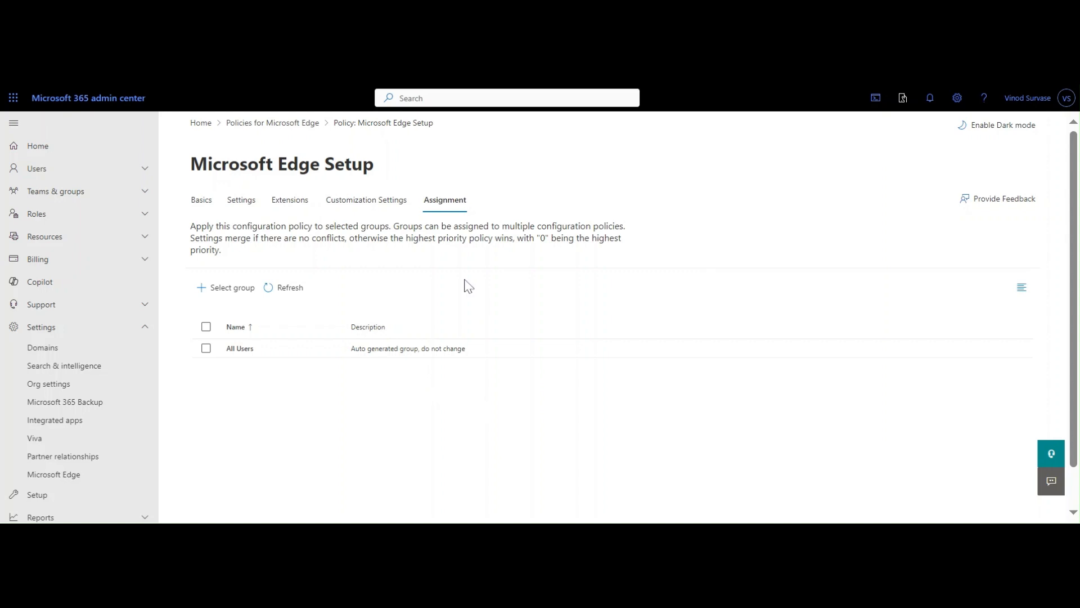
click(281, 124)
click(301, 289)
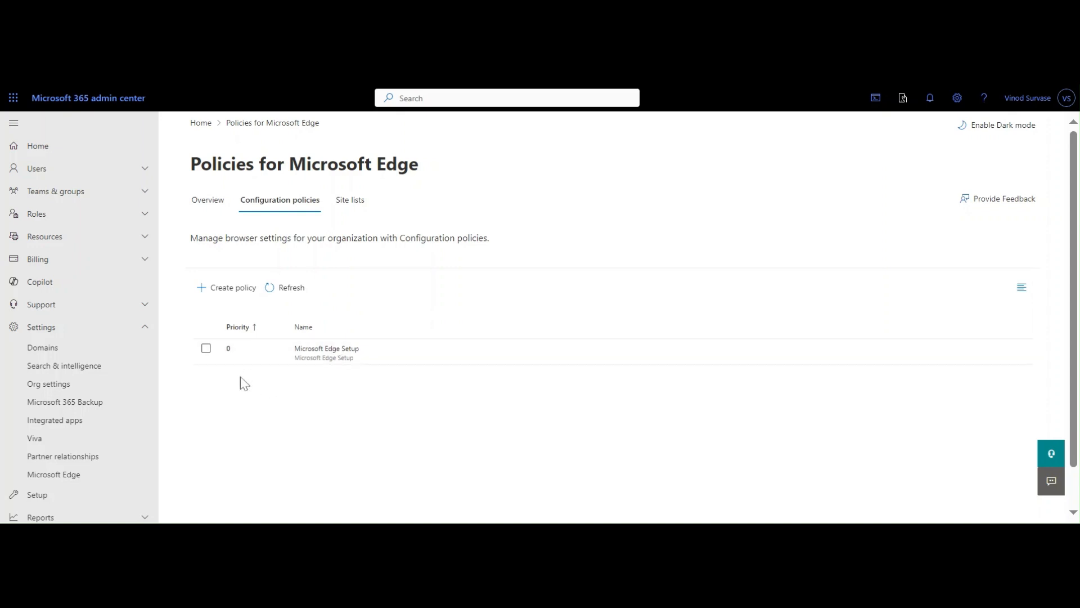
click(231, 288)
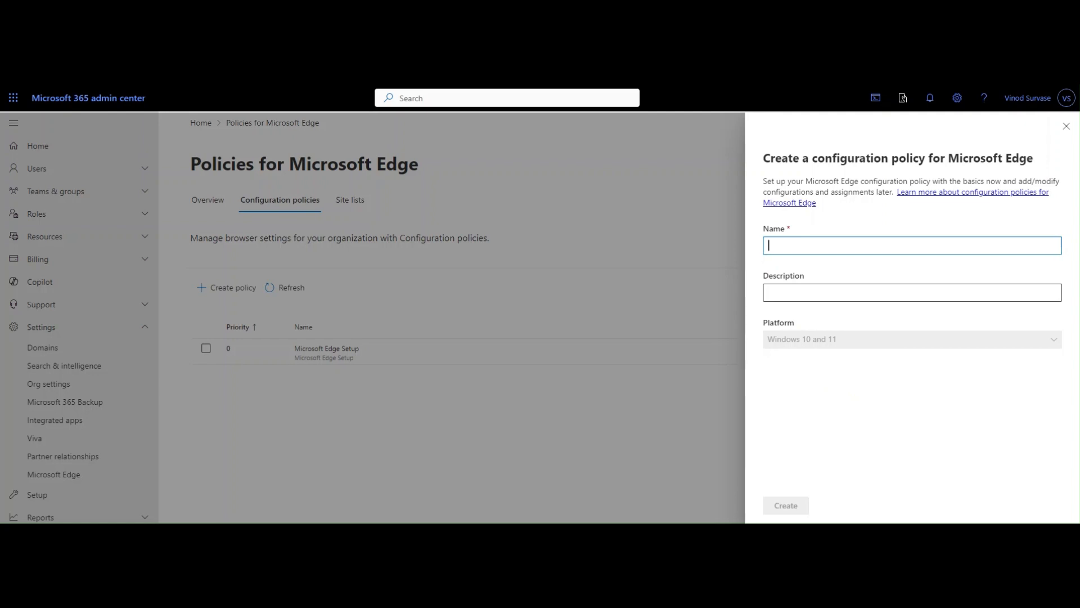
click(1066, 126)
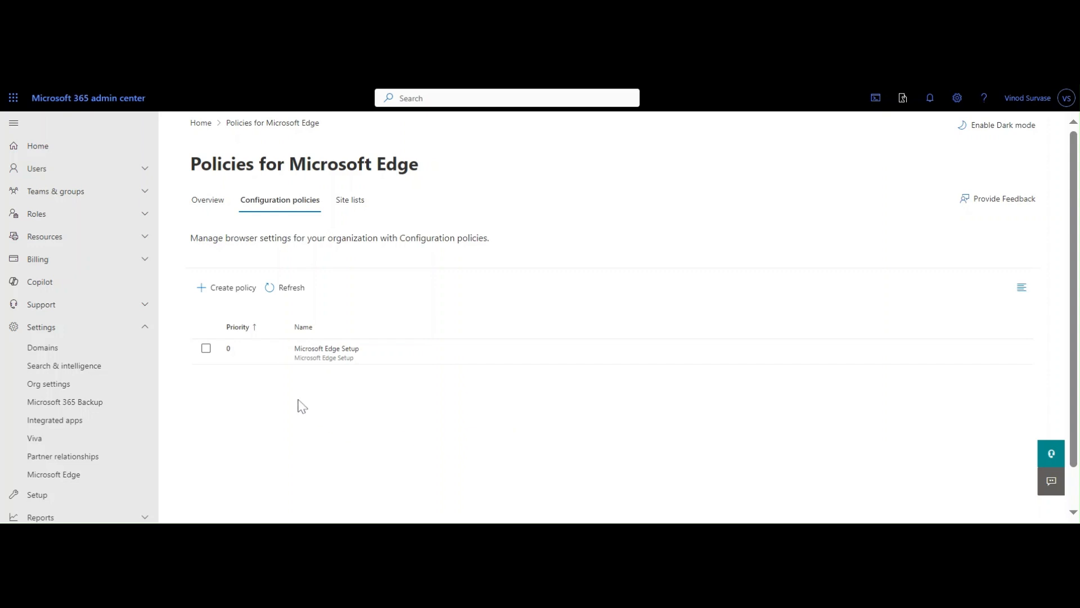
Start deploying the Microsoft Edge Setup policy and look through the Intune configuration policies available as targets
click(206, 349)
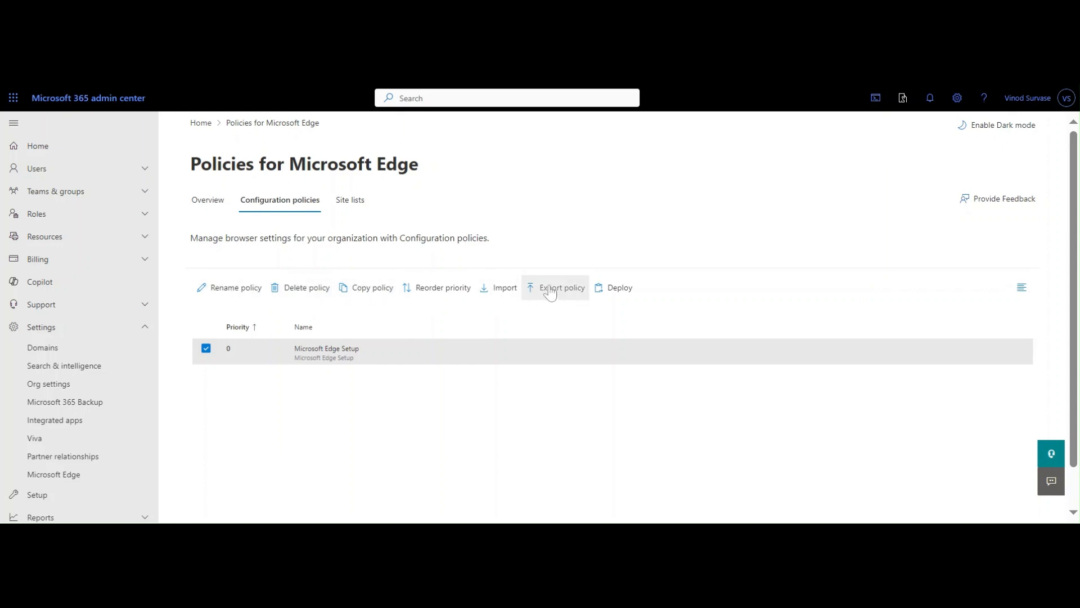
click(615, 296)
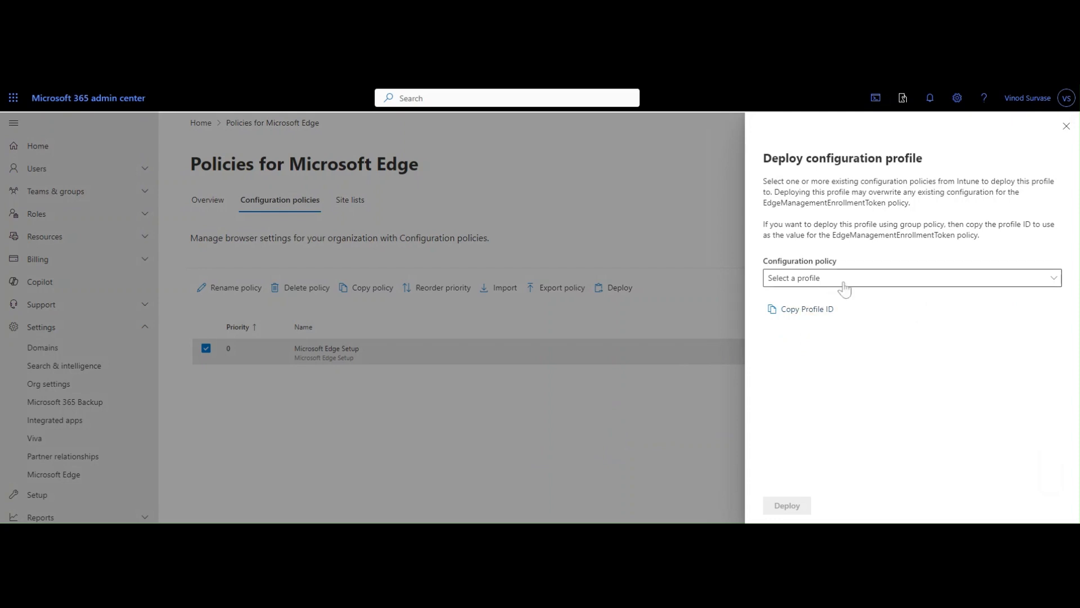
click(844, 278)
click(675, 287)
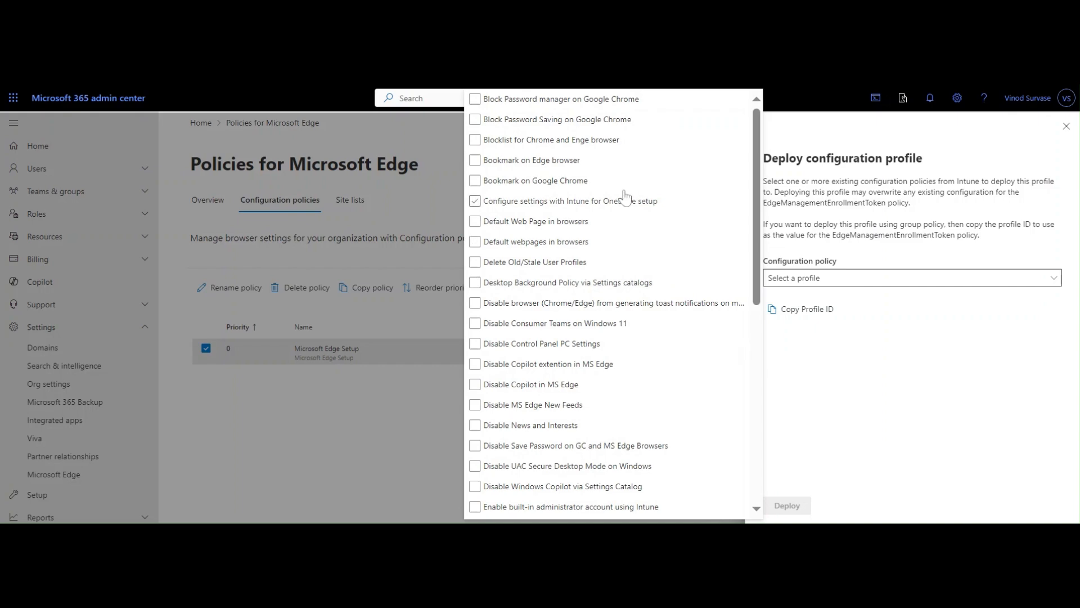
scroll(636, 256, down, 8)
click(653, 331)
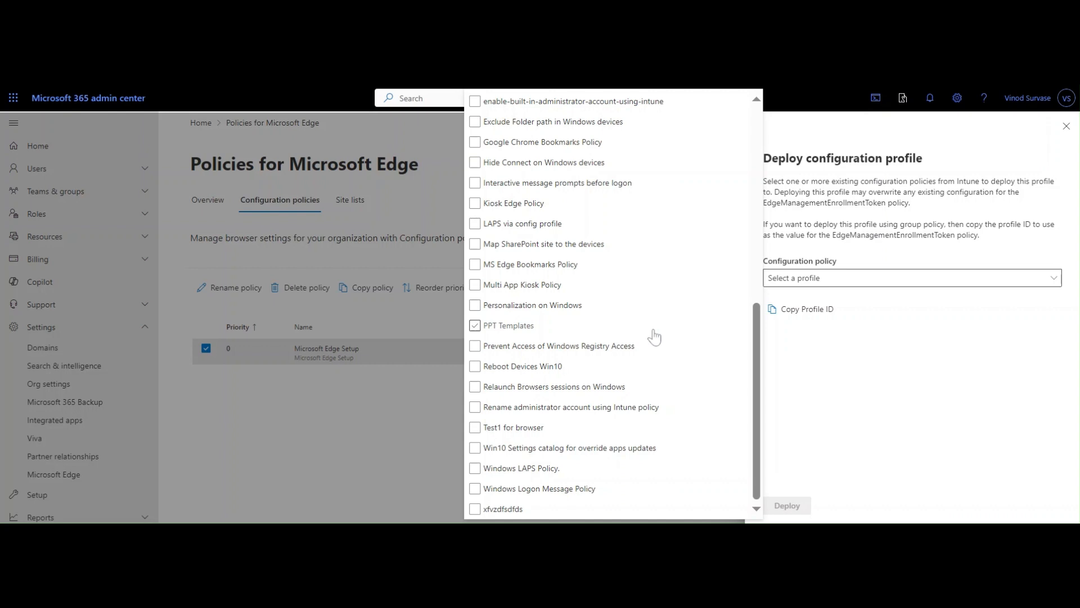
scroll(631, 361, up, 8)
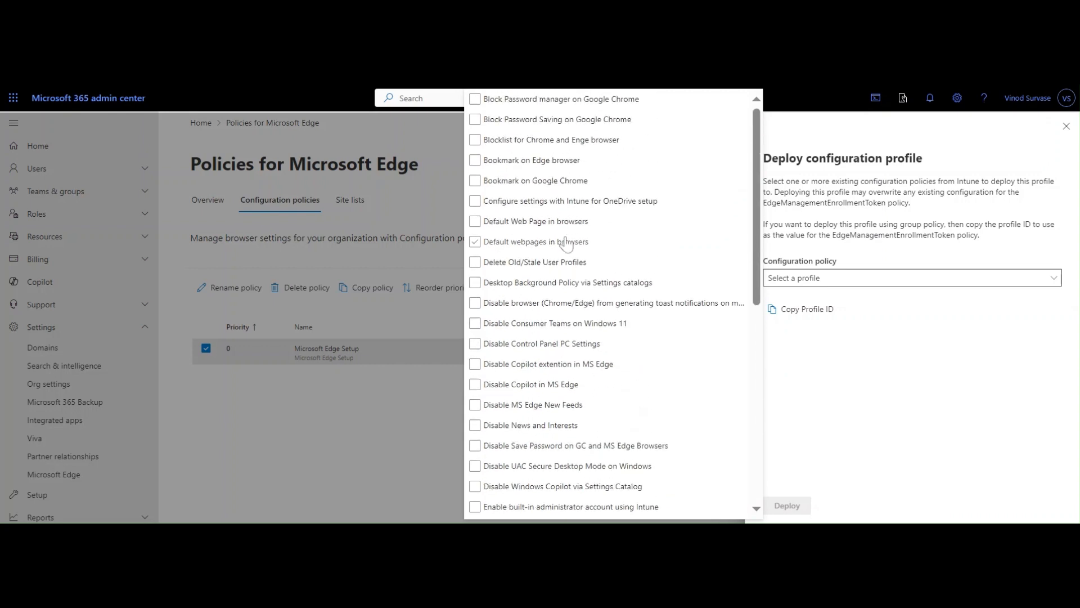
Try to deploy the profile to the Intune policies Bookmark on Google Chrome and Bookmark on Edge browser
click(533, 185)
click(530, 188)
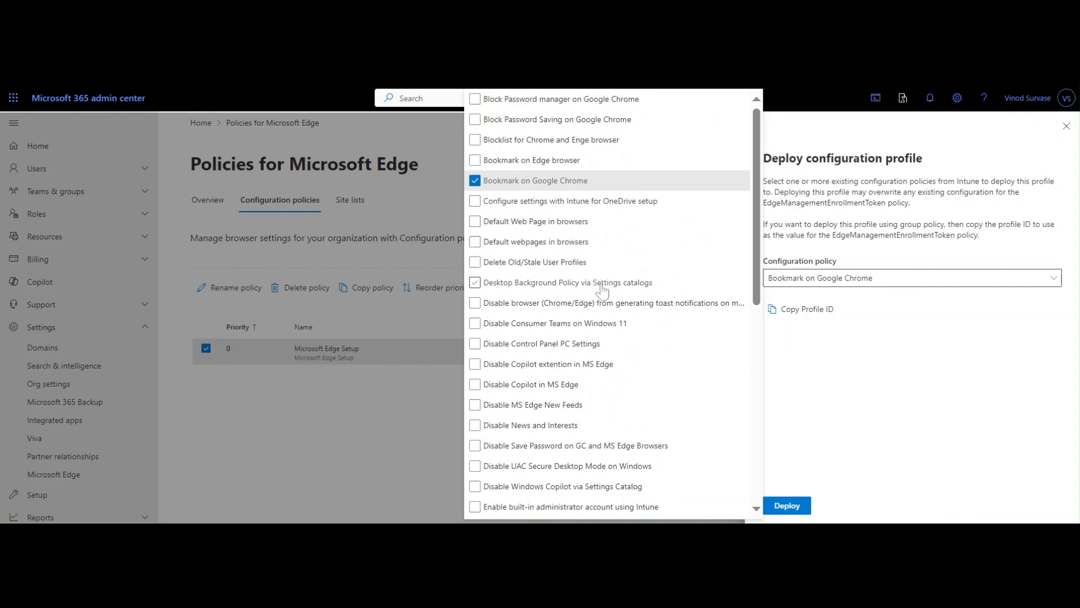
click(504, 165)
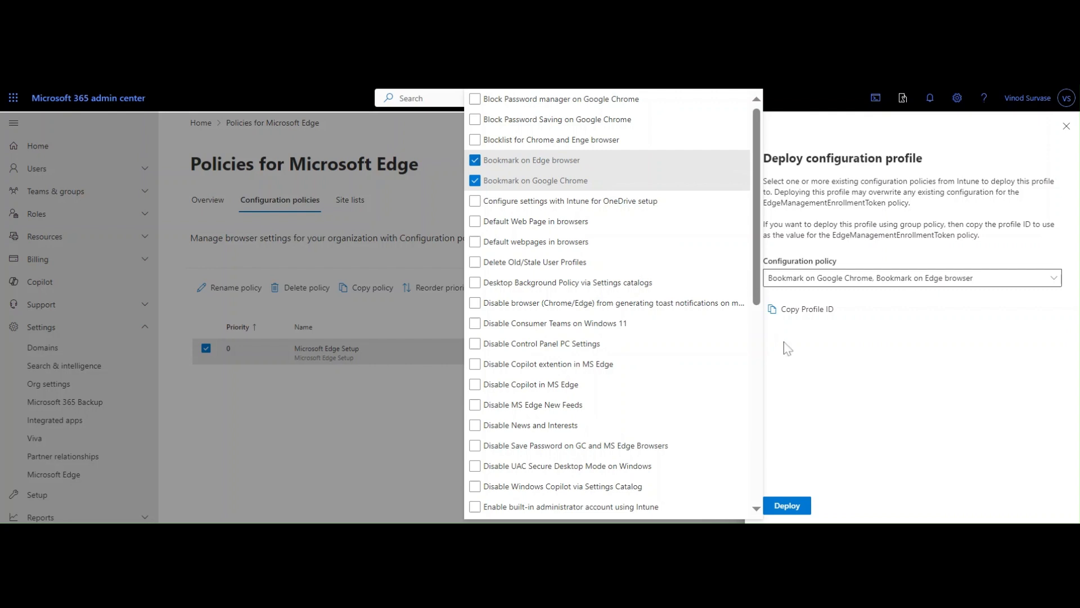
click(788, 506)
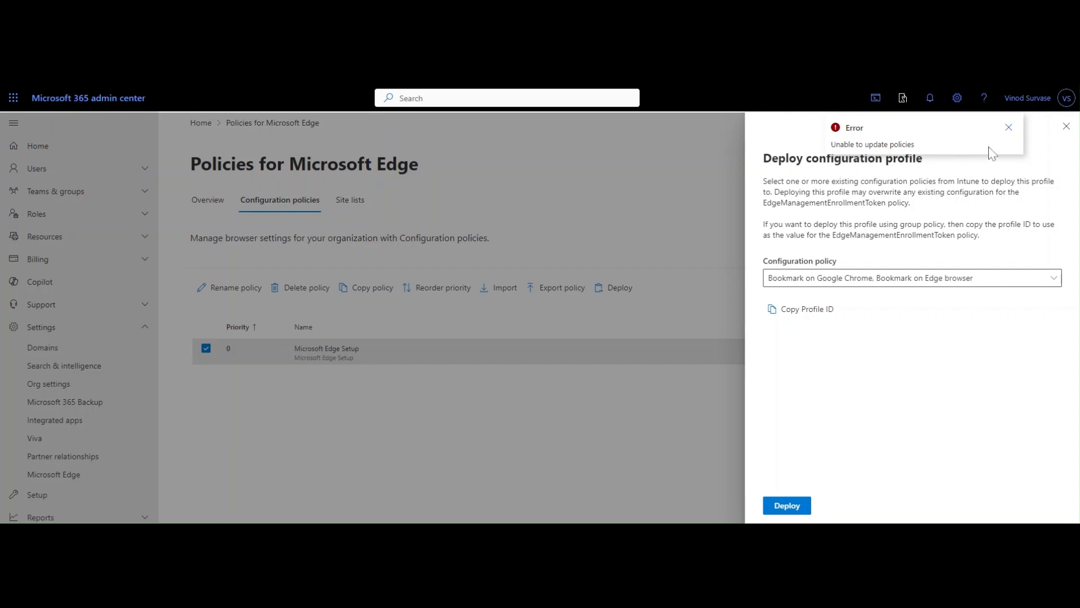
click(1009, 127)
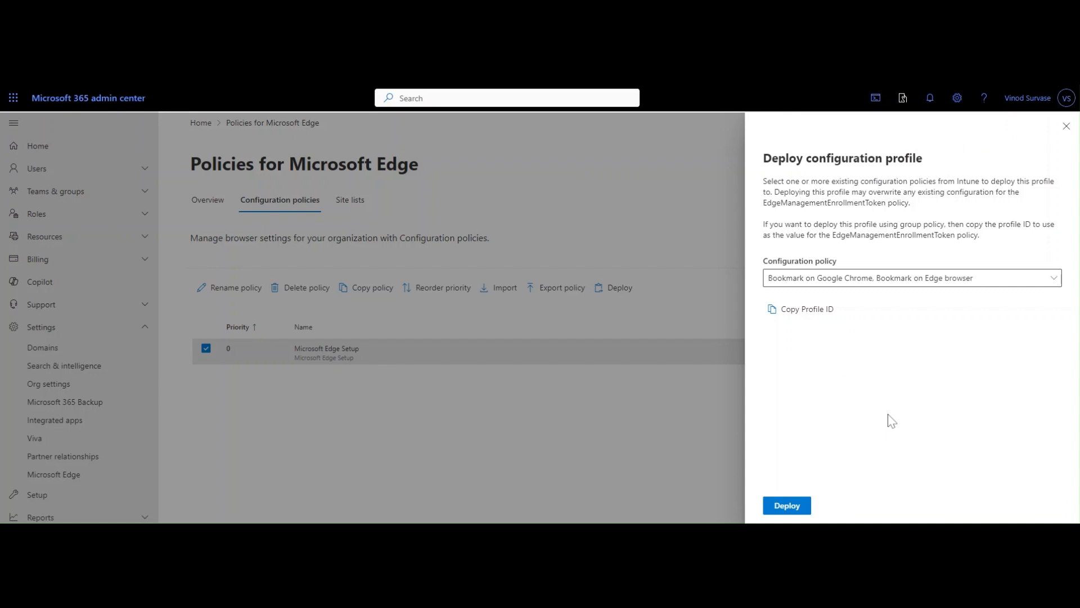
Copy the policy's profile ID, then leave the deployment with both bookmark policies and Microsoft Edge Setup deselected
click(810, 311)
click(1000, 281)
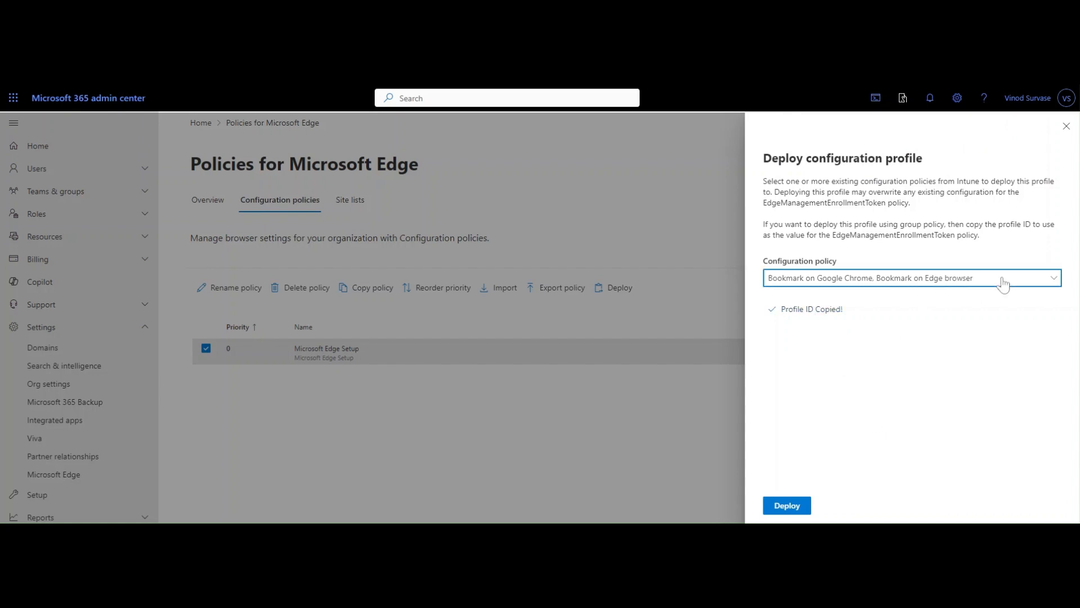
click(475, 181)
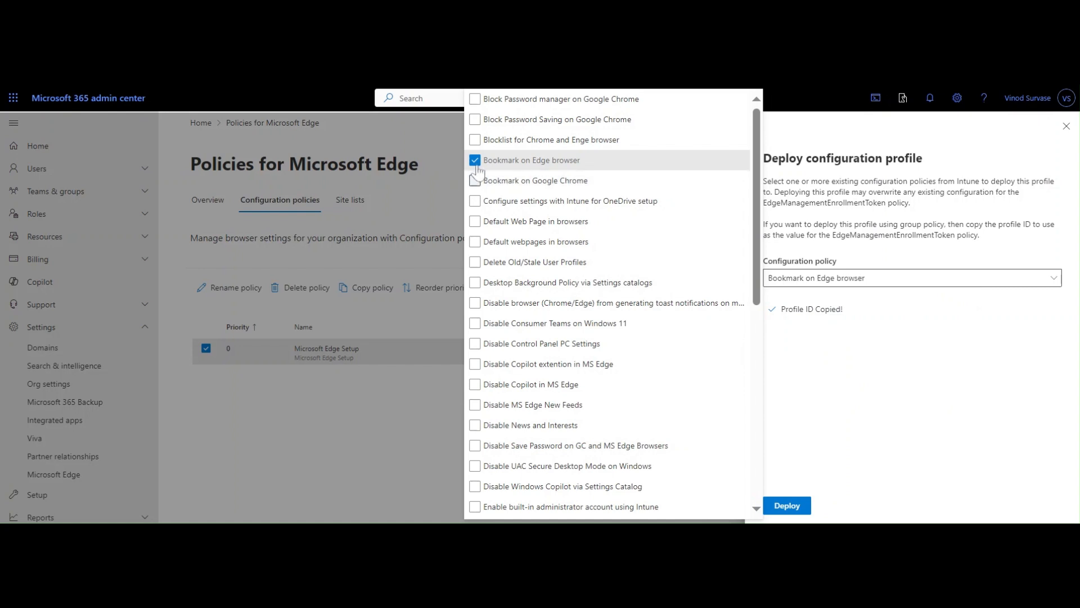
click(475, 161)
click(861, 405)
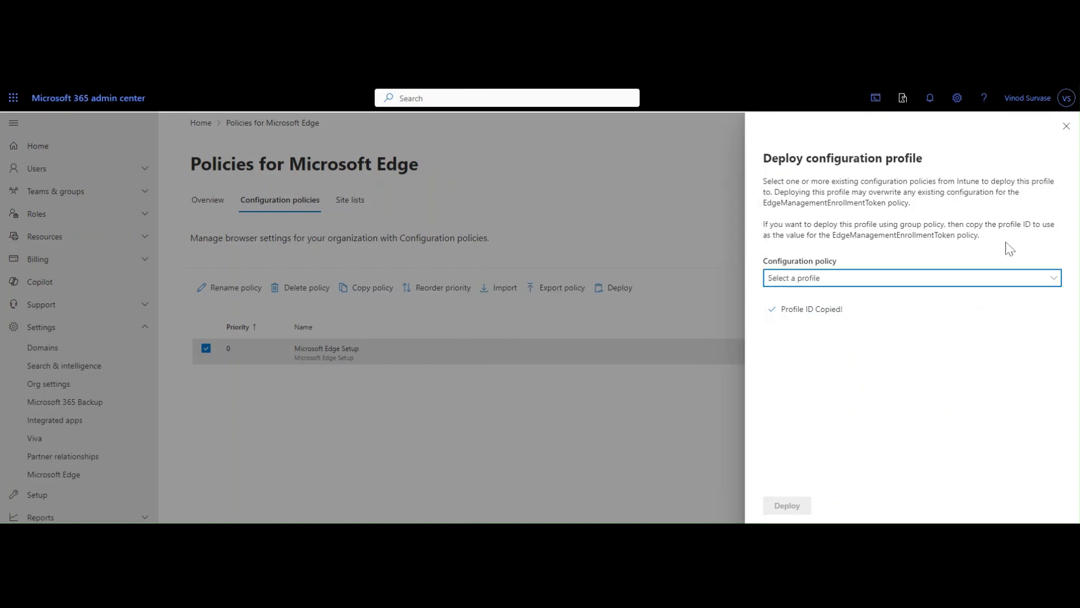
click(939, 409)
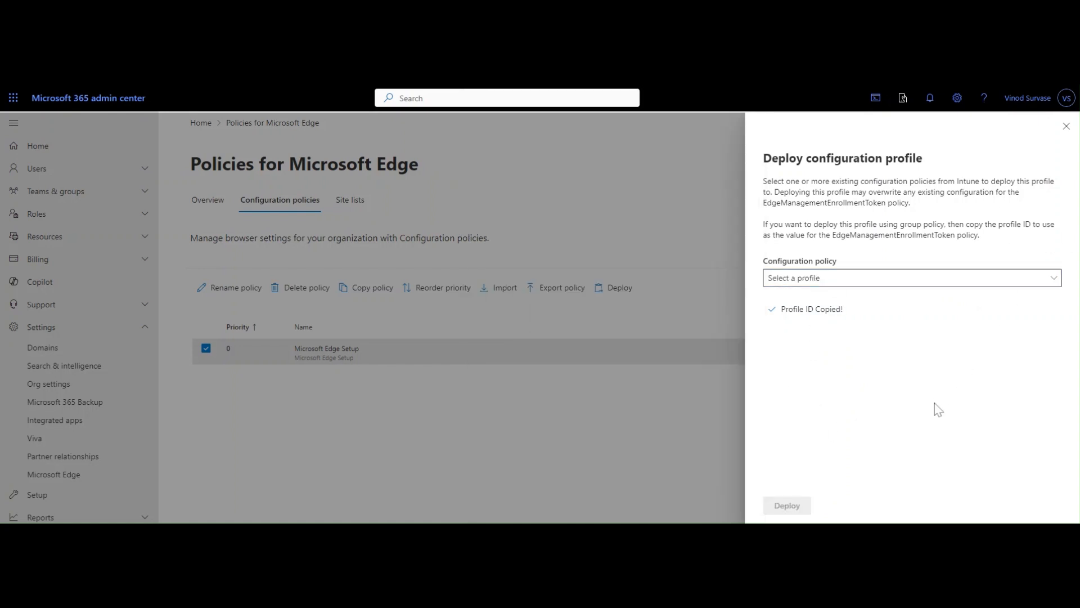
click(1066, 126)
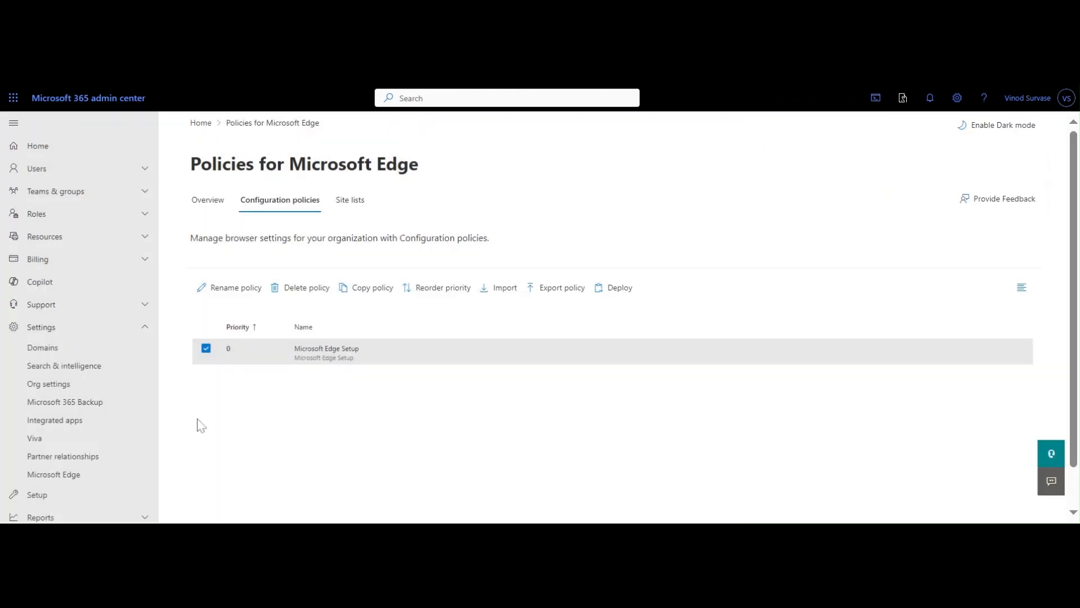
click(206, 350)
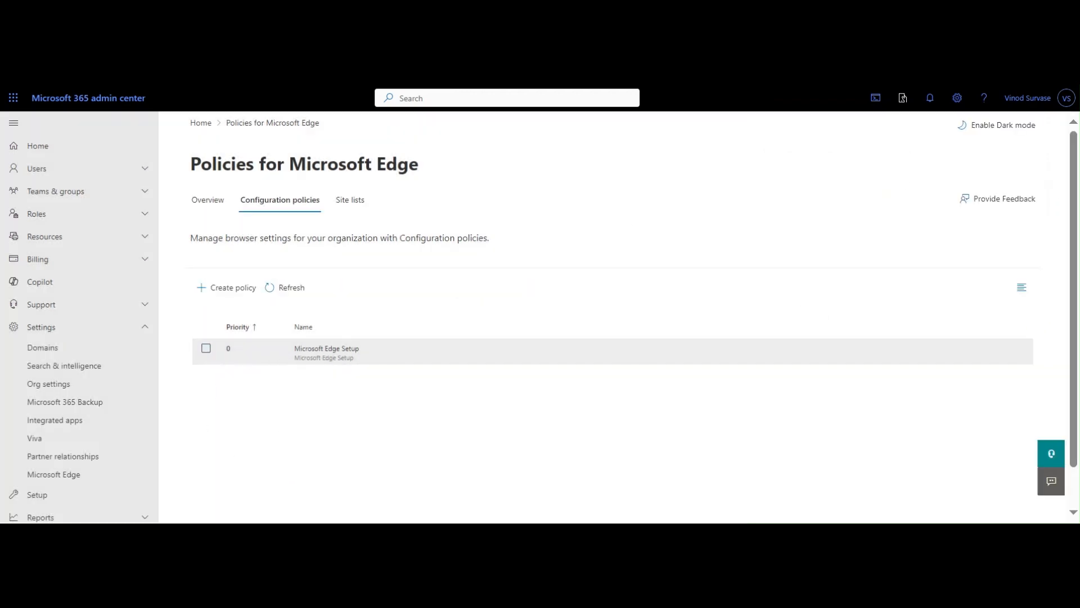
Check the group assignment of the Microsoft Edge Setup policy and return to the configuration policies list
click(326, 350)
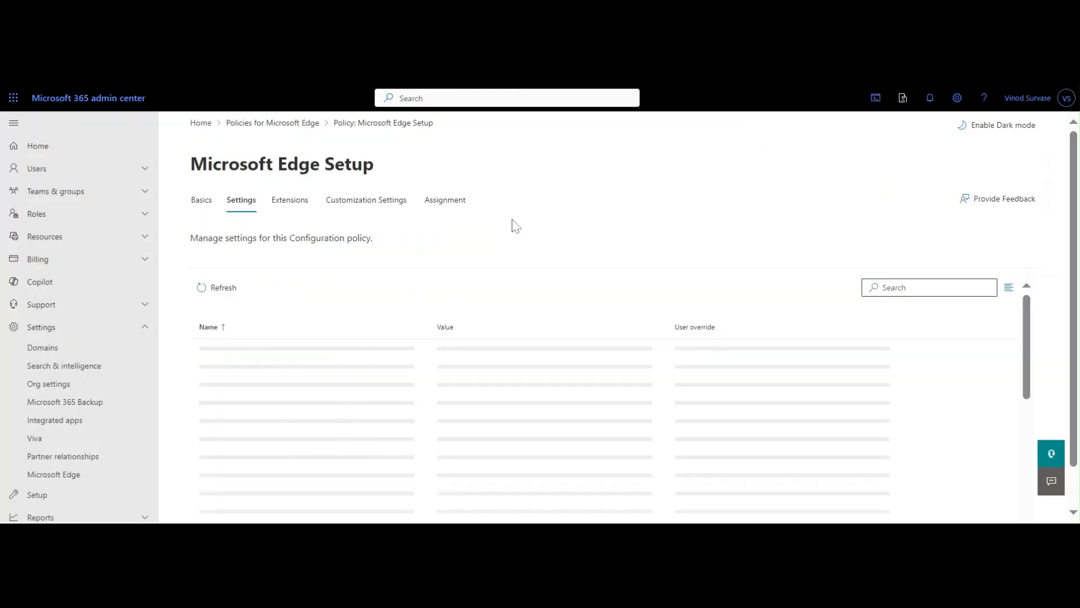
click(444, 201)
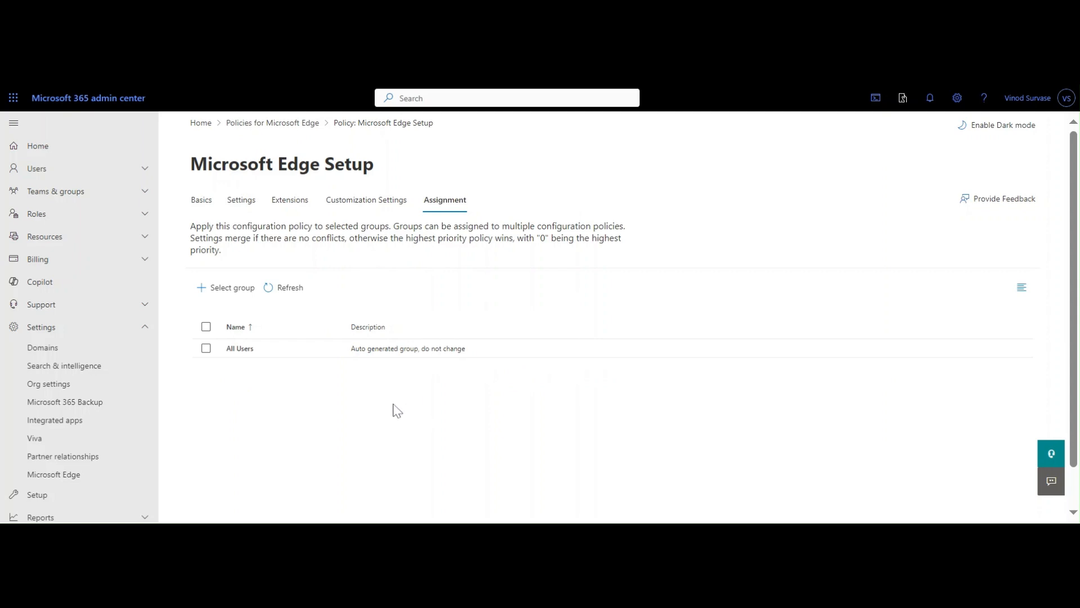
click(272, 123)
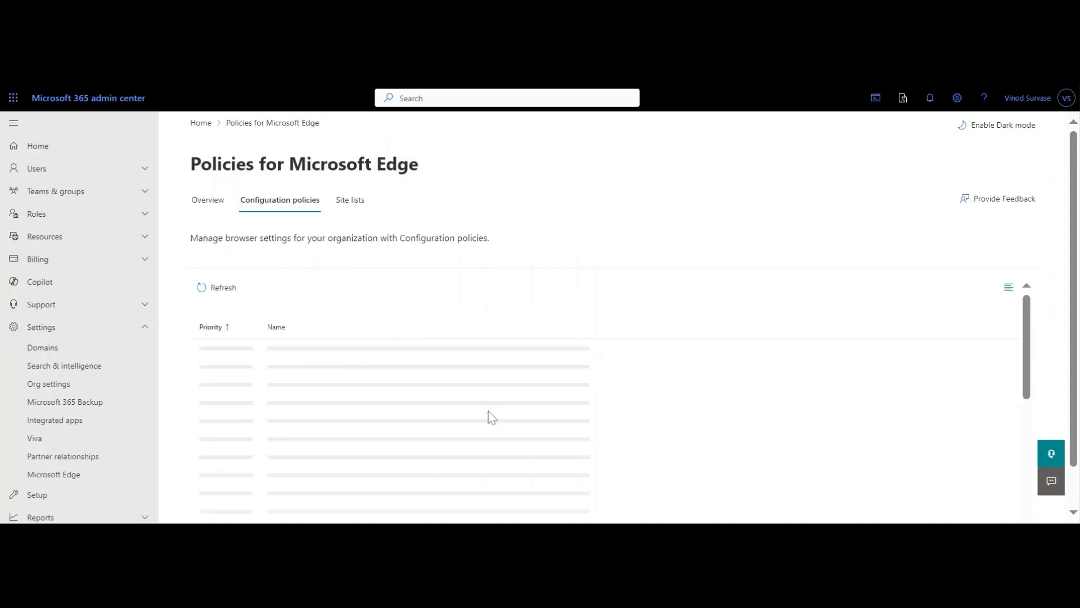